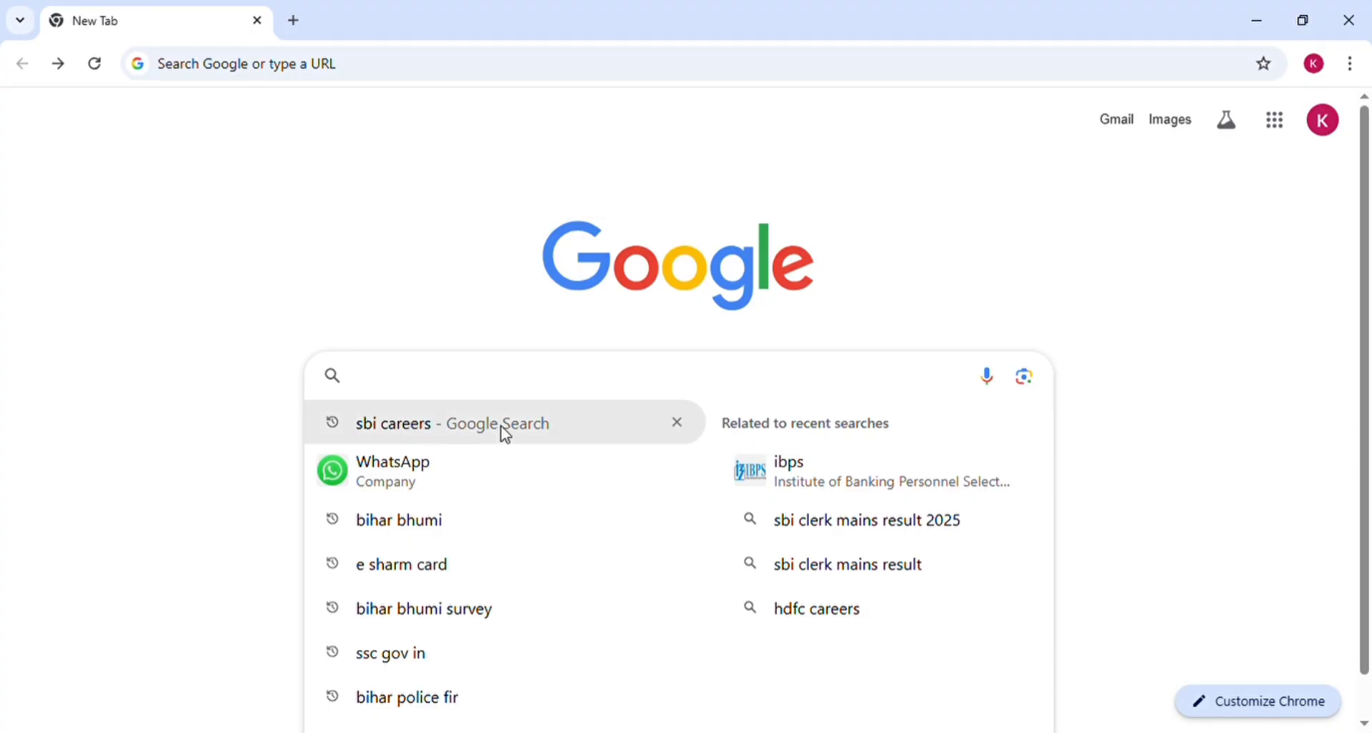
# Step: Search Google for 'sbi careers' and open the SBI Careers site
pyautogui.click(420, 429)
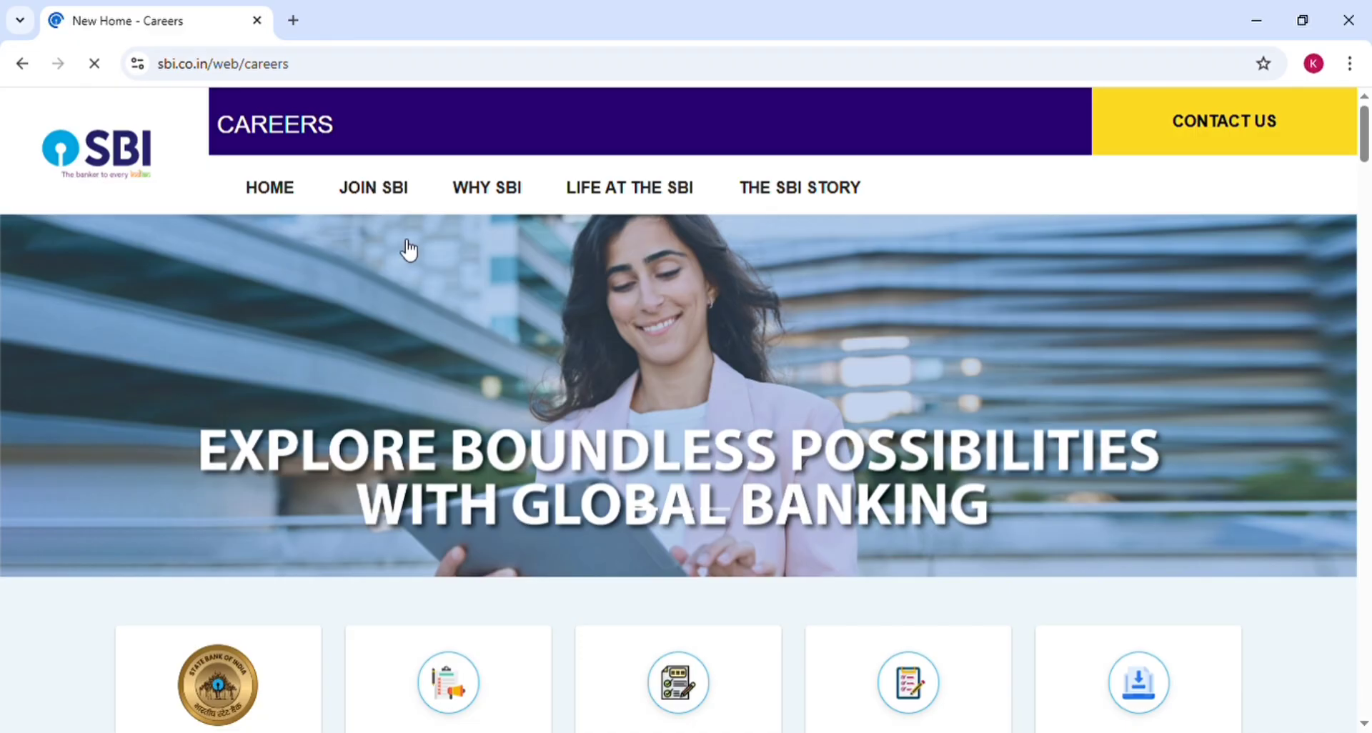
# Step: From JOIN SBI > Current Openings, expand the Junior Associates listing and choose Apply Now
pyautogui.moveTo(407, 248)
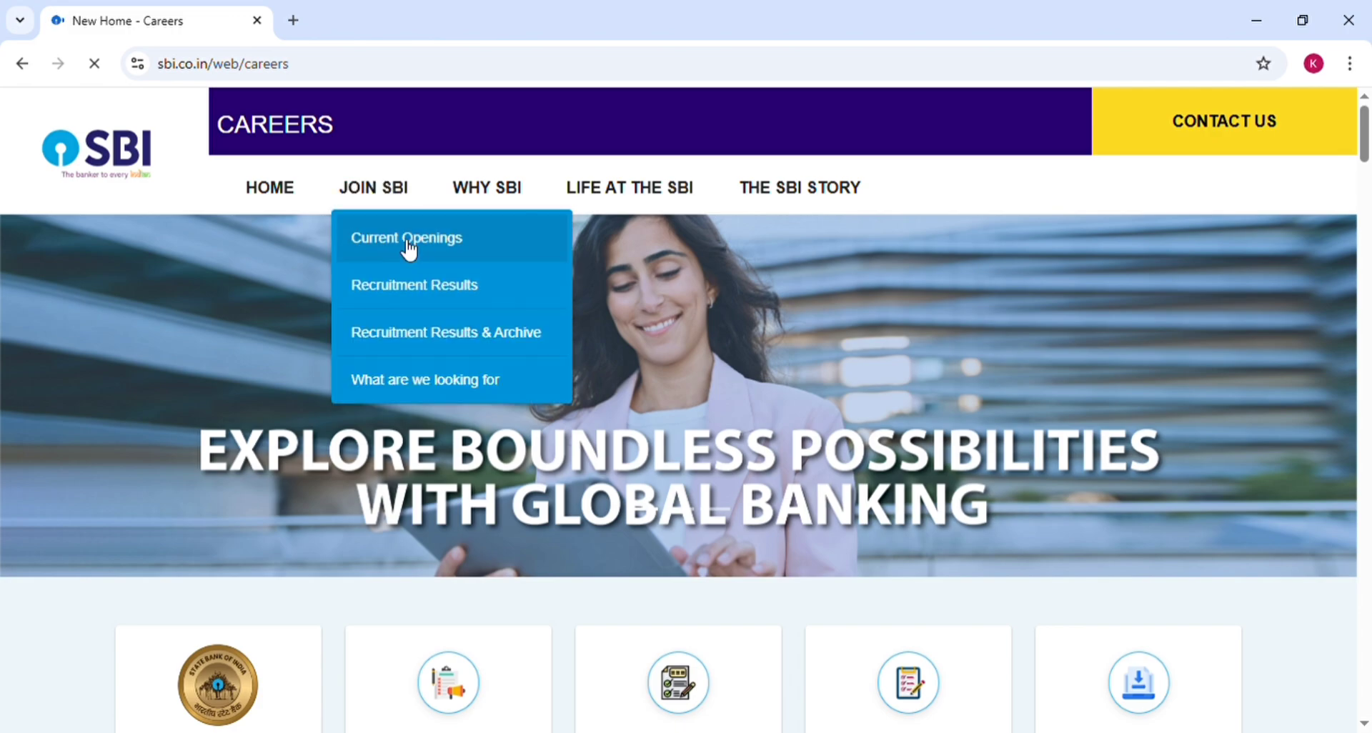
pyautogui.click(408, 246)
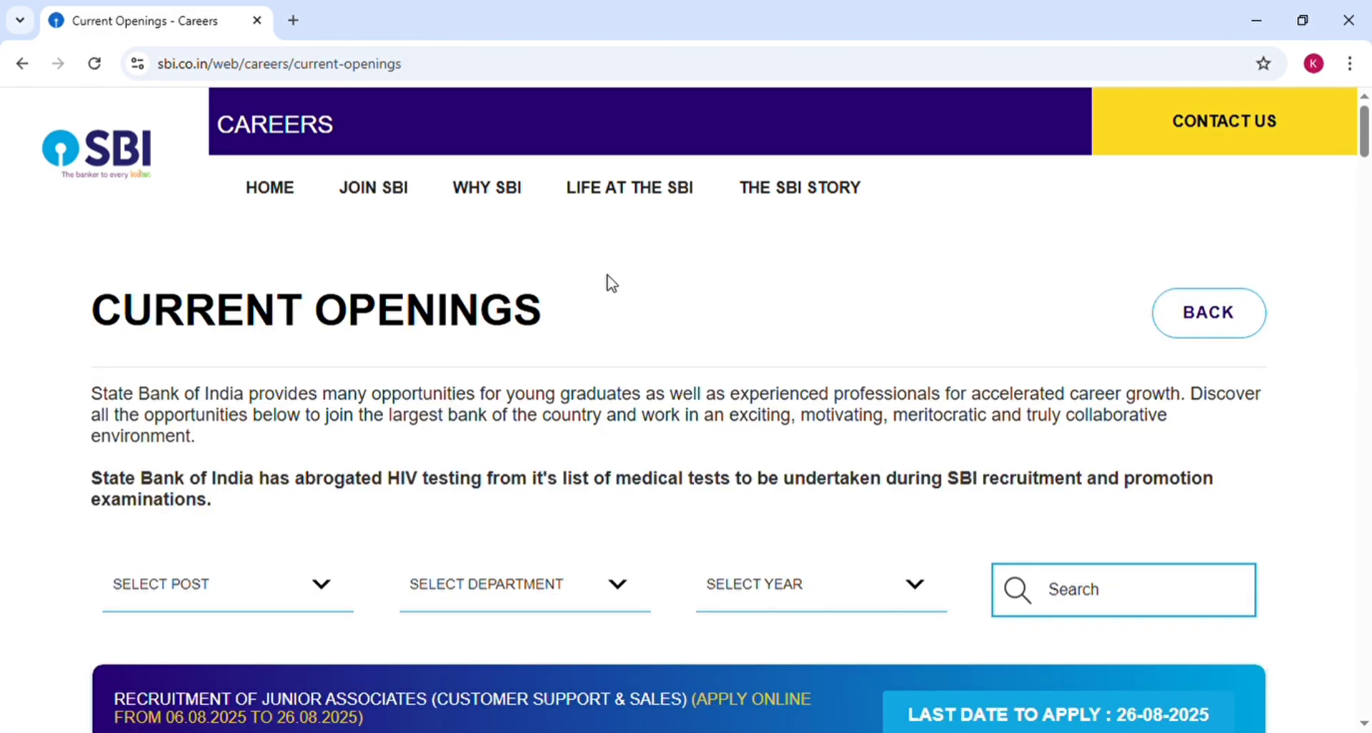
pyautogui.scroll(-5, 611, 284)
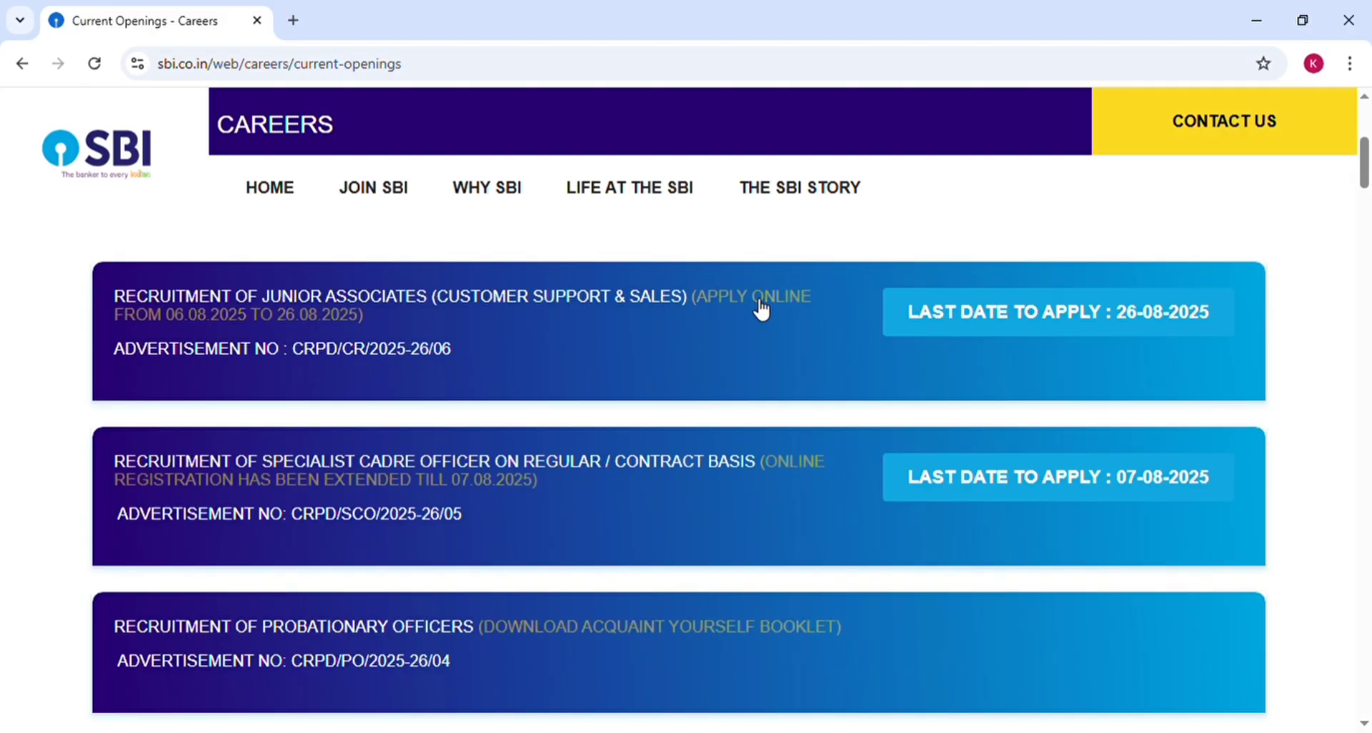
pyautogui.click(743, 298)
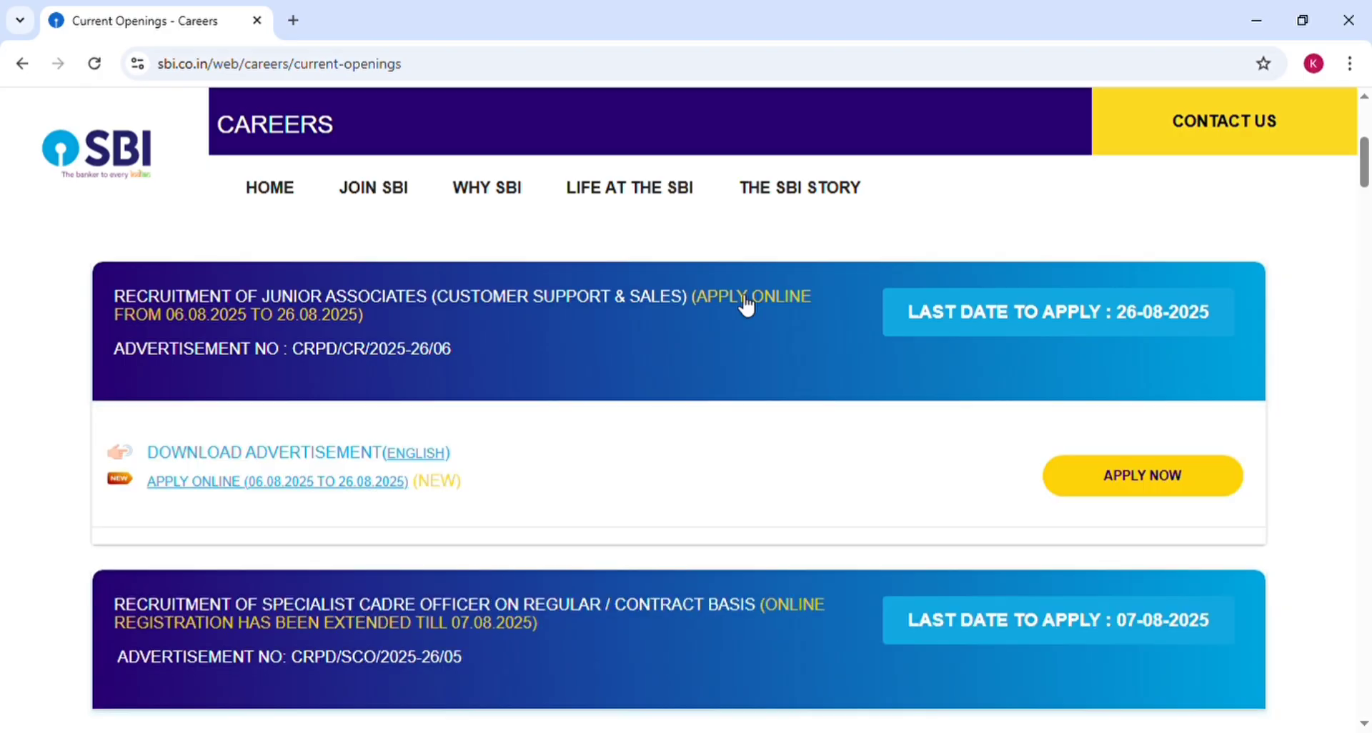
pyautogui.click(743, 297)
pyautogui.click(744, 298)
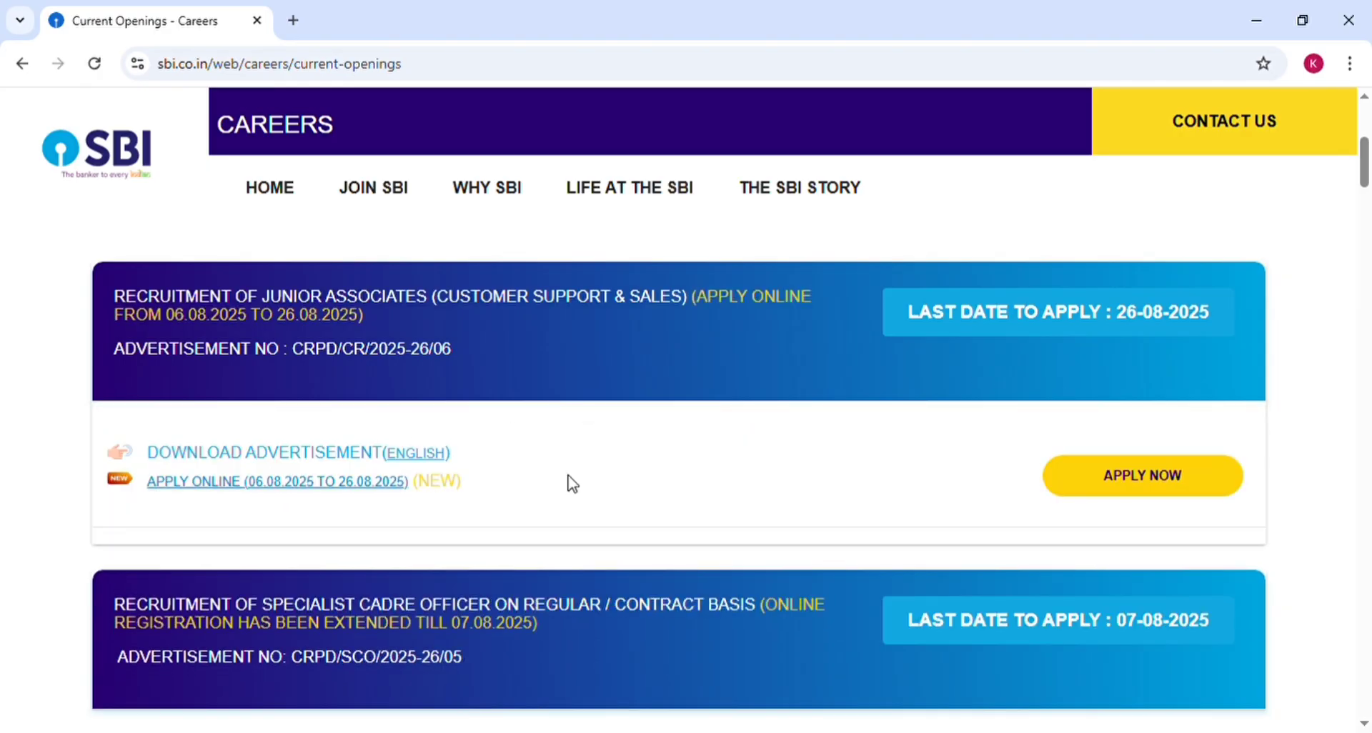
pyautogui.click(1157, 486)
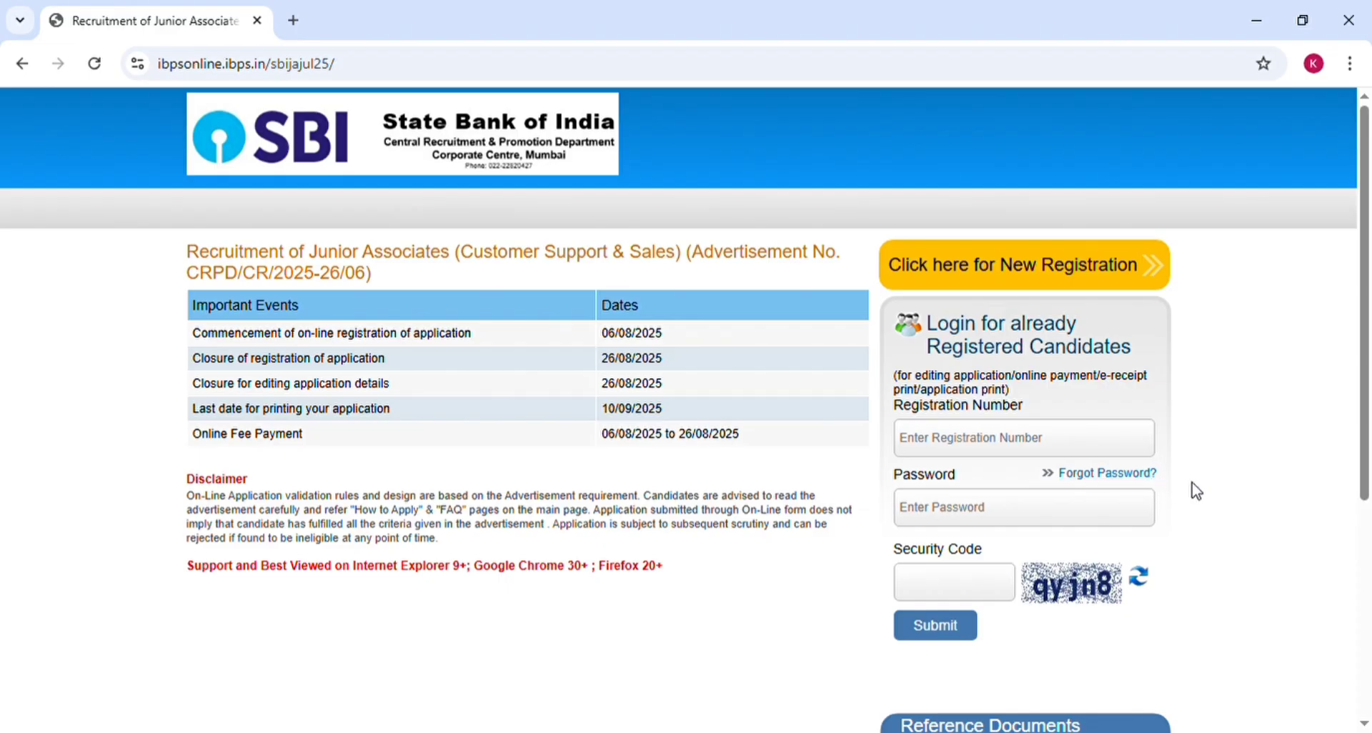
# Step: Start a New Registration on the sbijajul25 IBPS portal to get the blank Basic Info form
pyautogui.scroll(-2, 1194, 490)
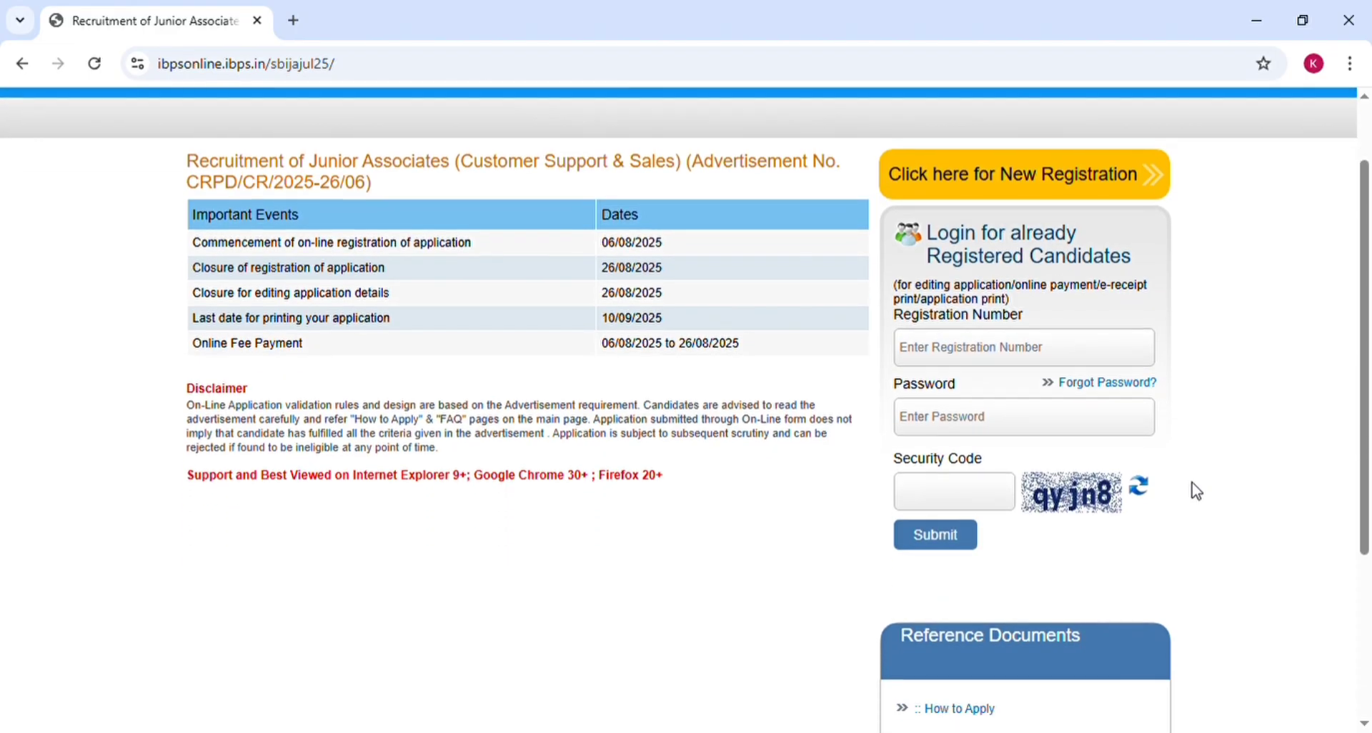
pyautogui.scroll(2, 1193, 490)
pyautogui.click(1034, 274)
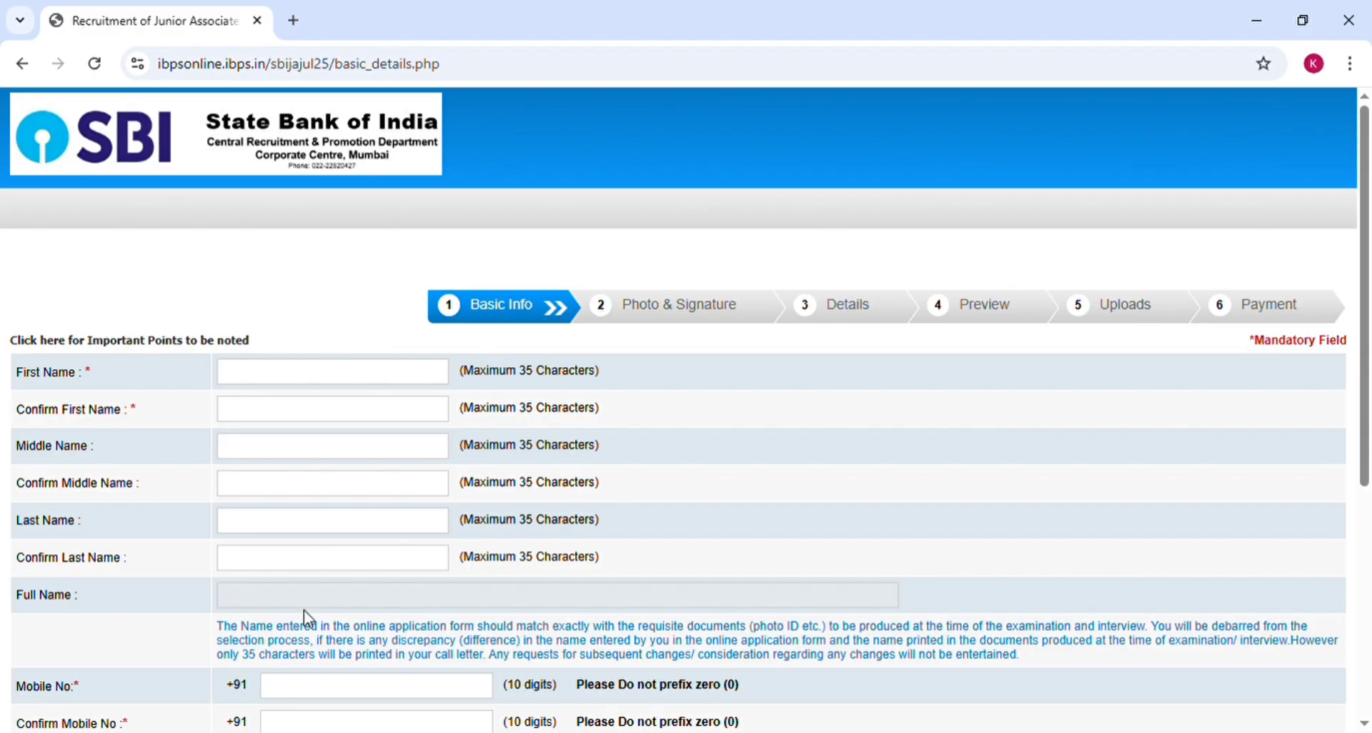
# Step: Enter the candidate's first name and last name in the Basic Info form
pyautogui.click(262, 382)
pyautogui.click(279, 529)
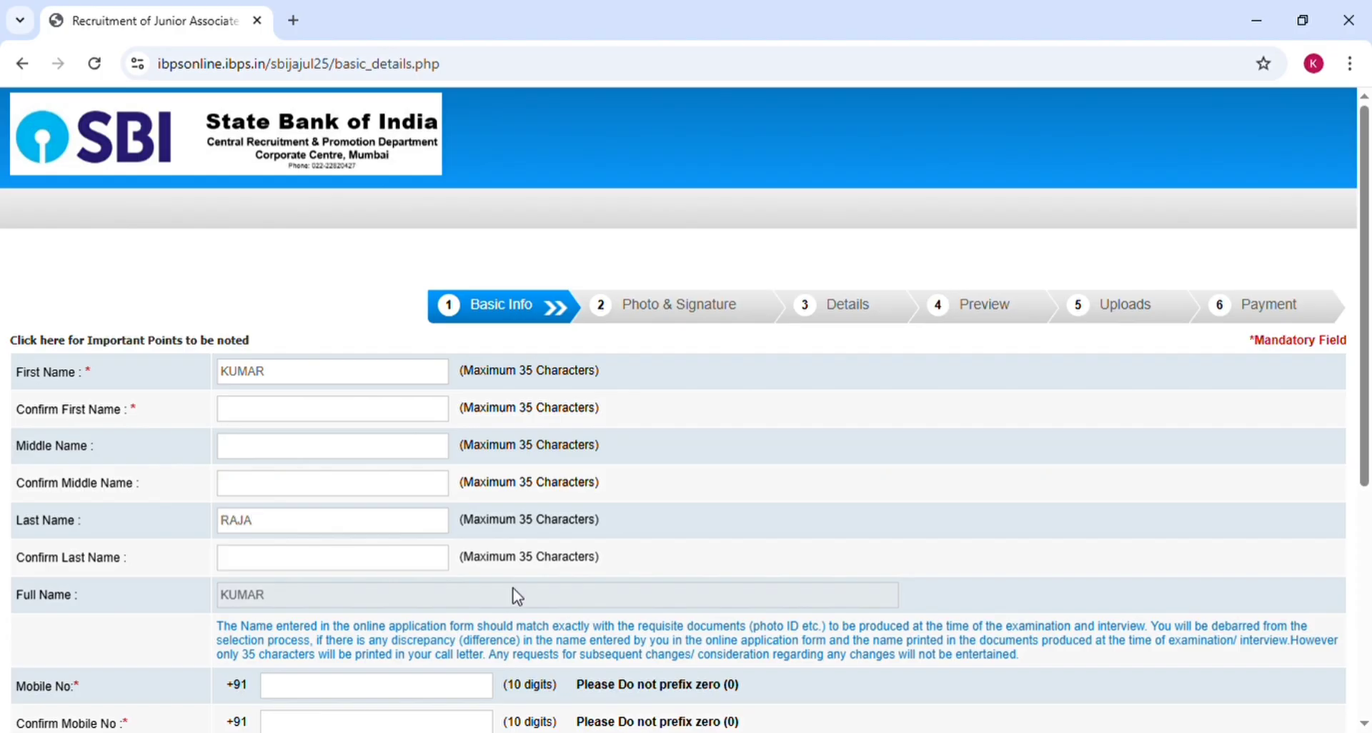
pyautogui.click(627, 583)
# Step: Fill in and confirm the candidate's e-mail, then Save & Next and confirm the details
pyautogui.scroll(-5, 763, 520)
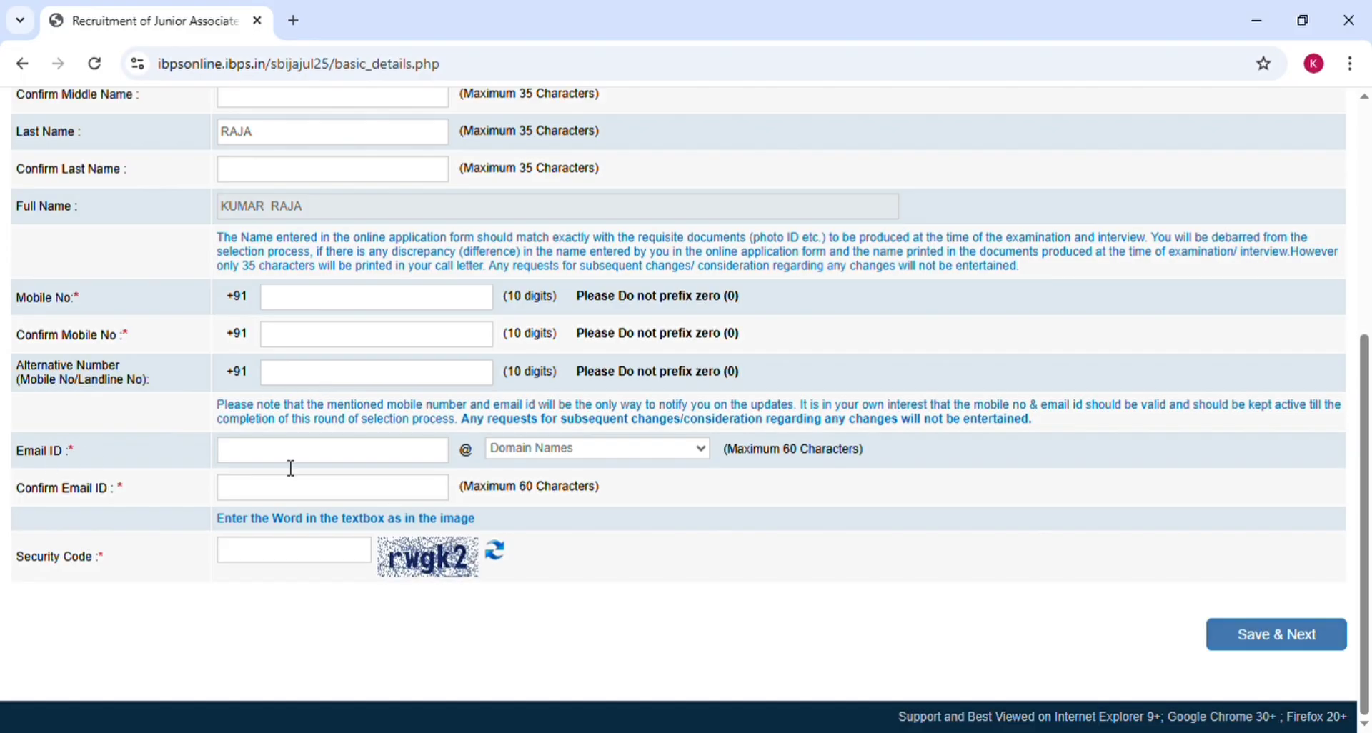
pyautogui.click(343, 460)
pyautogui.click(286, 494)
pyautogui.scroll(4, 1106, 664)
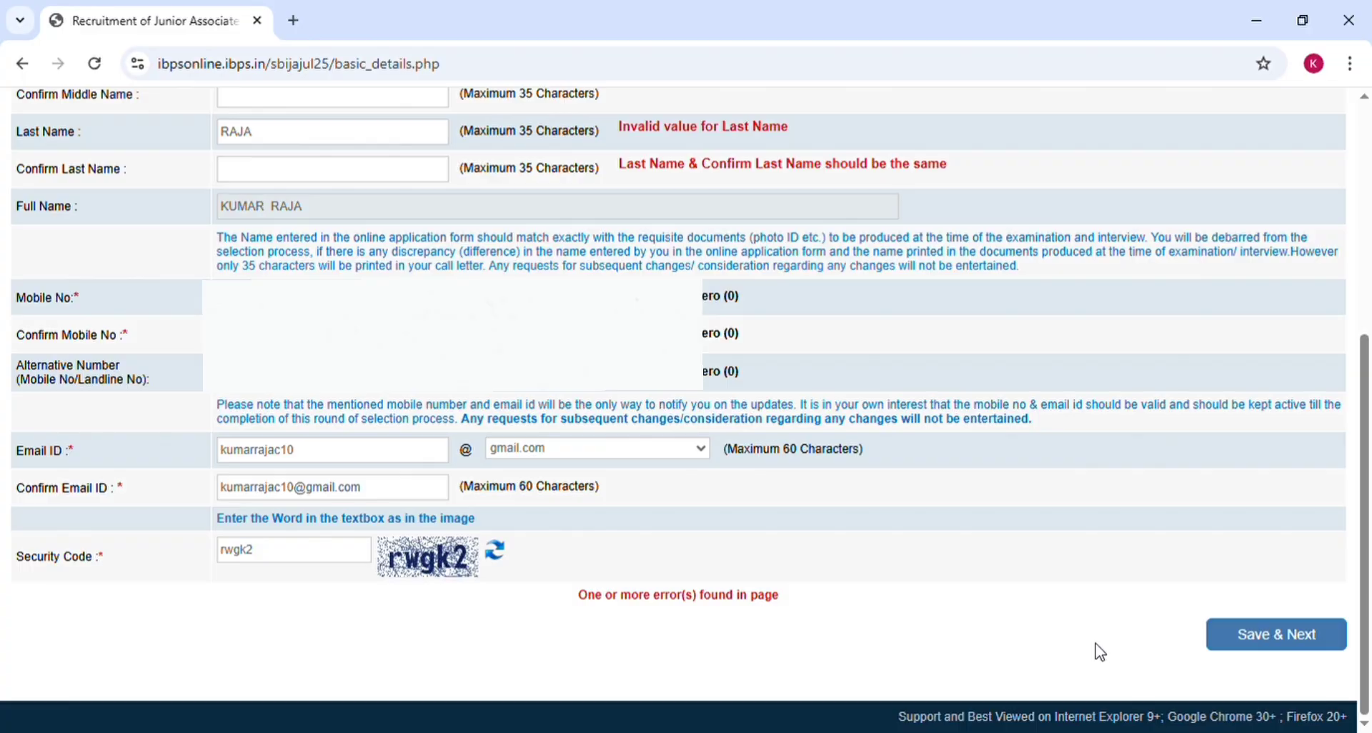
pyautogui.click(1283, 648)
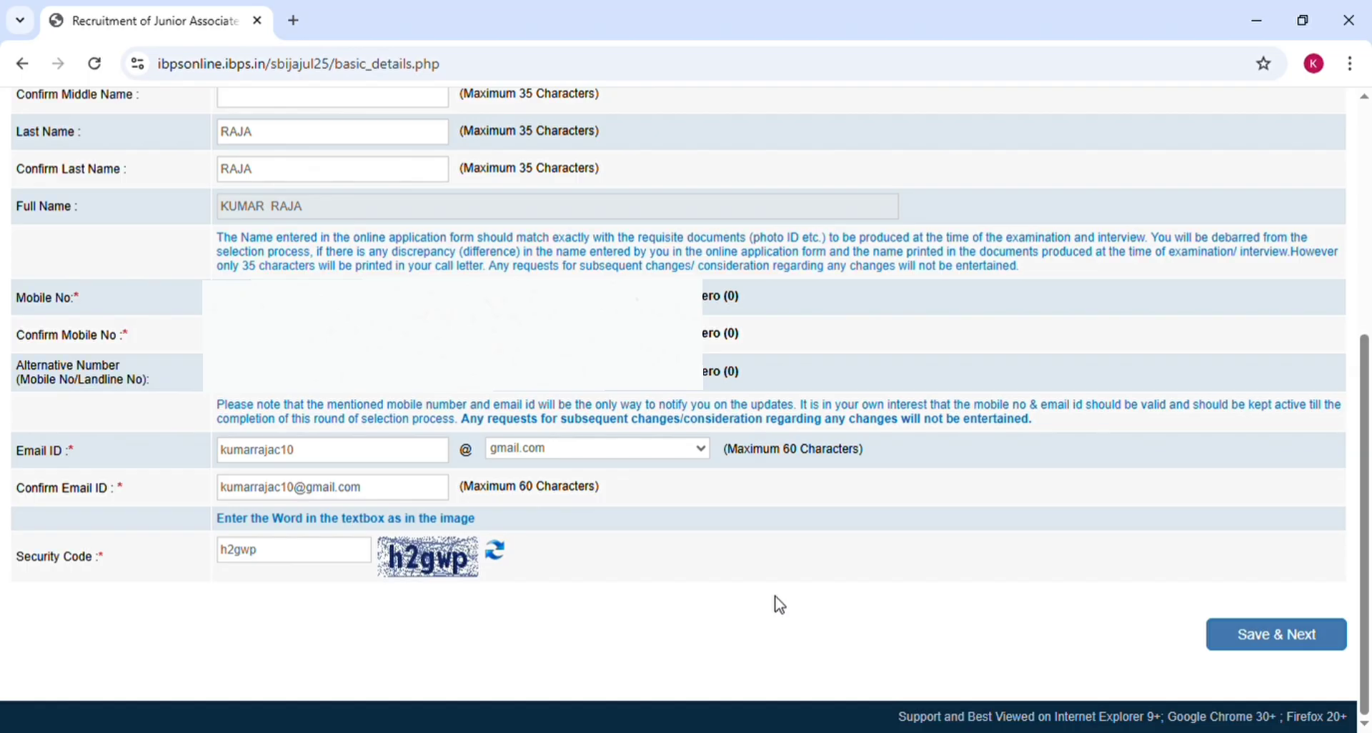
pyautogui.click(1249, 638)
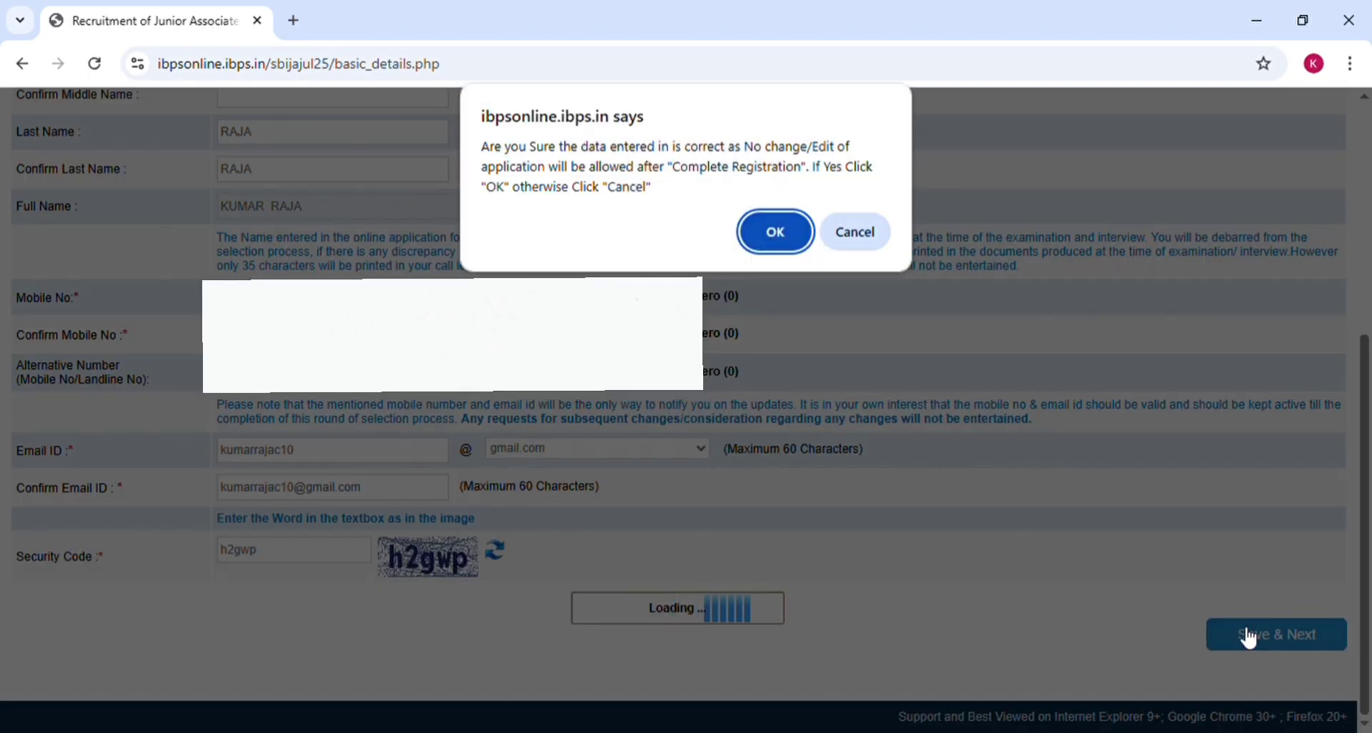
pyautogui.click(768, 236)
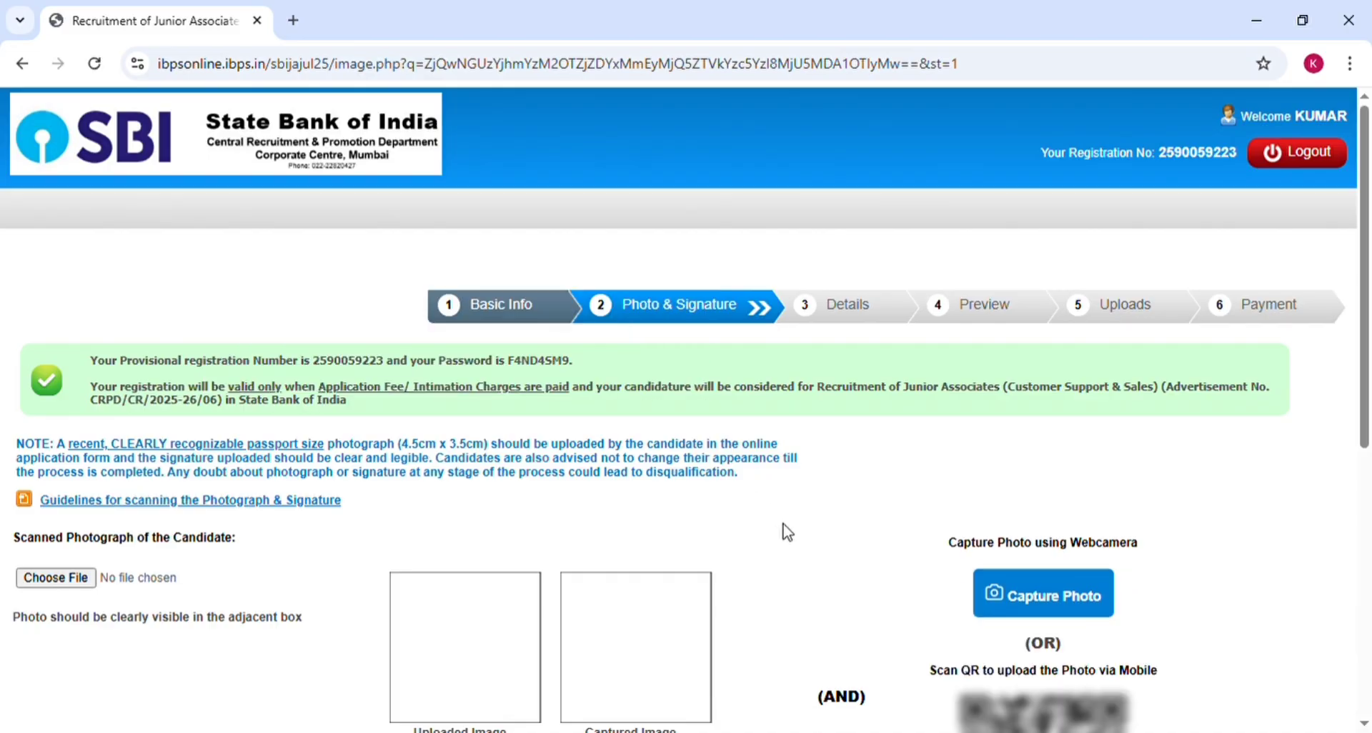
# Step: Upload the photograph file and reveal the QR code for capturing a photo by mobile
pyautogui.scroll(-3, 787, 531)
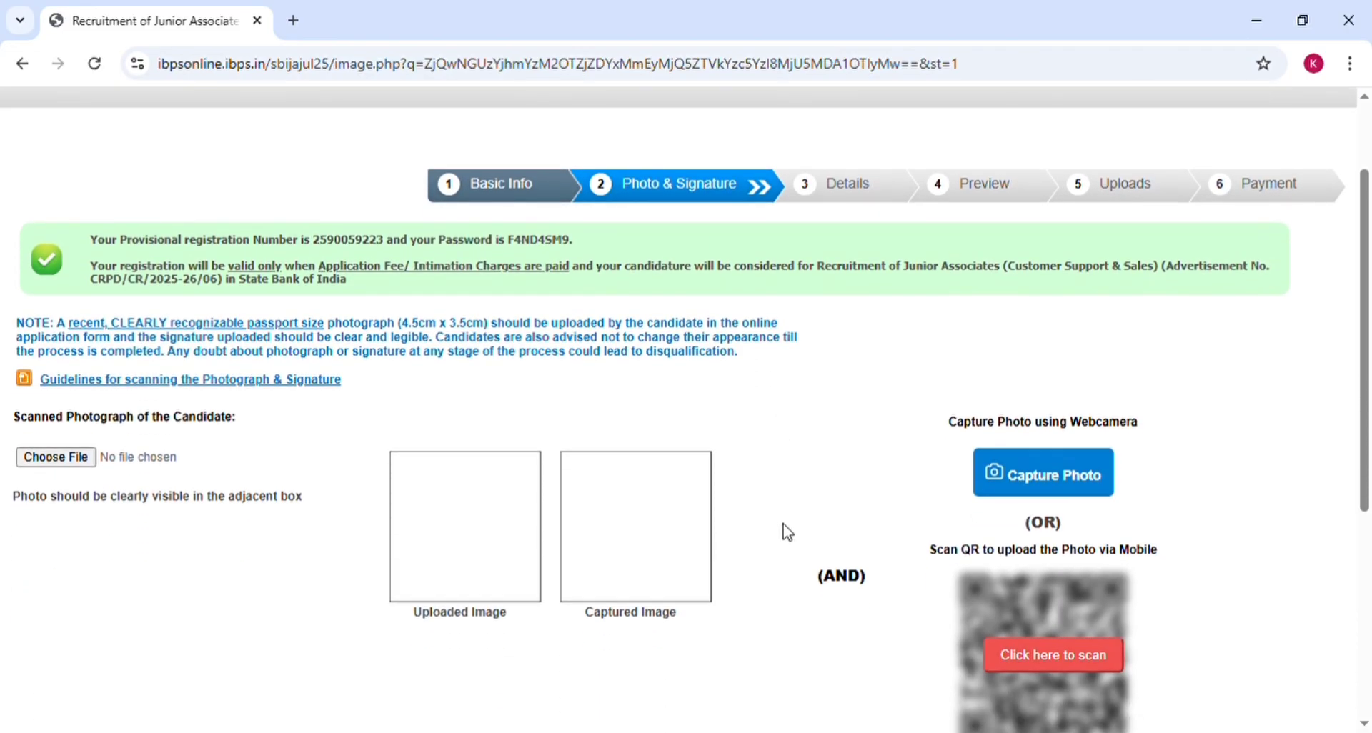
pyautogui.scroll(-2, 787, 531)
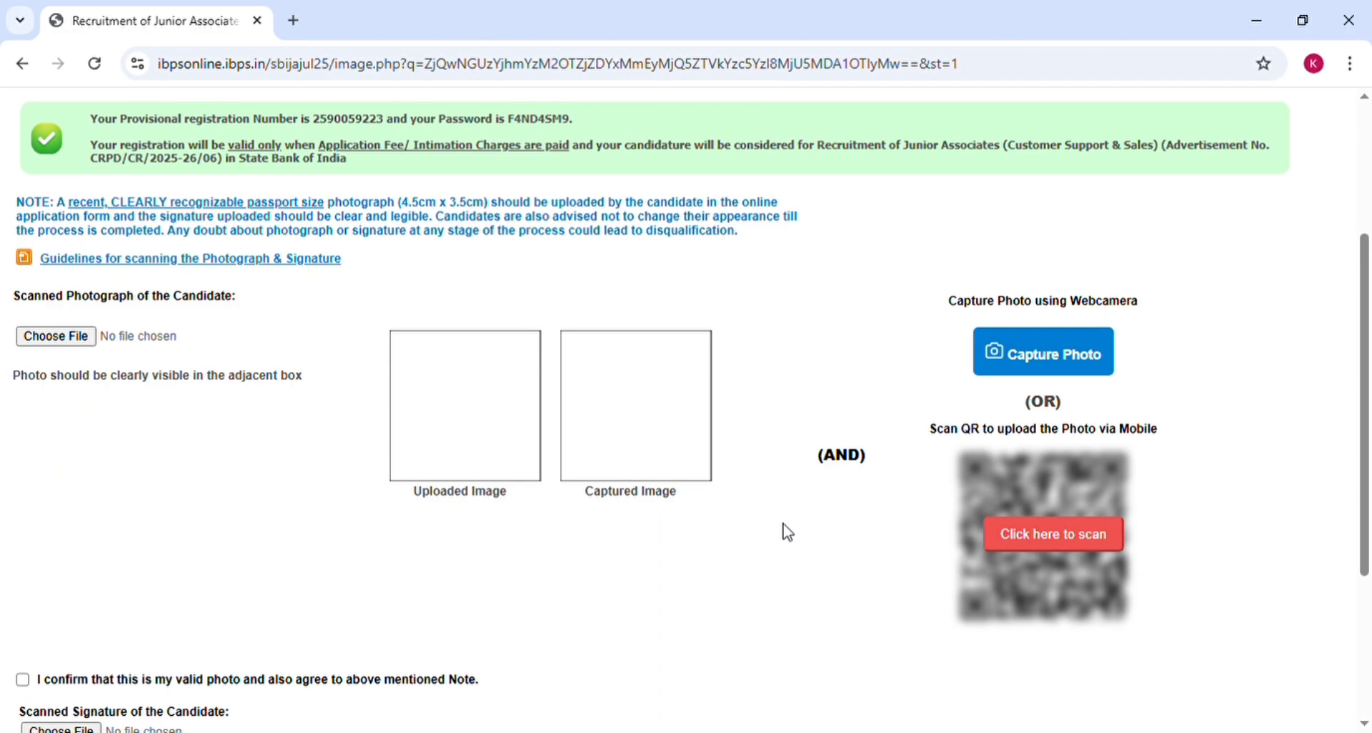
pyautogui.click(60, 342)
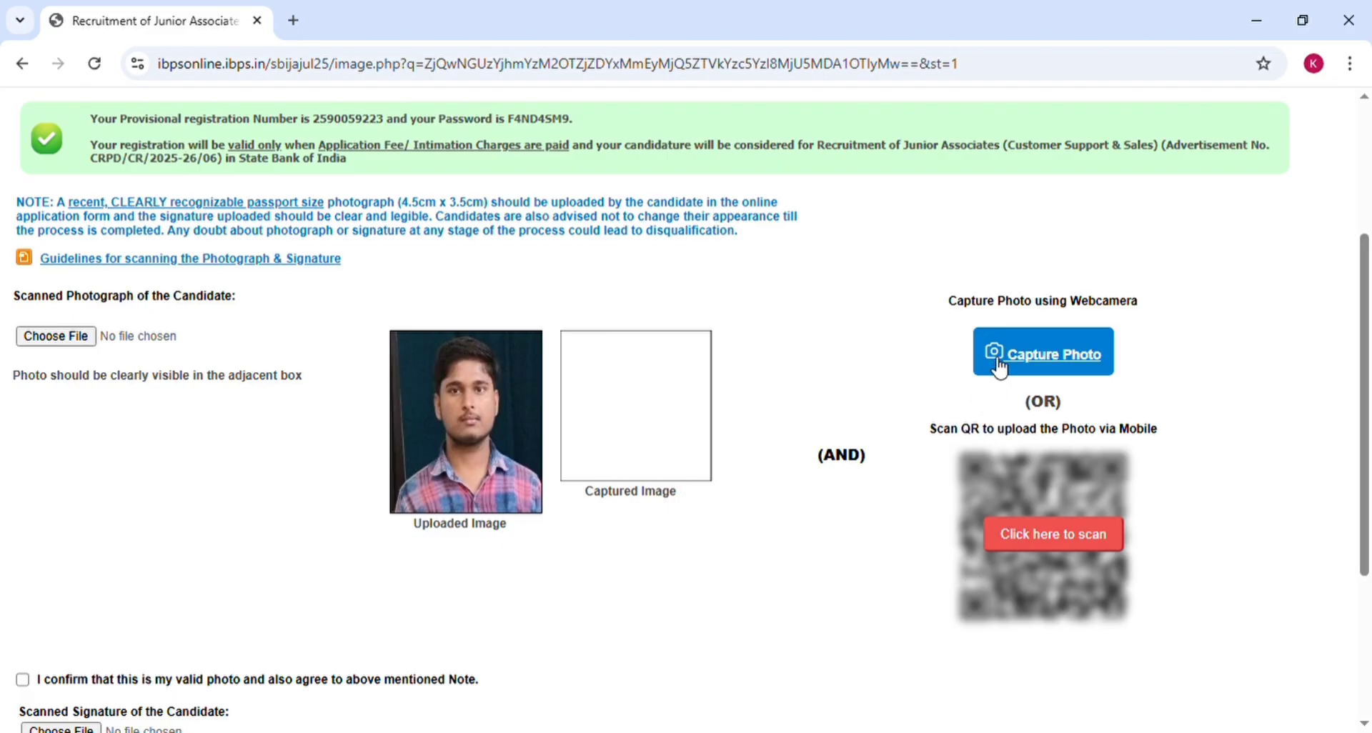
pyautogui.click(1031, 365)
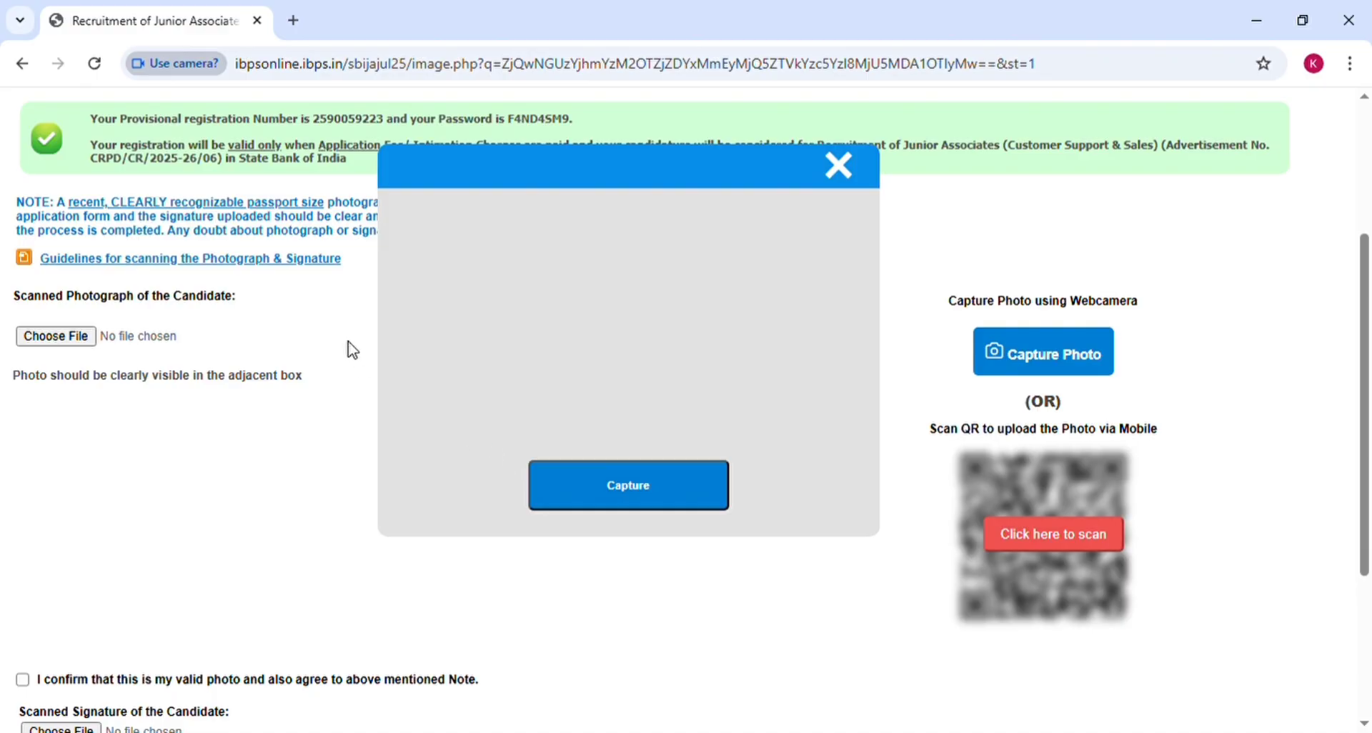
pyautogui.click(843, 170)
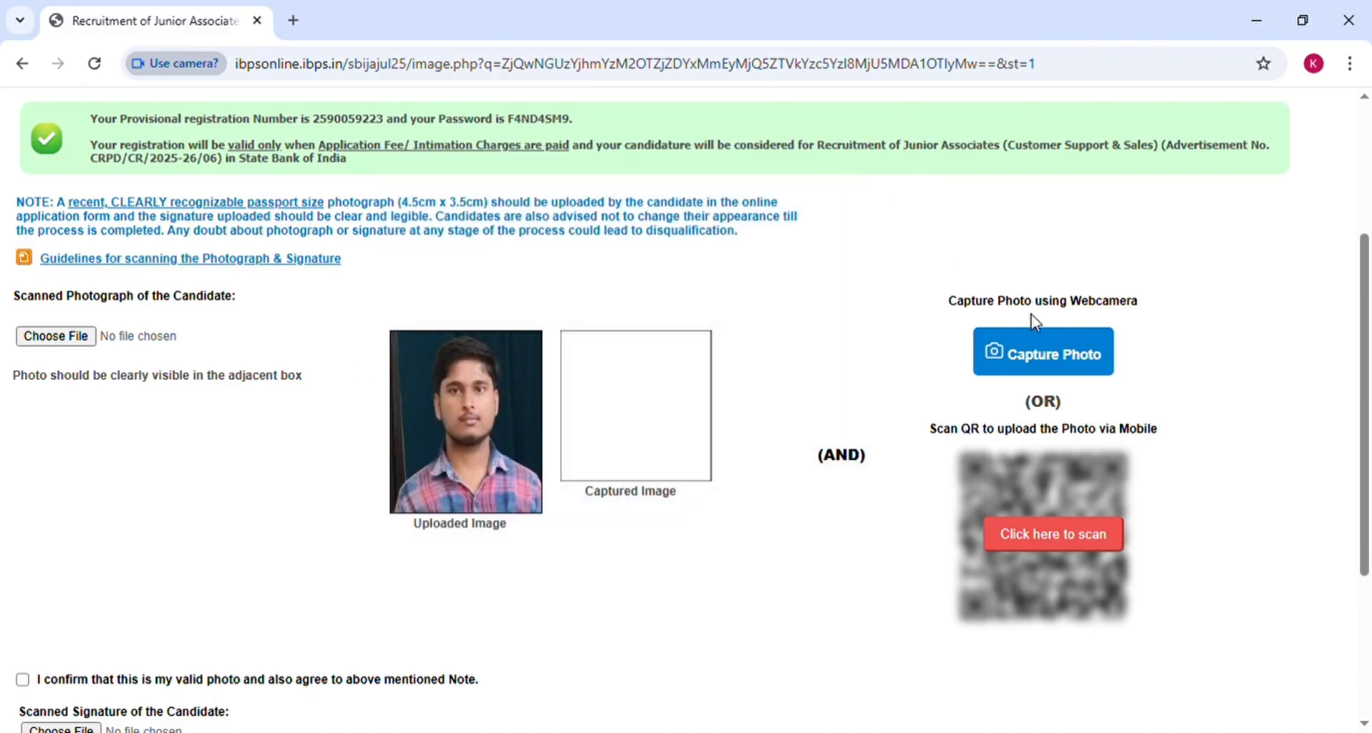
pyautogui.click(1066, 542)
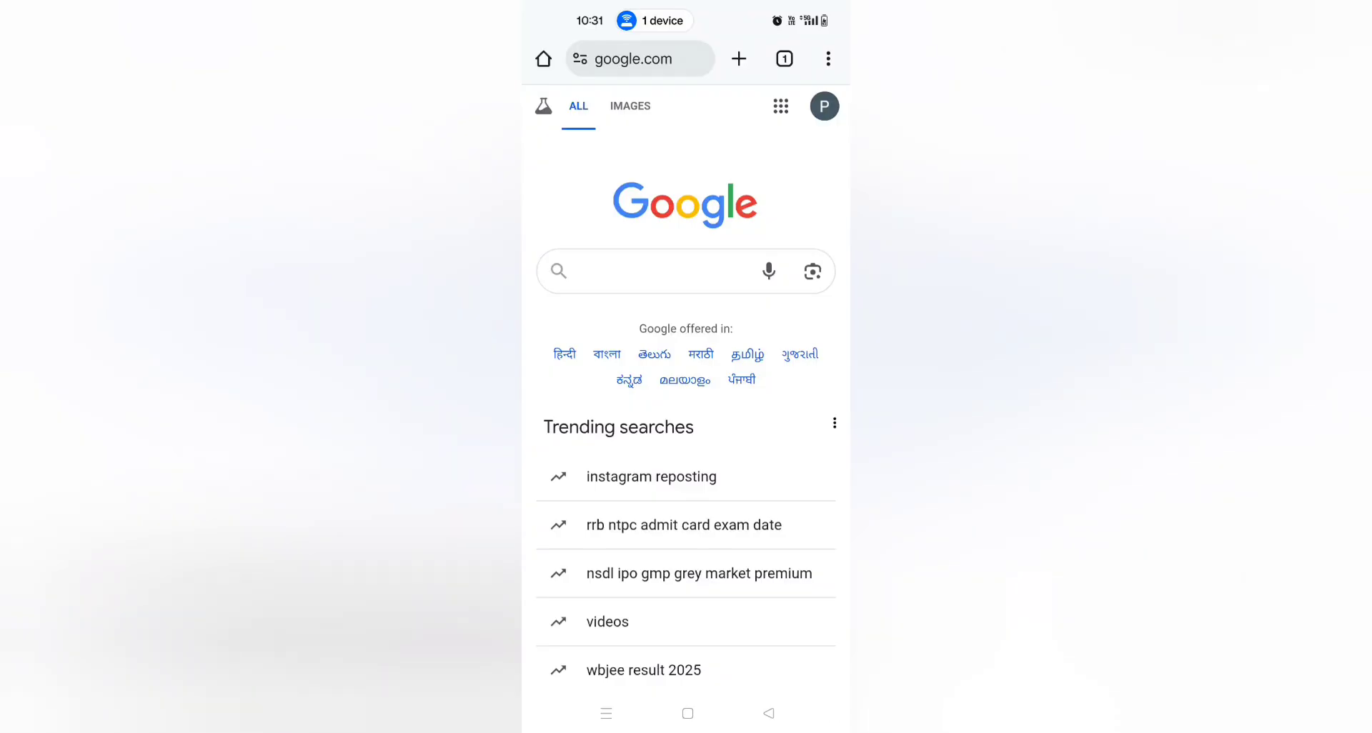
# Step: Scan the QR code with Google Lens and open its capture page in mobile layout
pyautogui.click(812, 272)
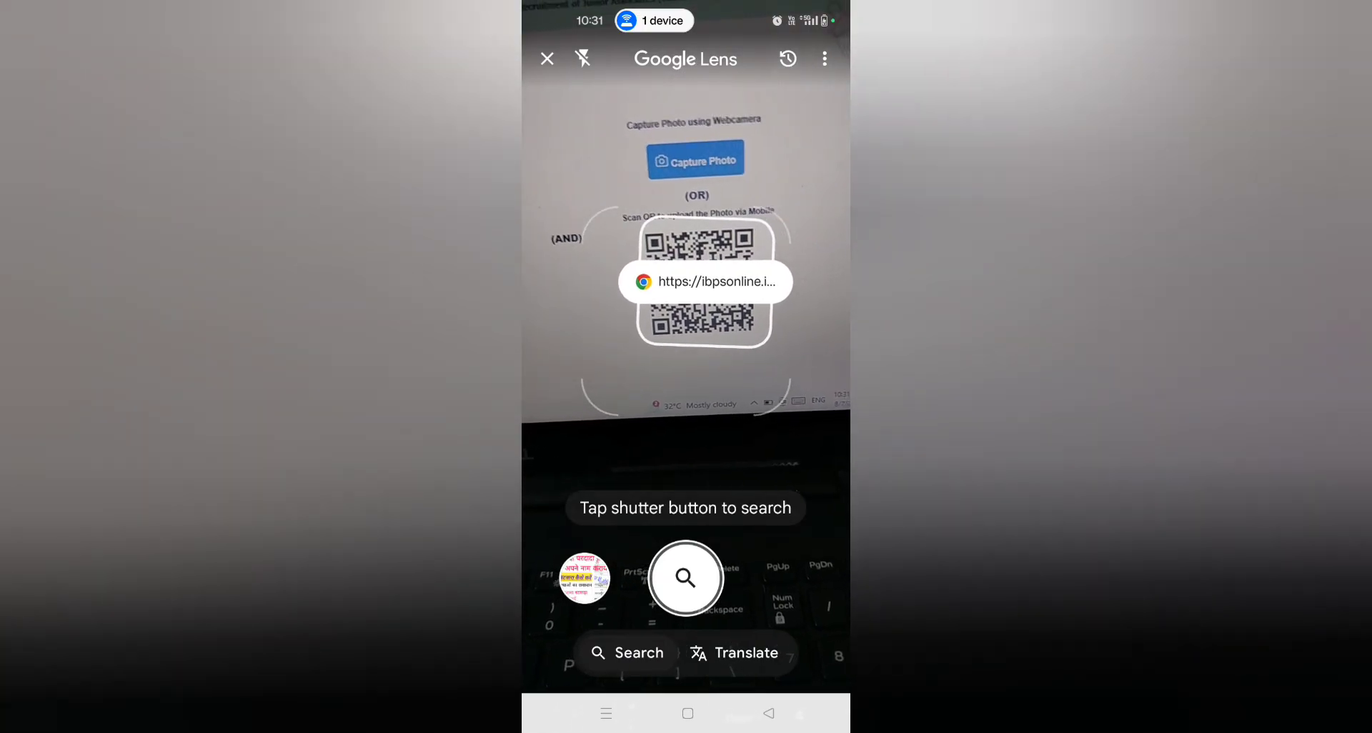
pyautogui.click(690, 271)
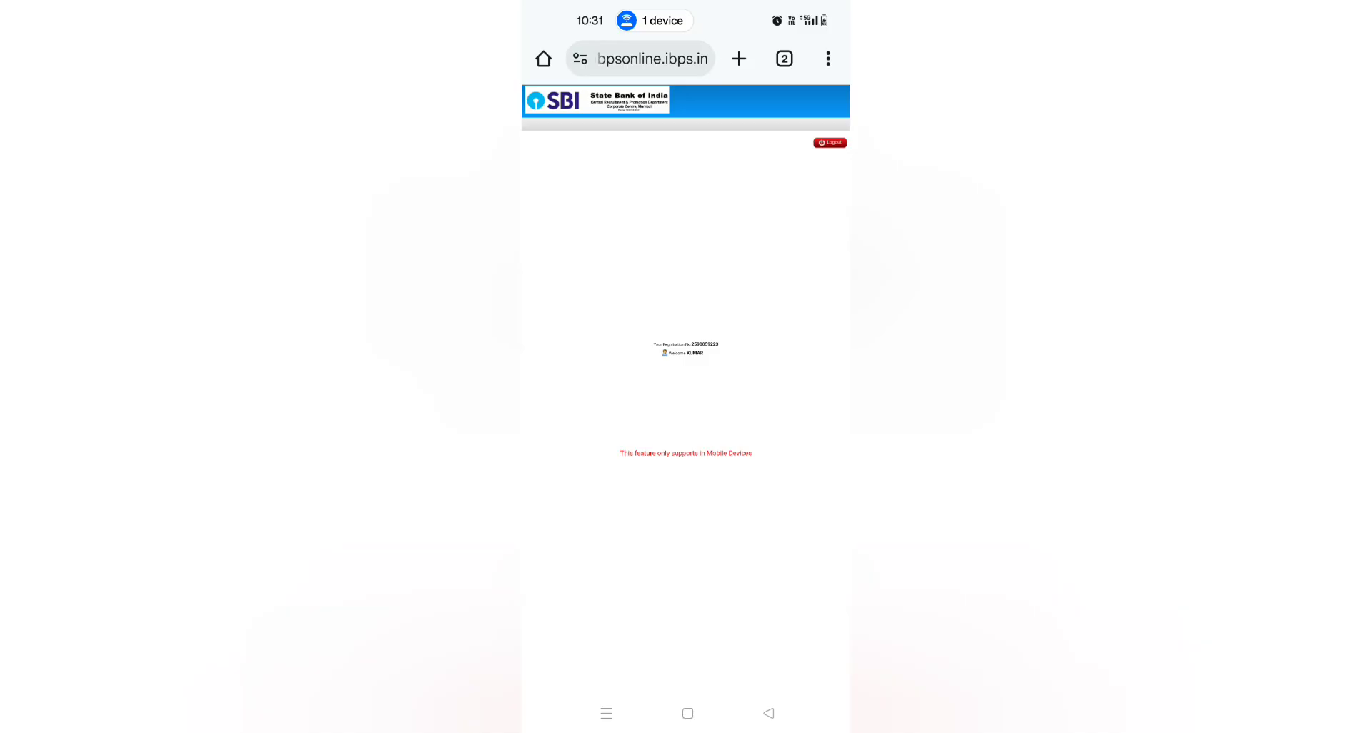
pyautogui.click(829, 59)
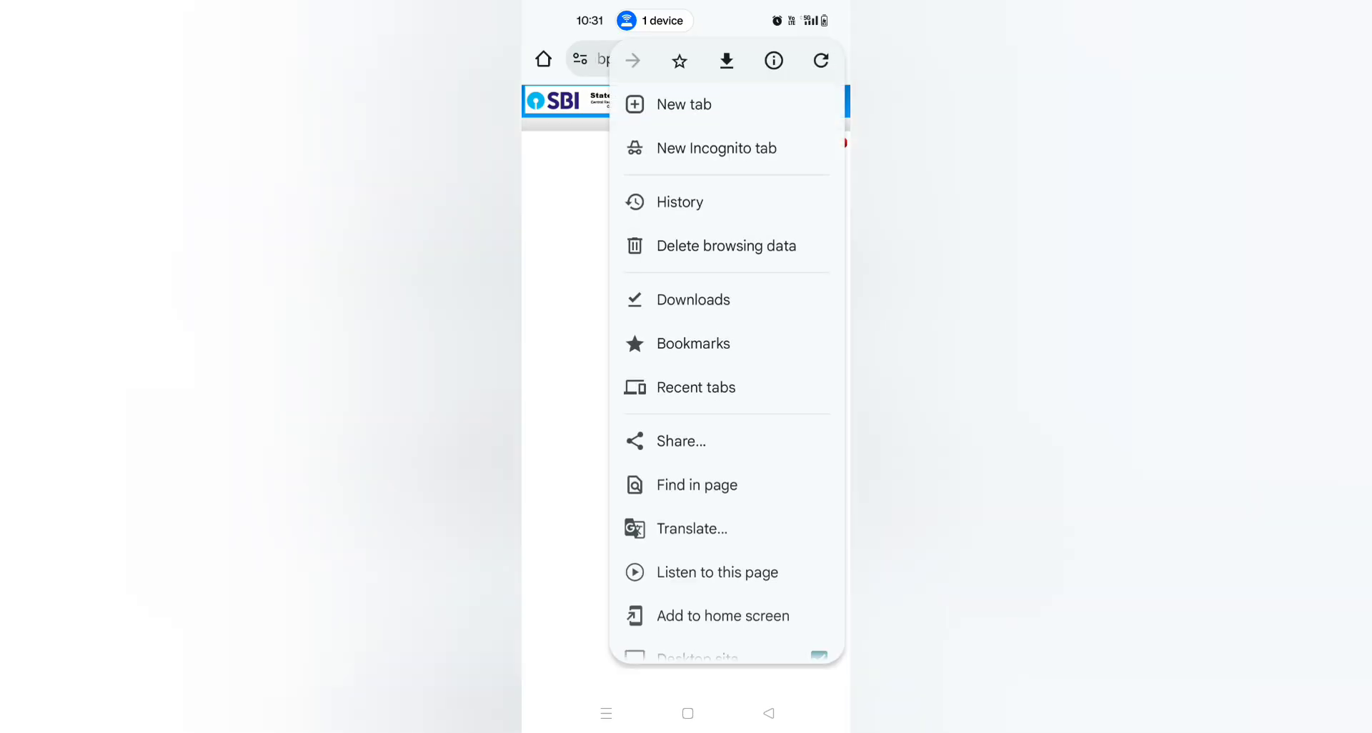
pyautogui.scroll(-3, 725, 367)
pyautogui.click(821, 538)
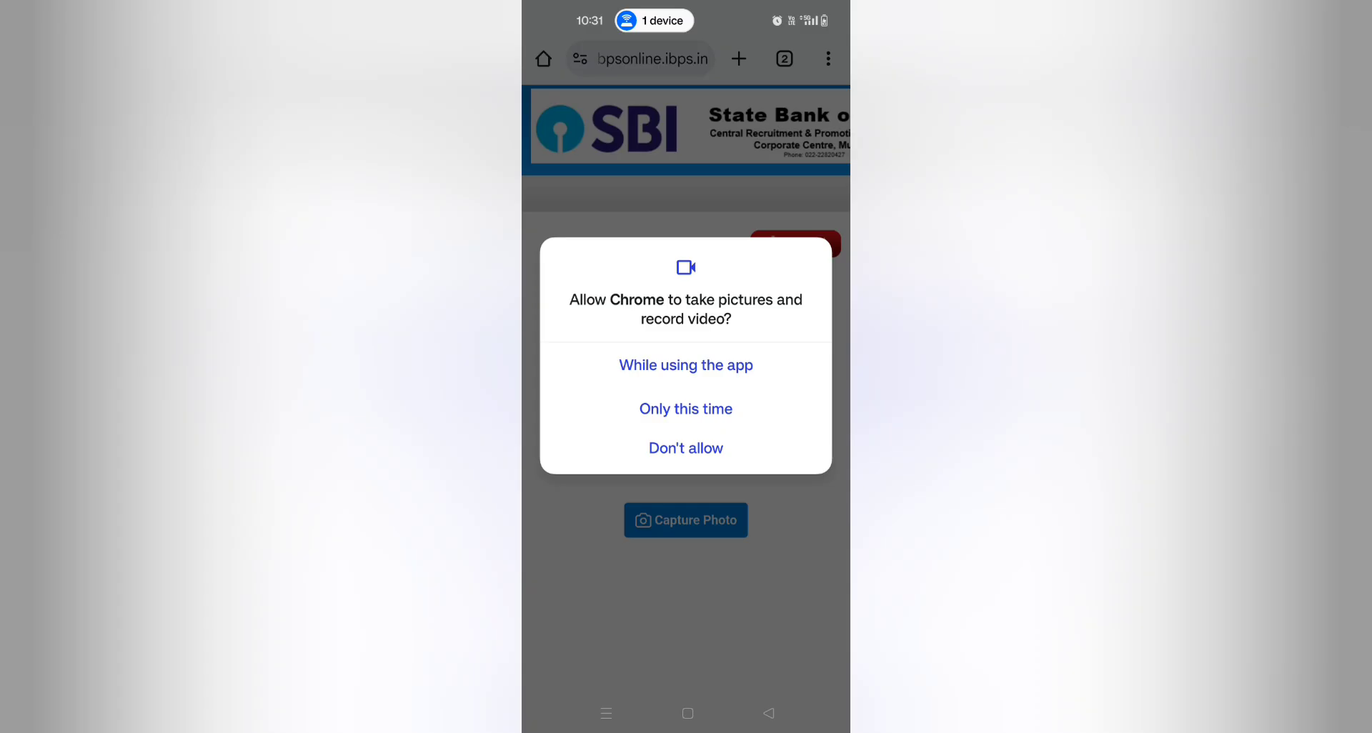
# Step: Take a front-camera selfie, upload it and acknowledge the success message
pyautogui.click(686, 364)
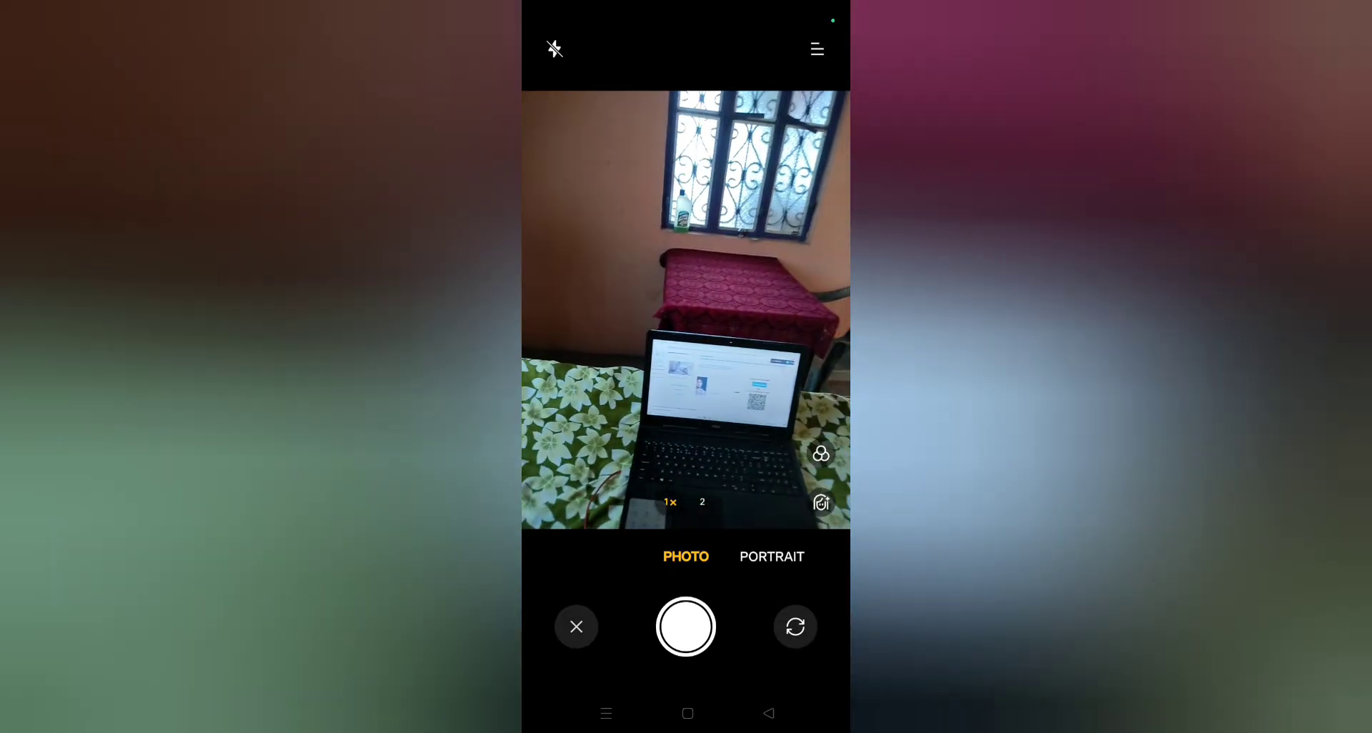
pyautogui.click(795, 626)
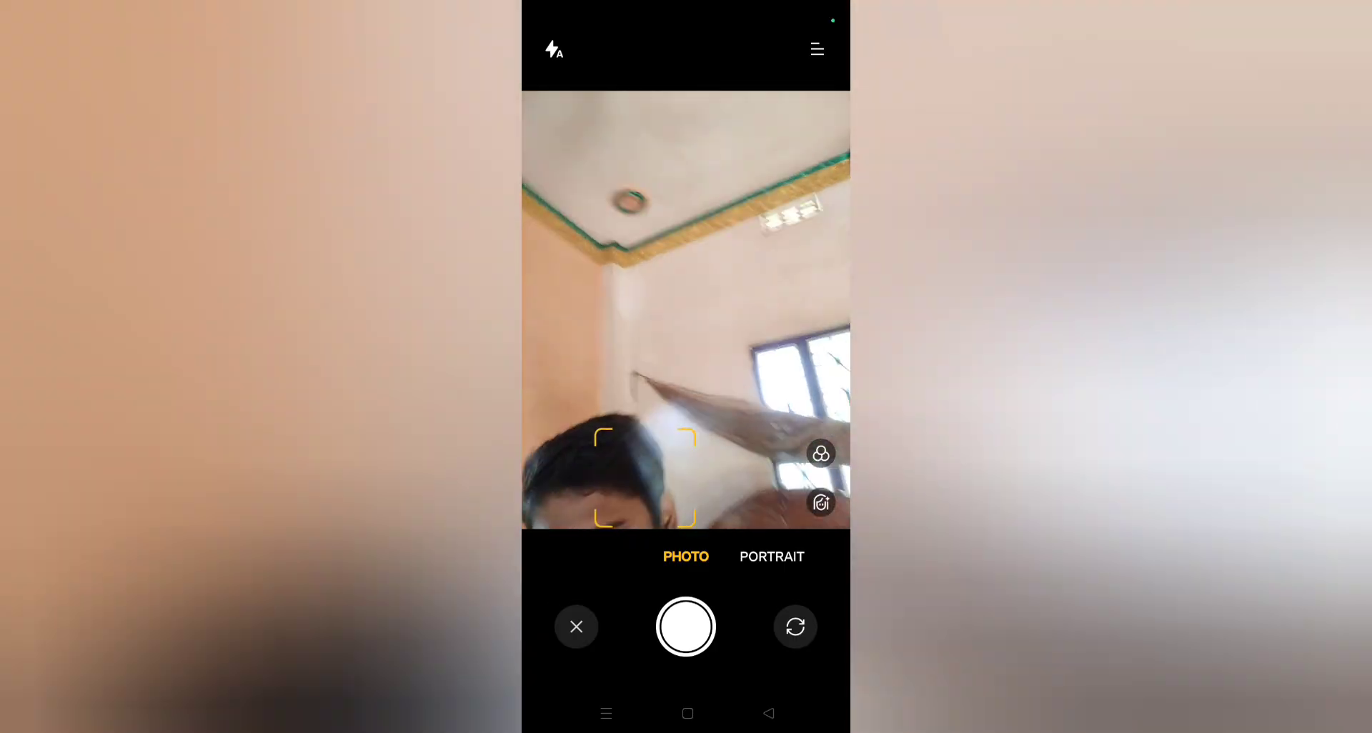
pyautogui.click(768, 713)
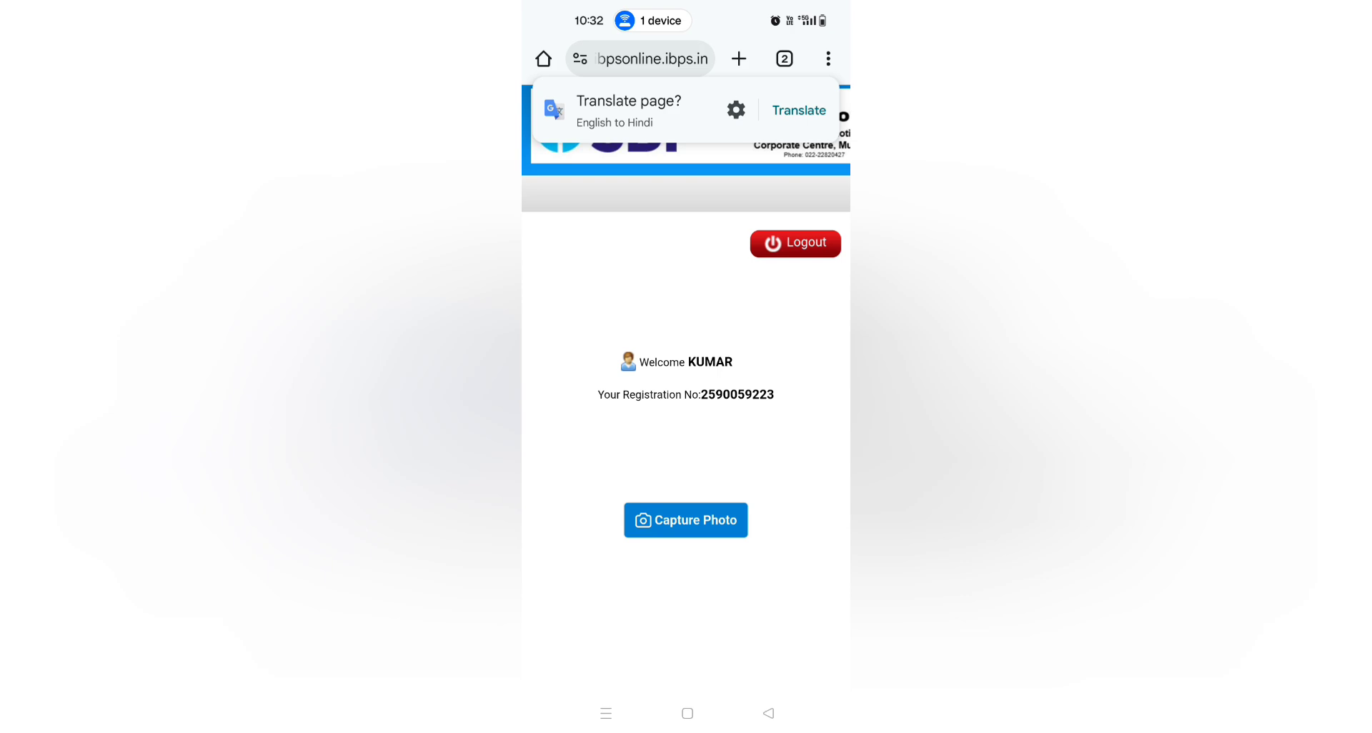
pyautogui.click(686, 520)
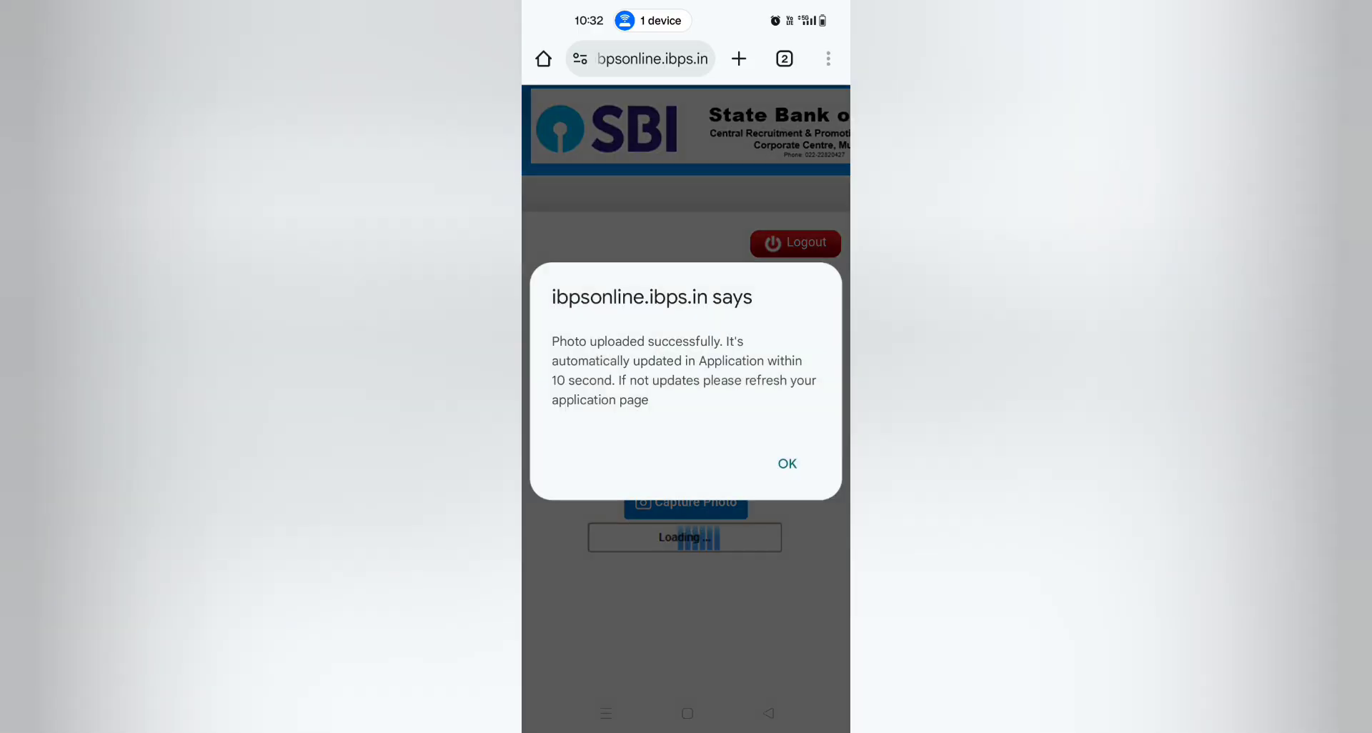
pyautogui.click(787, 463)
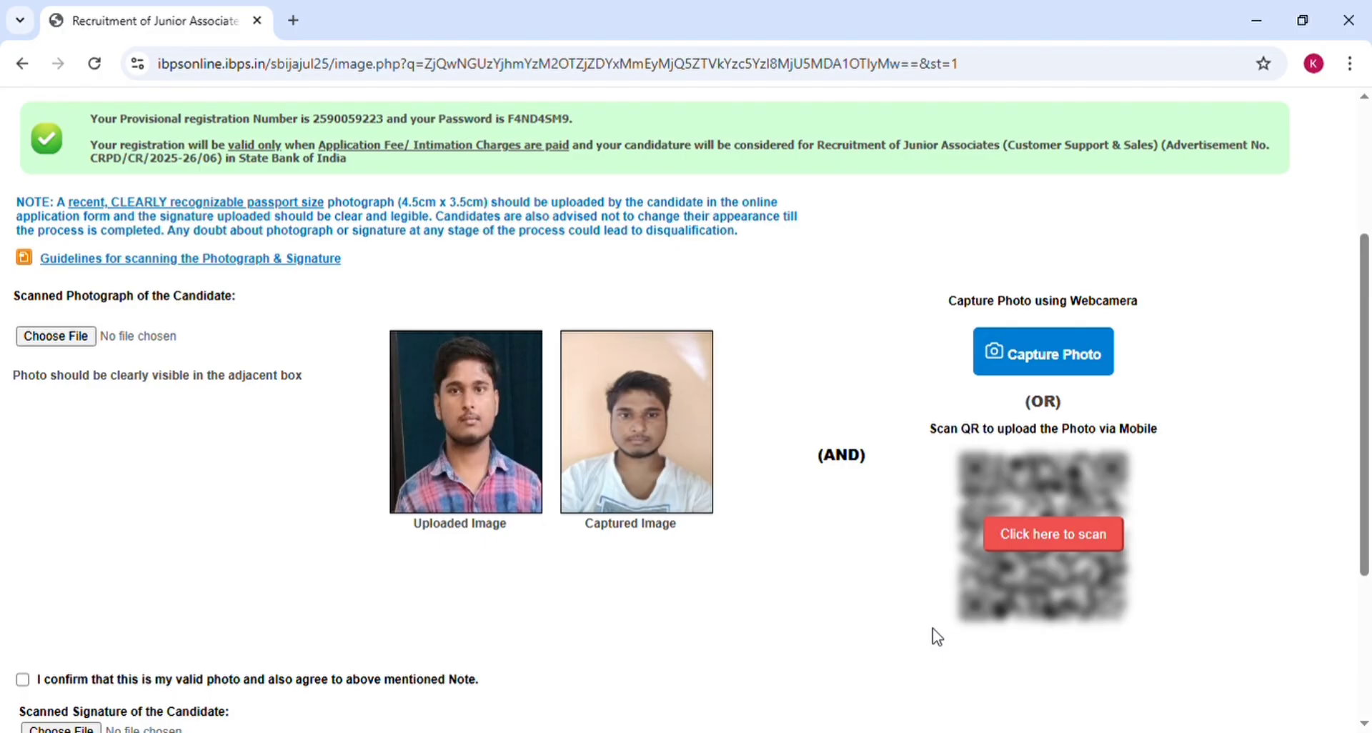
# Step: Scroll the Photo & Signature page to see the phone selfie in the Captured Image box
pyautogui.scroll(-3, 932, 629)
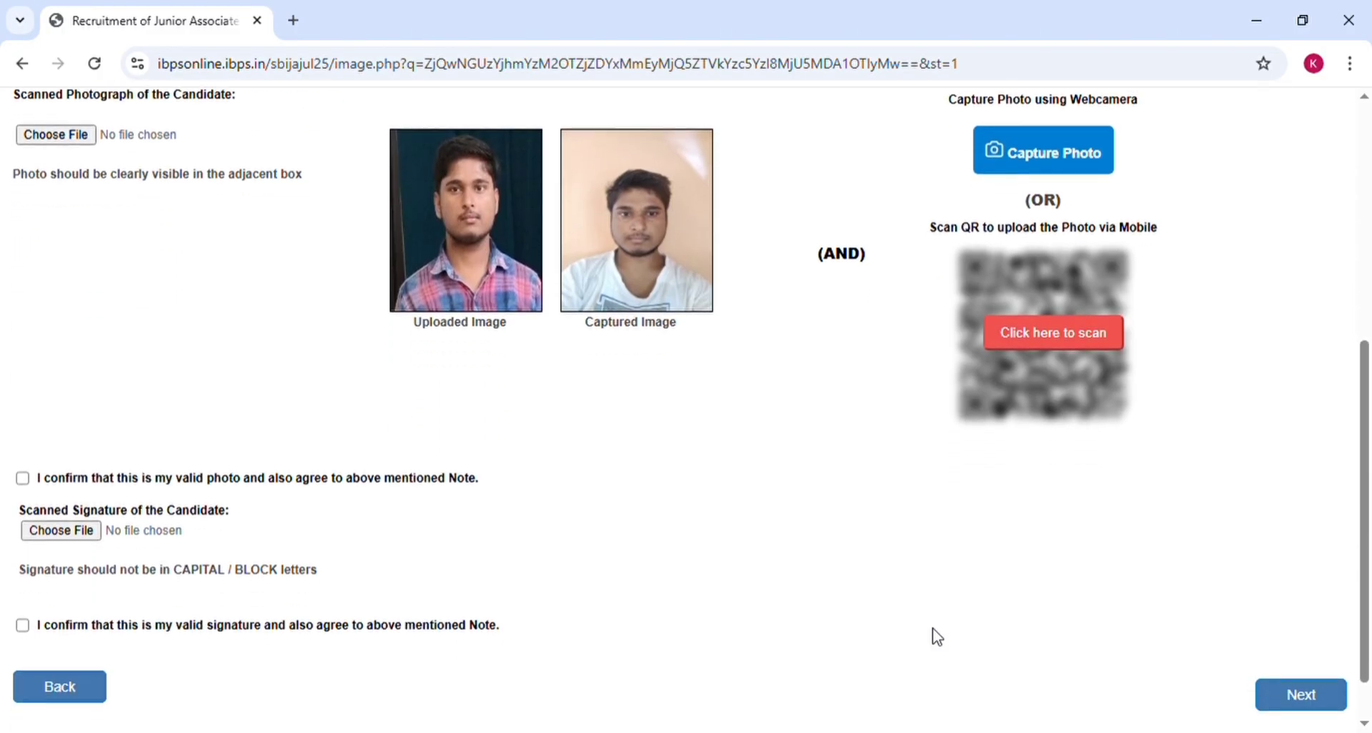
# Step: Attach the signature image, tick both photo and signature validity boxes, and continue with Next
pyautogui.scroll(-1, 932, 628)
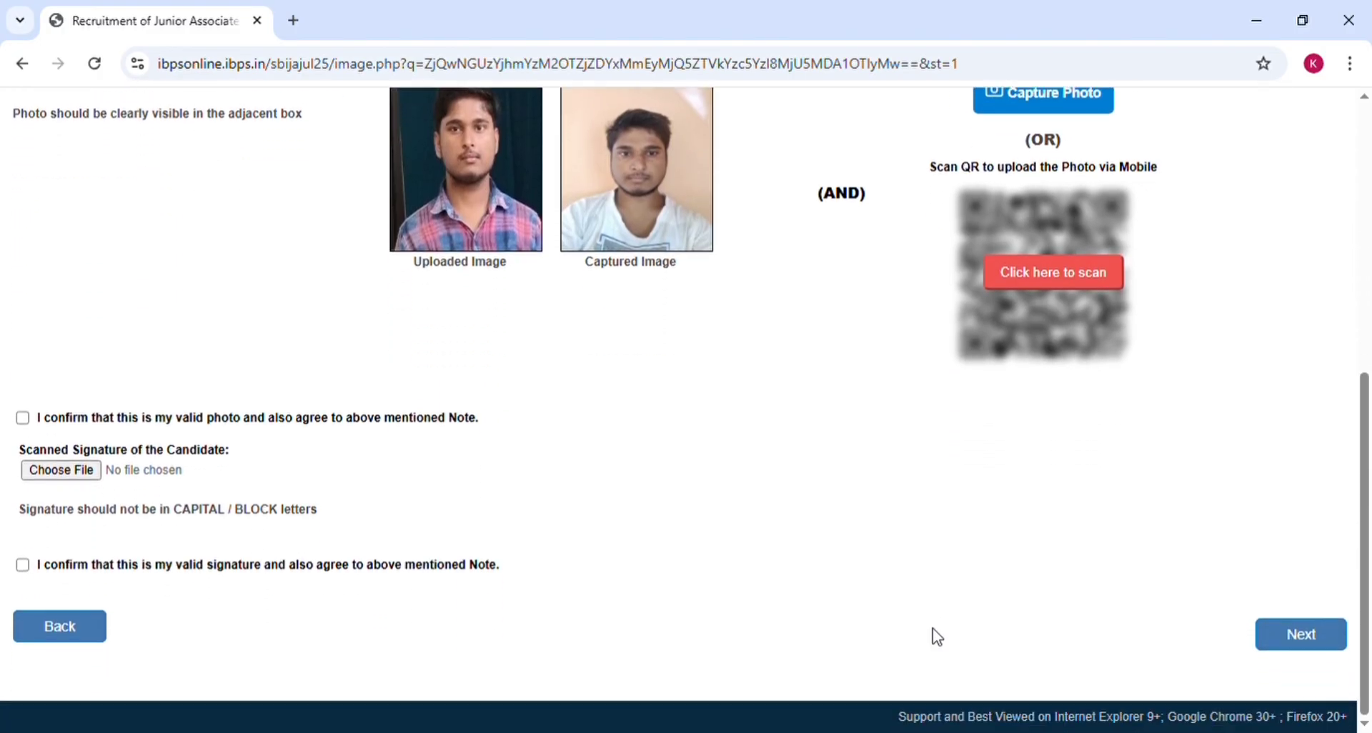
pyautogui.click(29, 421)
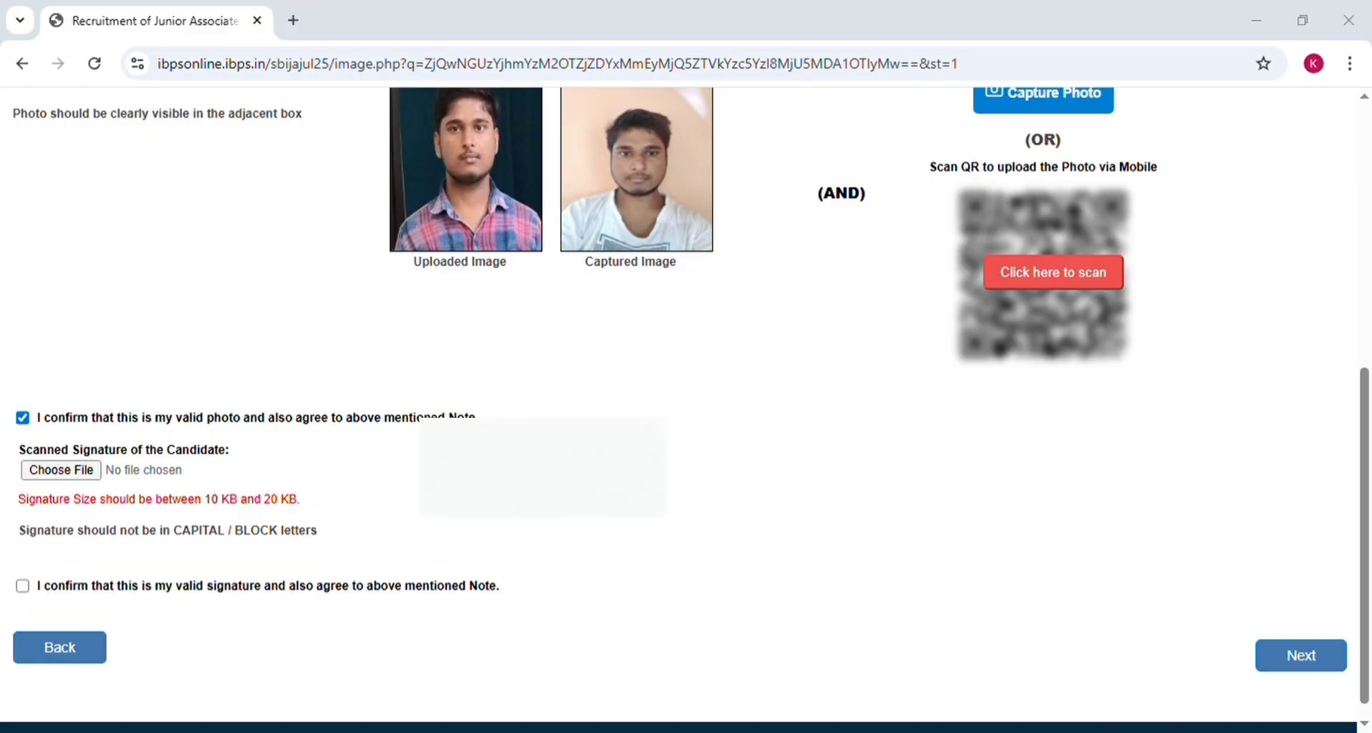
pyautogui.press('Return')
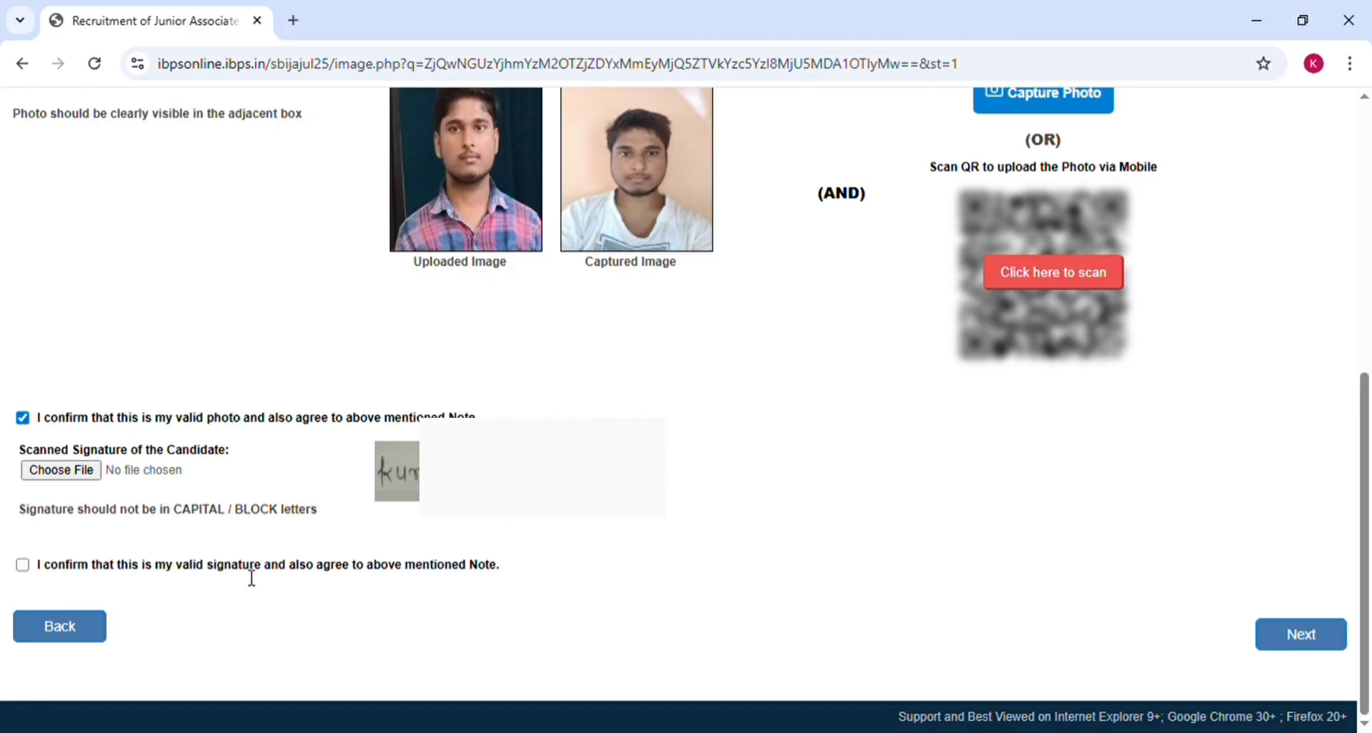
pyautogui.click(23, 565)
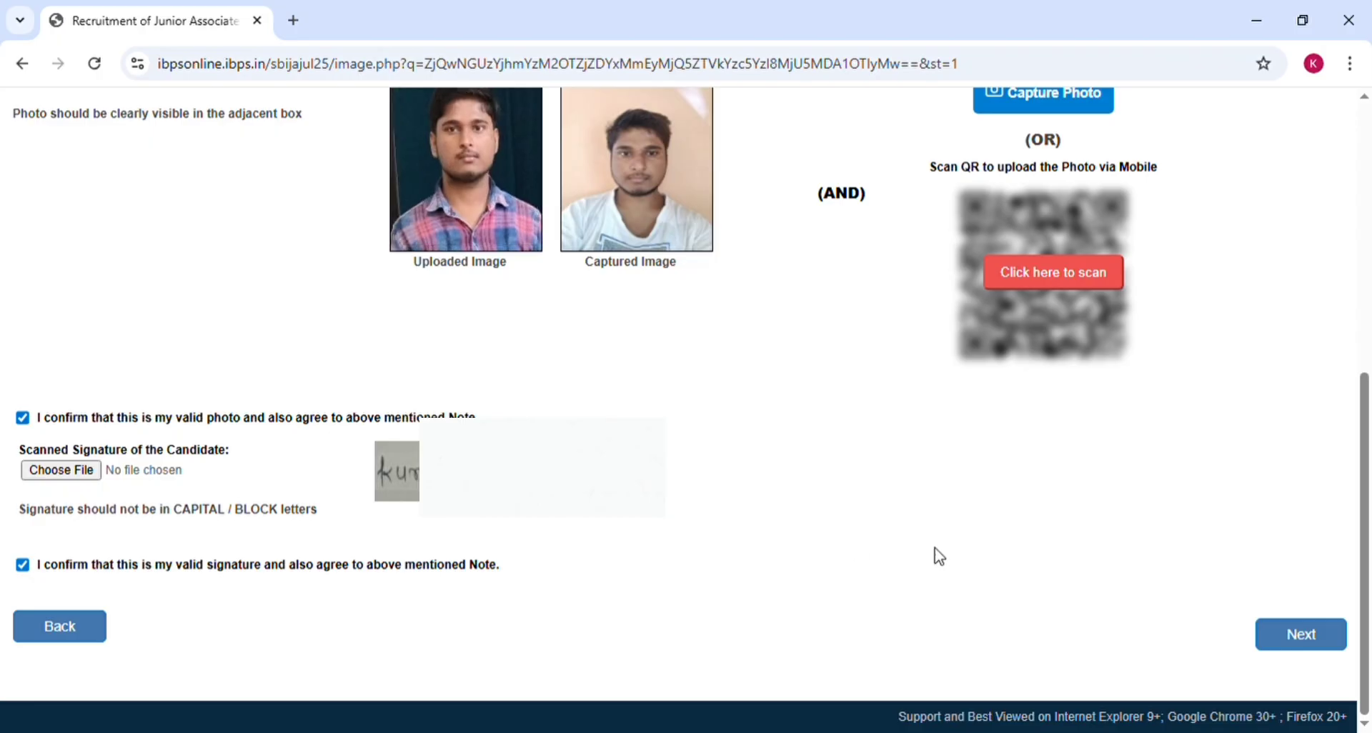
pyautogui.click(1301, 643)
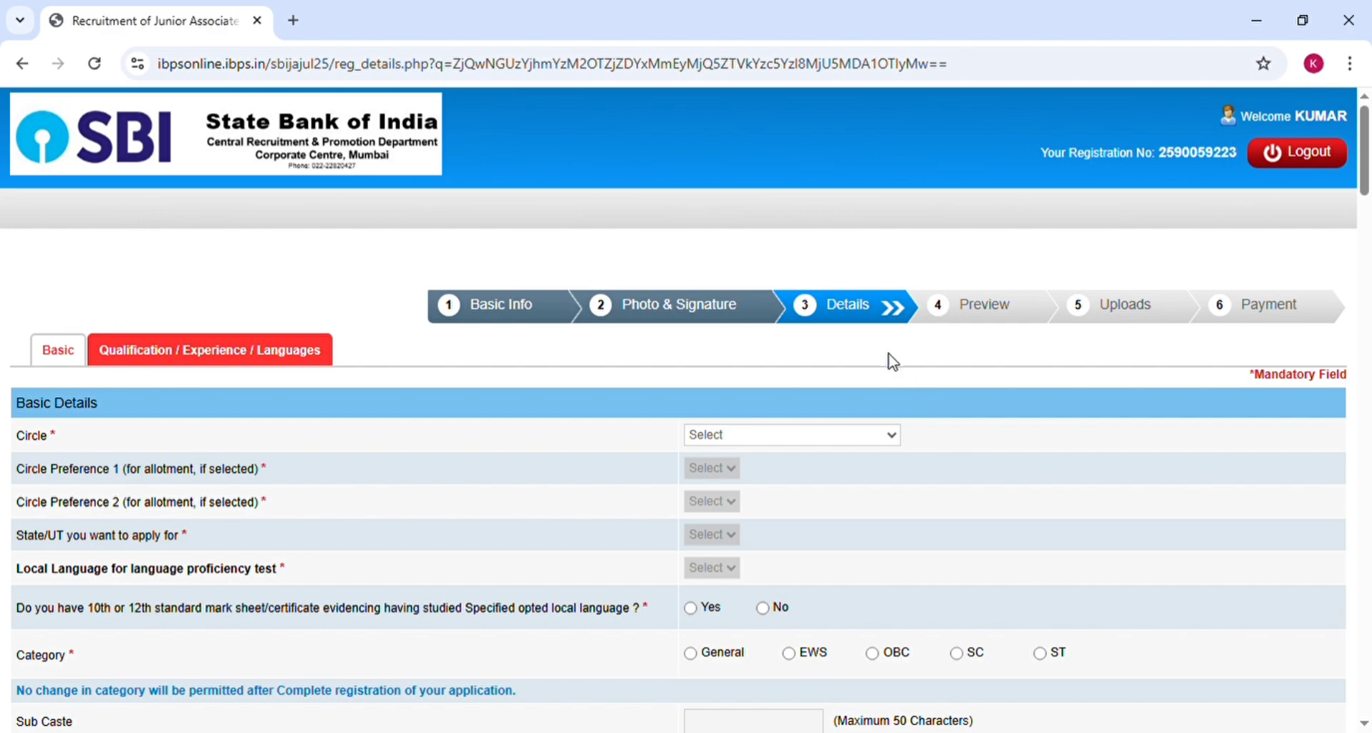
# Step: Choose BIHAR as the State/UT and Hindi as the local language
pyautogui.scroll(-2, 893, 361)
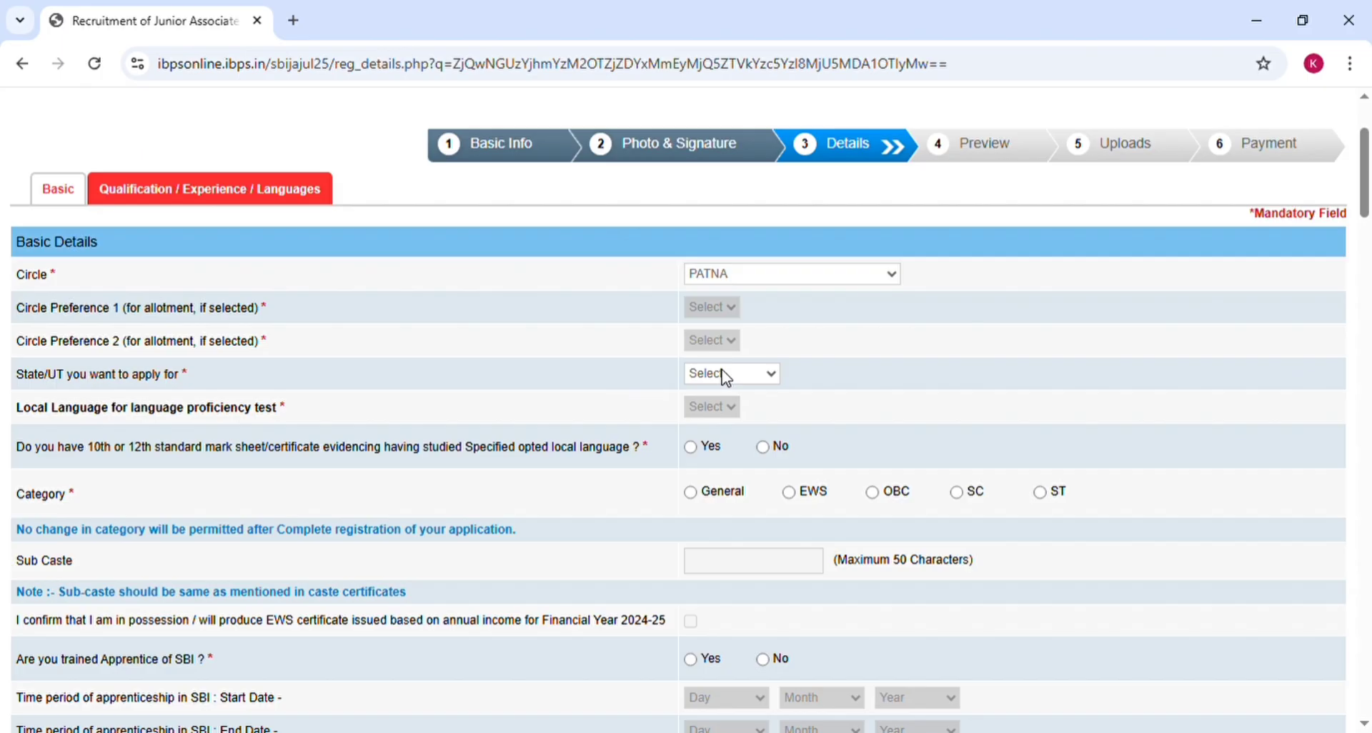
pyautogui.click(713, 420)
pyautogui.click(706, 458)
pyautogui.click(710, 468)
# Step: Answer Yes for the local-language mark sheet and select OBC category, accepting the alert
pyautogui.click(704, 454)
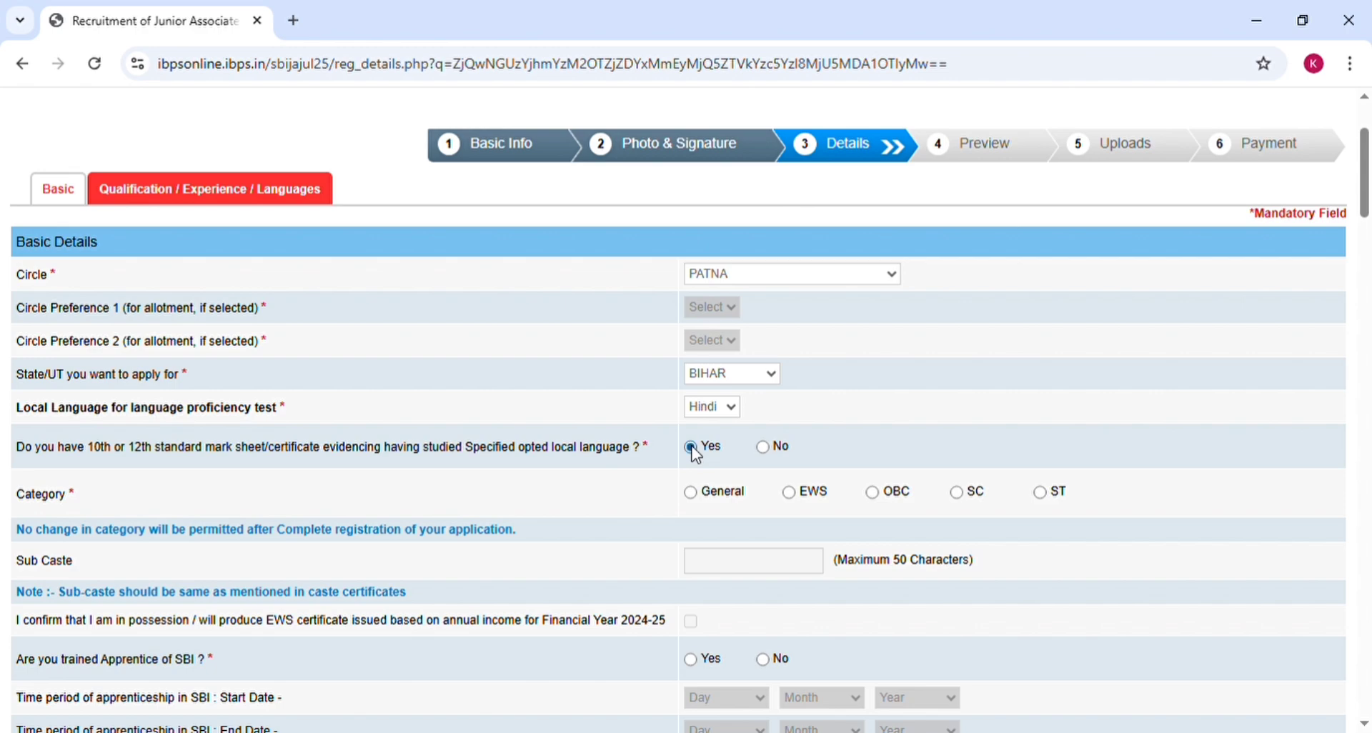
pyautogui.click(765, 447)
pyautogui.click(693, 450)
pyautogui.click(872, 492)
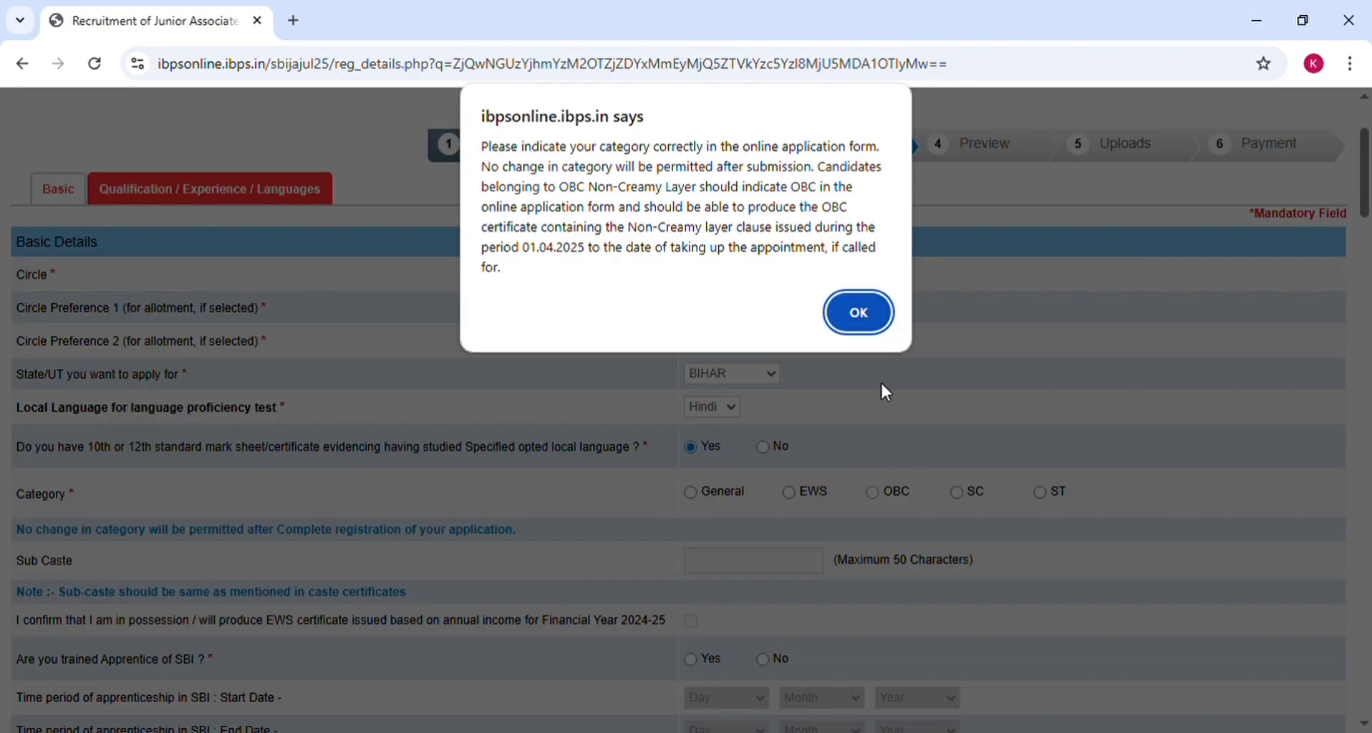
pyautogui.click(860, 310)
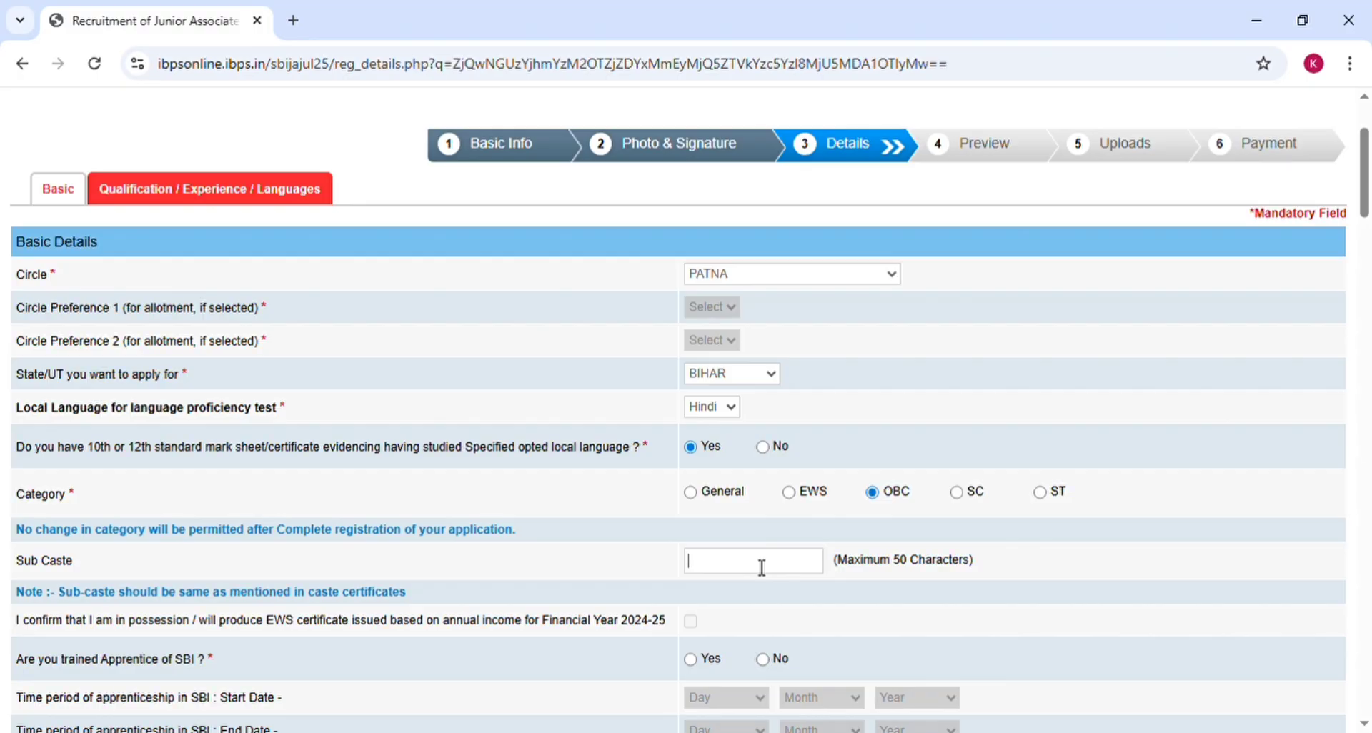
# Step: Set No for SBI trained apprentice and No for benchmark disability of 40% and above
pyautogui.scroll(-5, 661, 570)
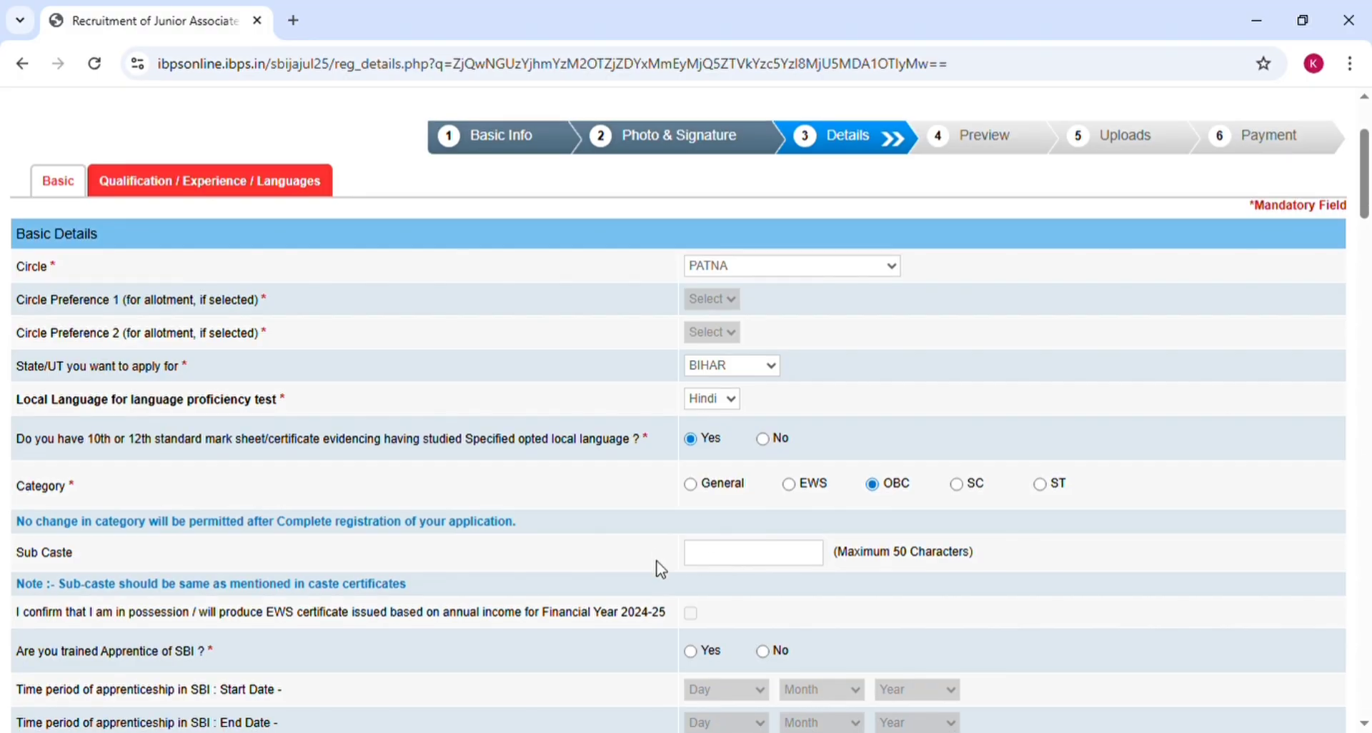
pyautogui.scroll(-1, 661, 569)
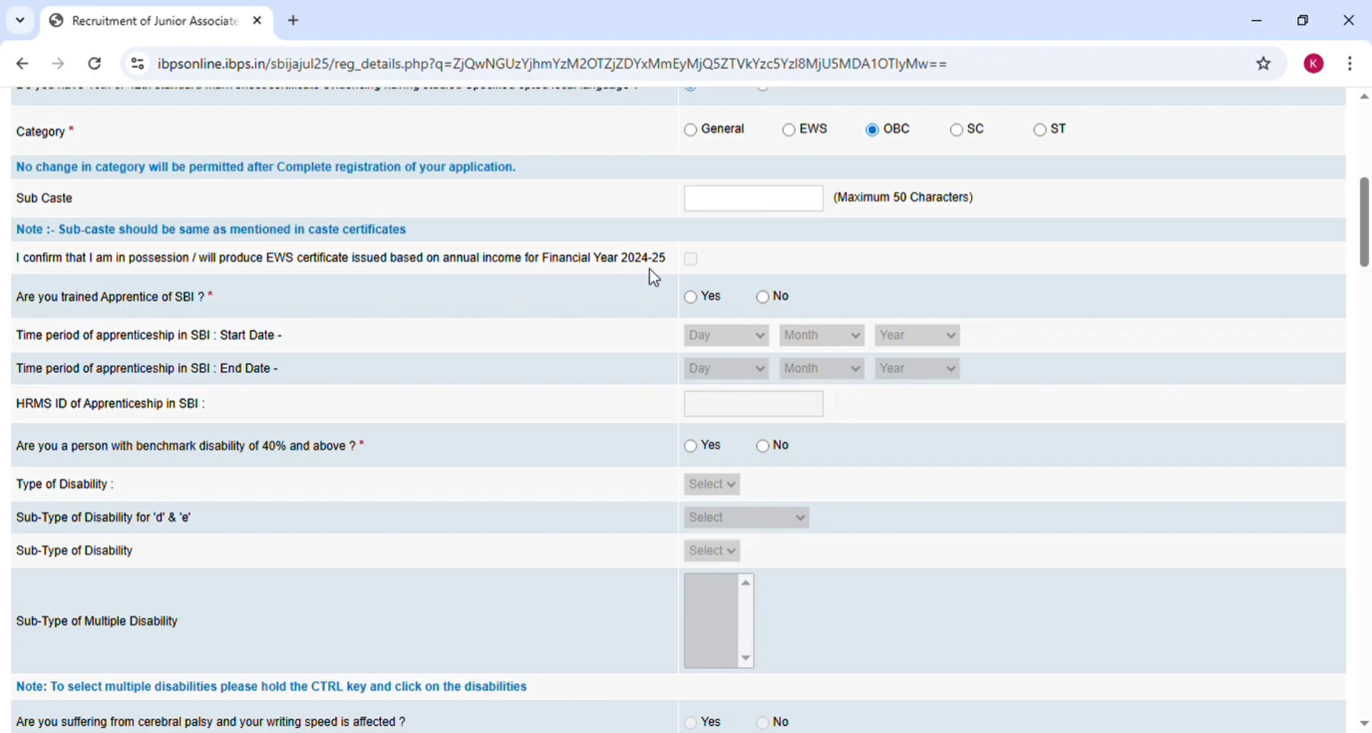
pyautogui.click(691, 298)
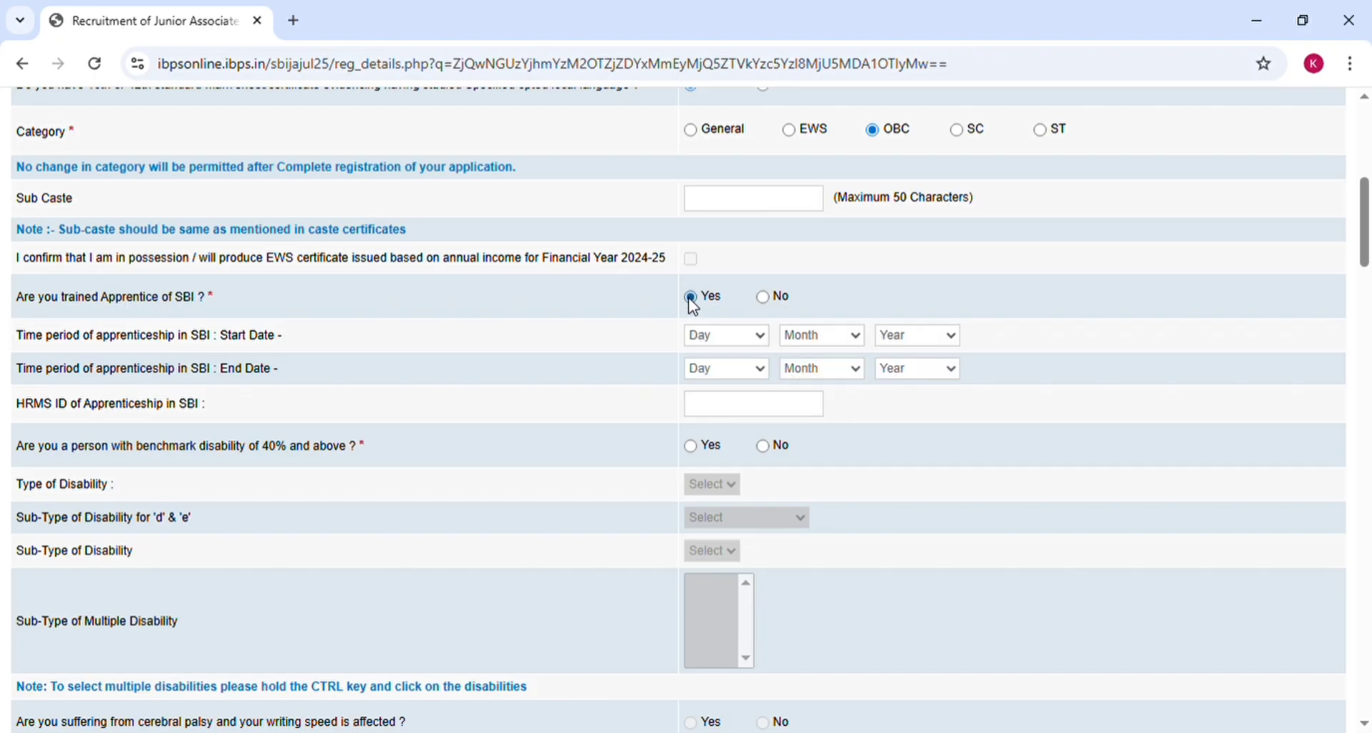
pyautogui.click(763, 298)
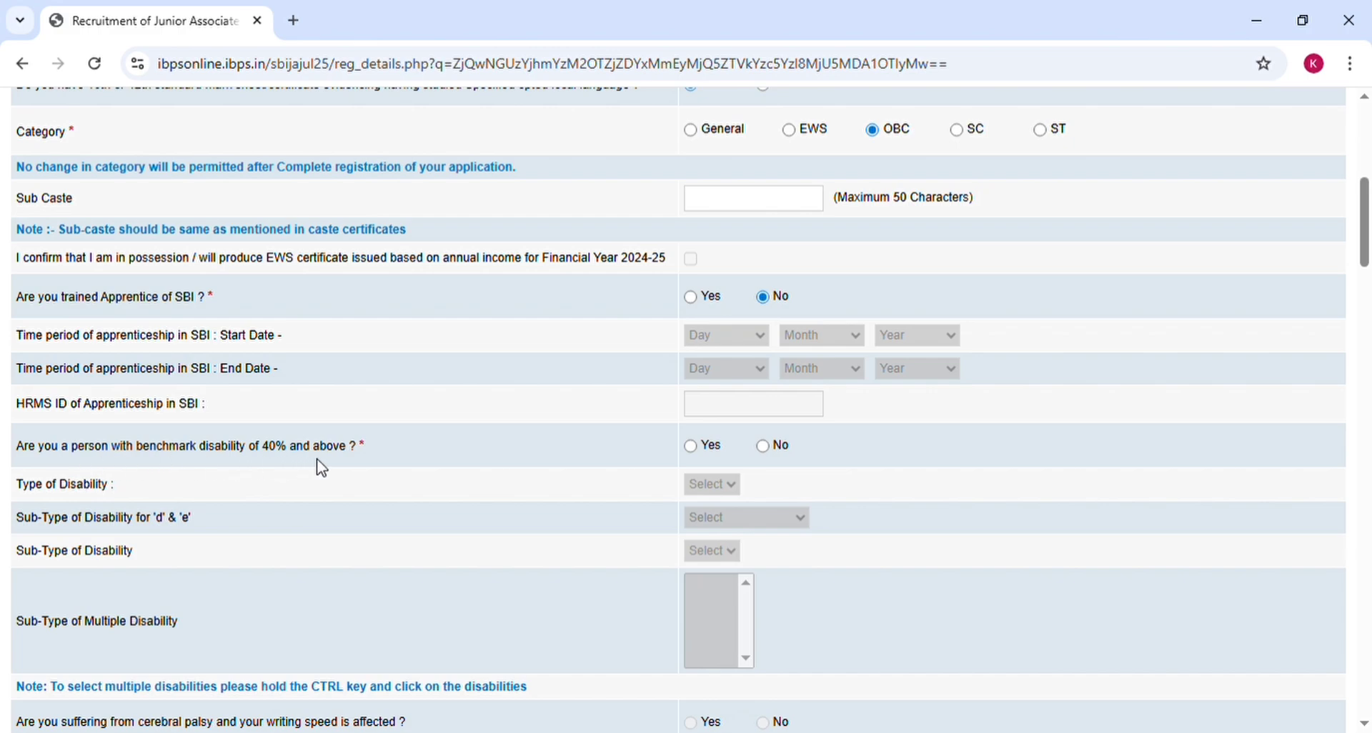
pyautogui.click(692, 447)
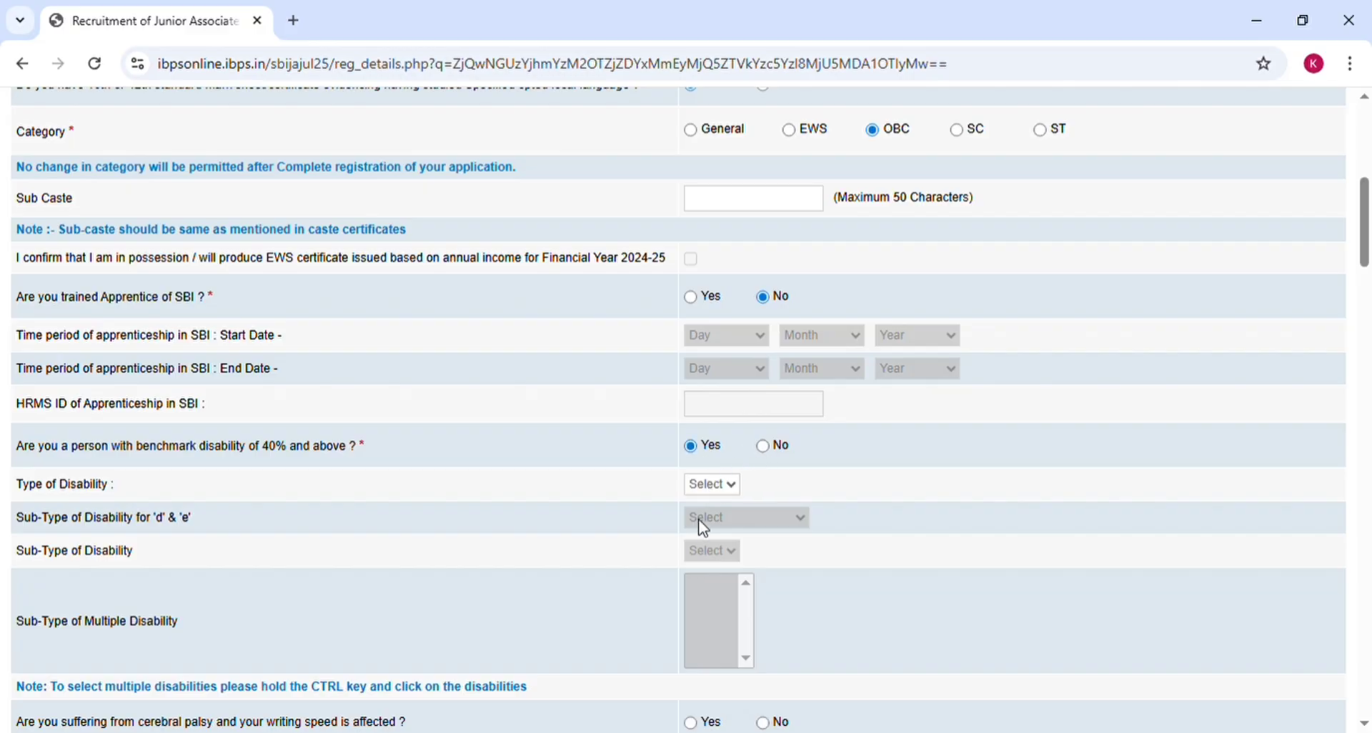
pyautogui.click(763, 446)
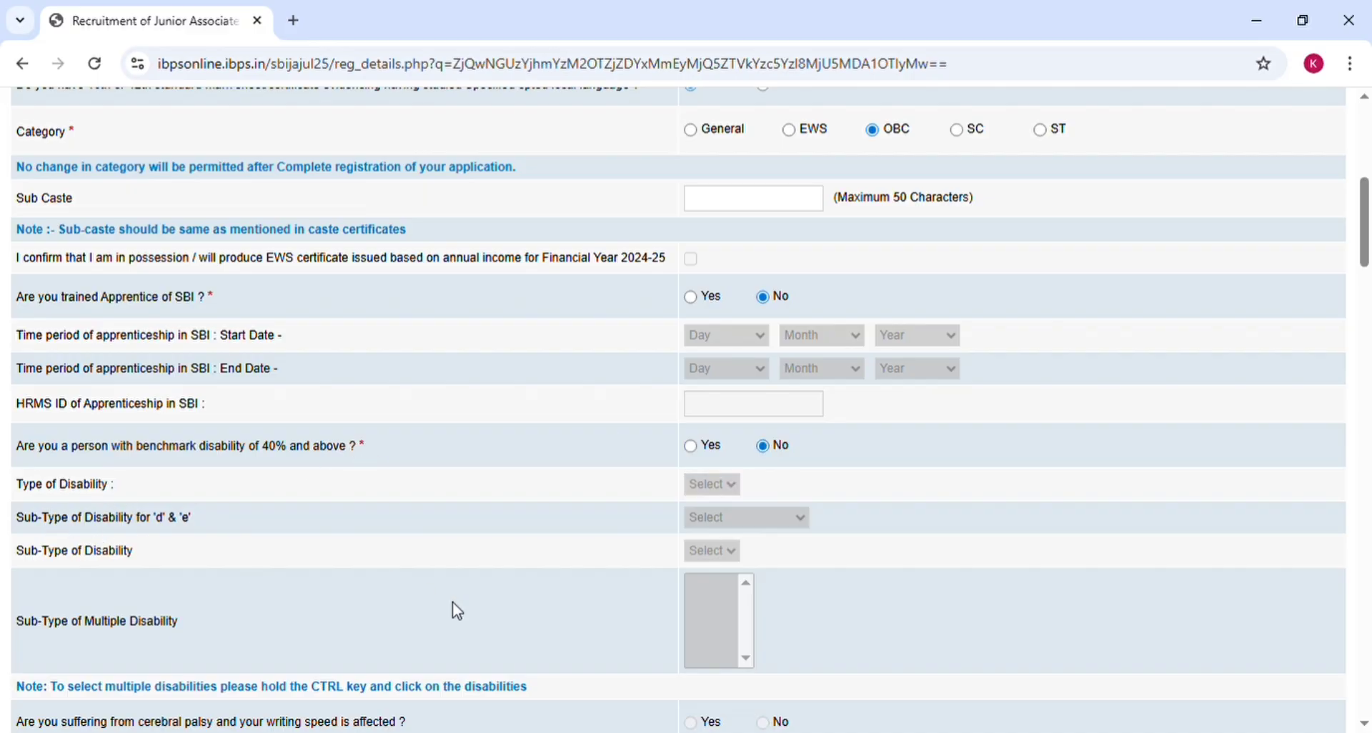
pyautogui.press('Left')
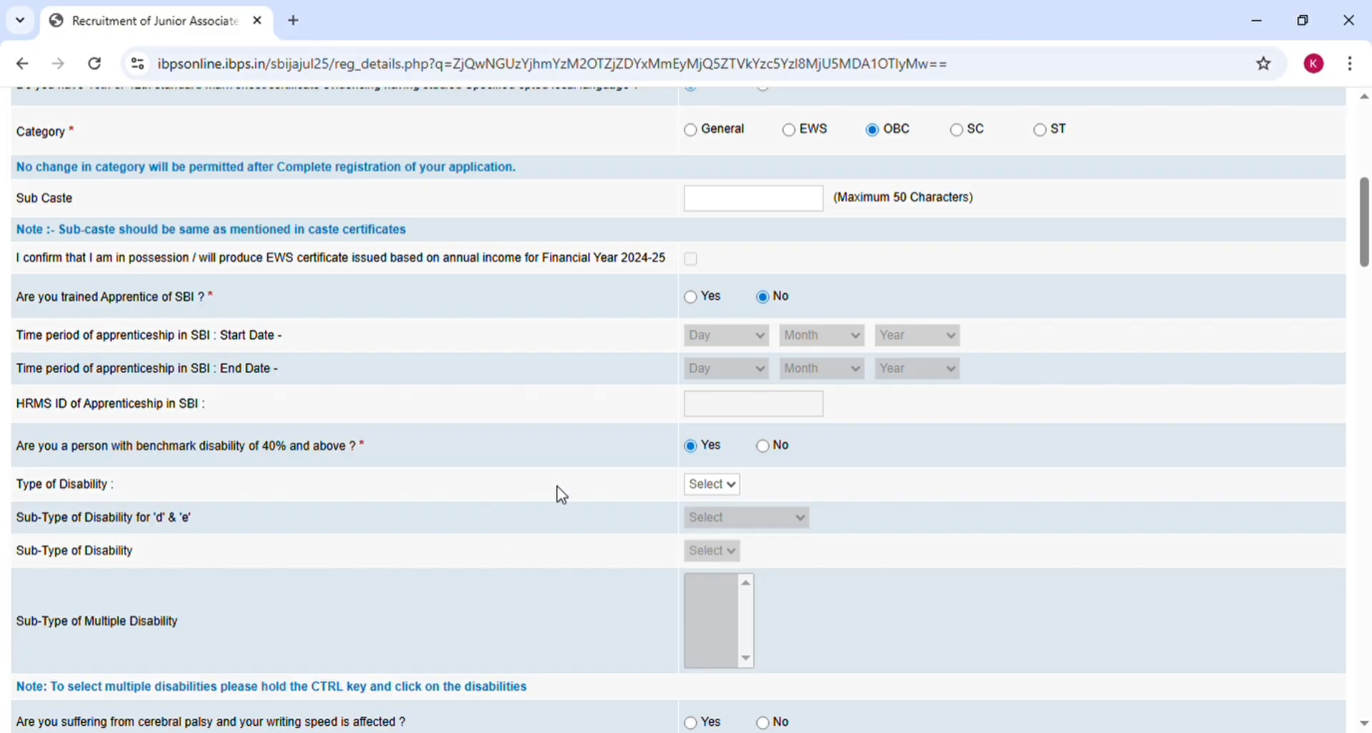
pyautogui.press('Right')
pyautogui.scroll(-5, 192, 418)
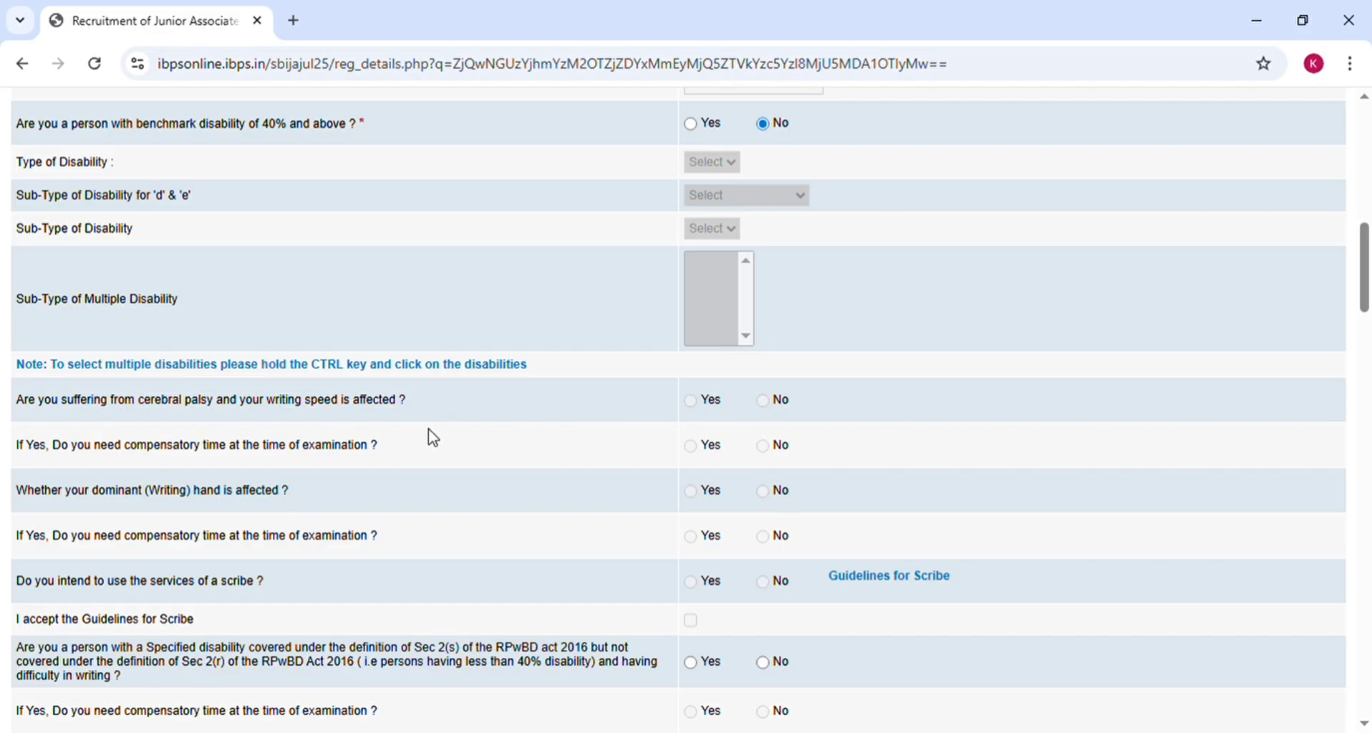
# Step: Answer No to the specified-disability question and set religion to Hindu
pyautogui.scroll(-3, 594, 616)
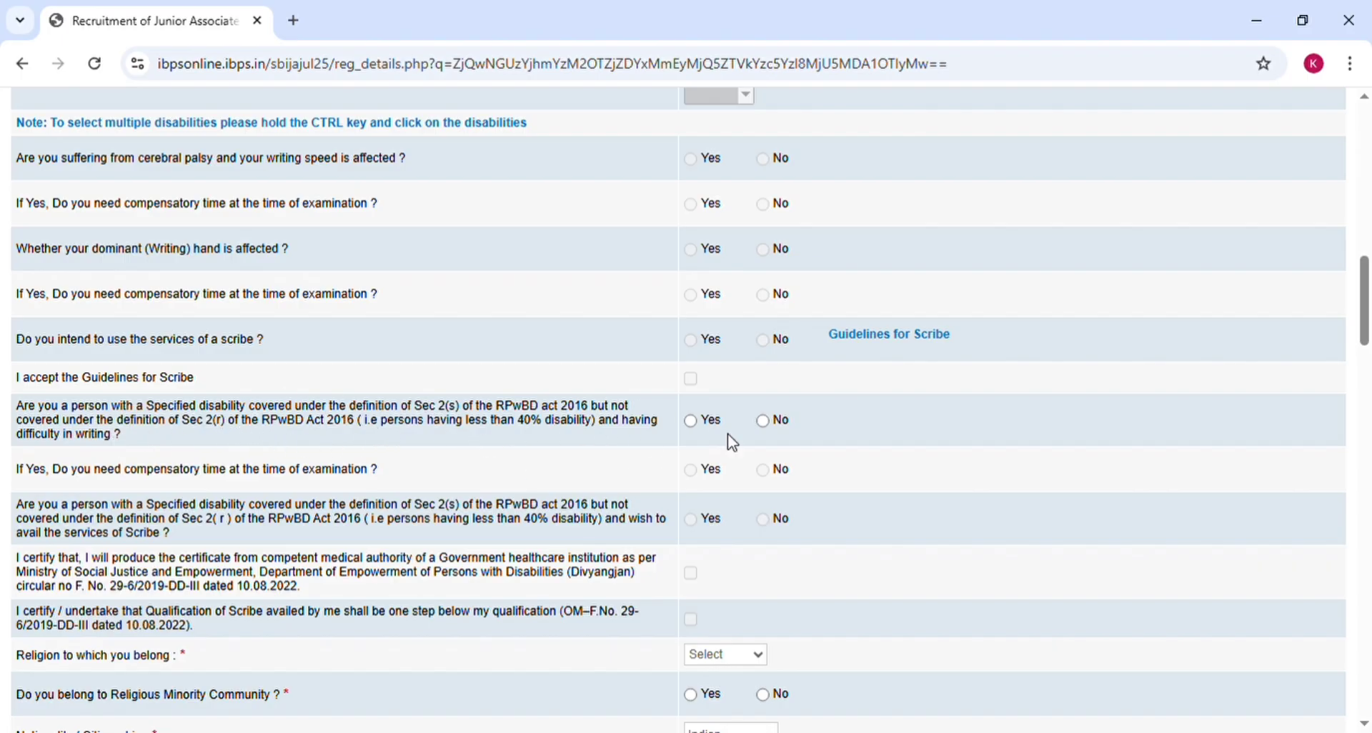
pyautogui.click(690, 422)
pyautogui.click(766, 423)
pyautogui.scroll(-3, 653, 618)
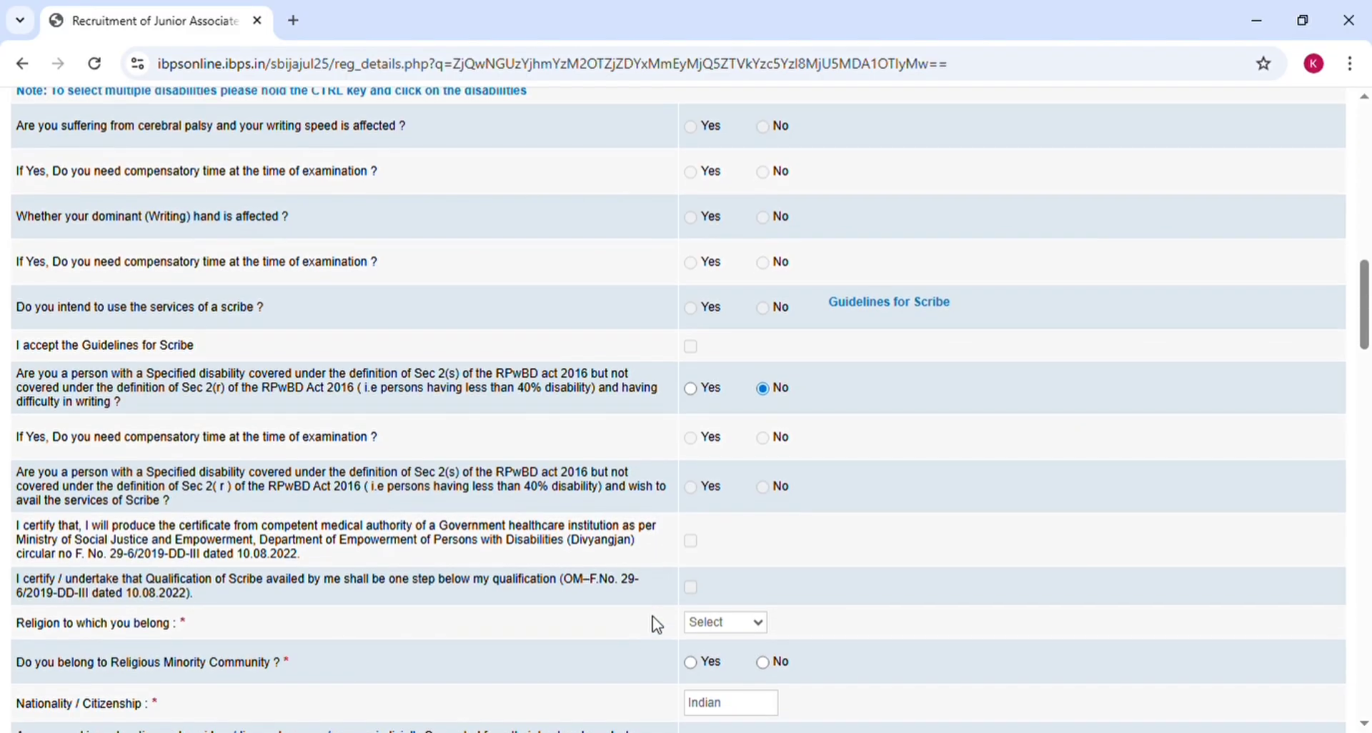
pyautogui.scroll(-1, 653, 616)
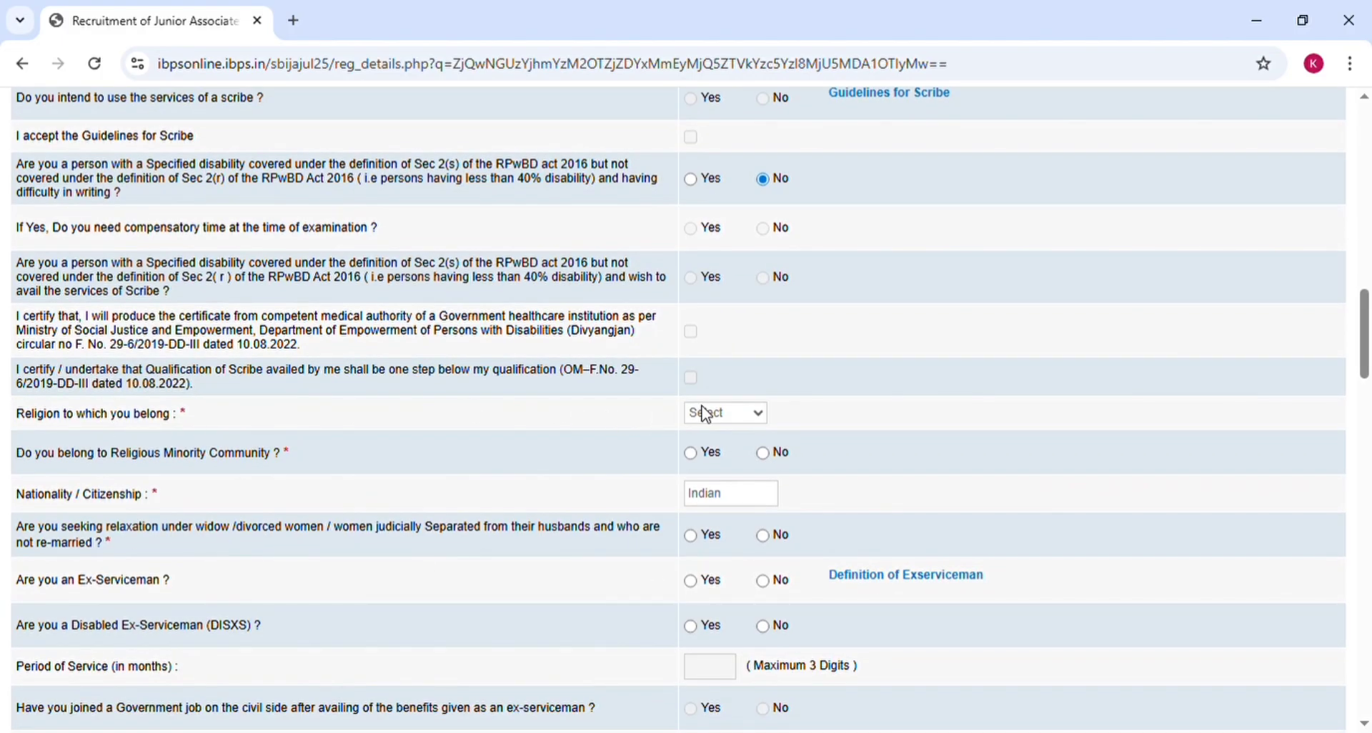
pyautogui.click(705, 515)
# Step: Mark religious minority as No and widow relaxation as Yes
pyautogui.click(763, 455)
pyautogui.click(692, 453)
pyautogui.click(773, 457)
pyautogui.click(764, 535)
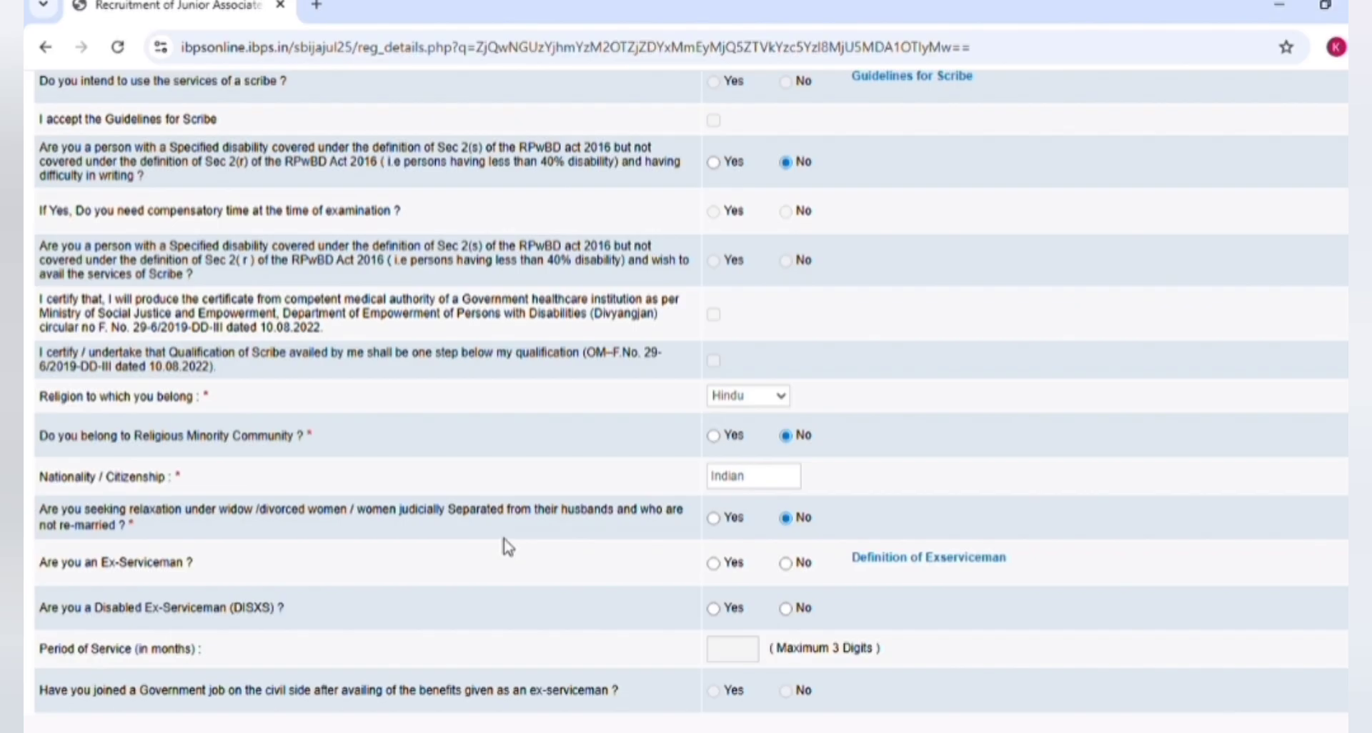
pyautogui.press('Left')
pyautogui.press('Right')
pyautogui.press('Left')
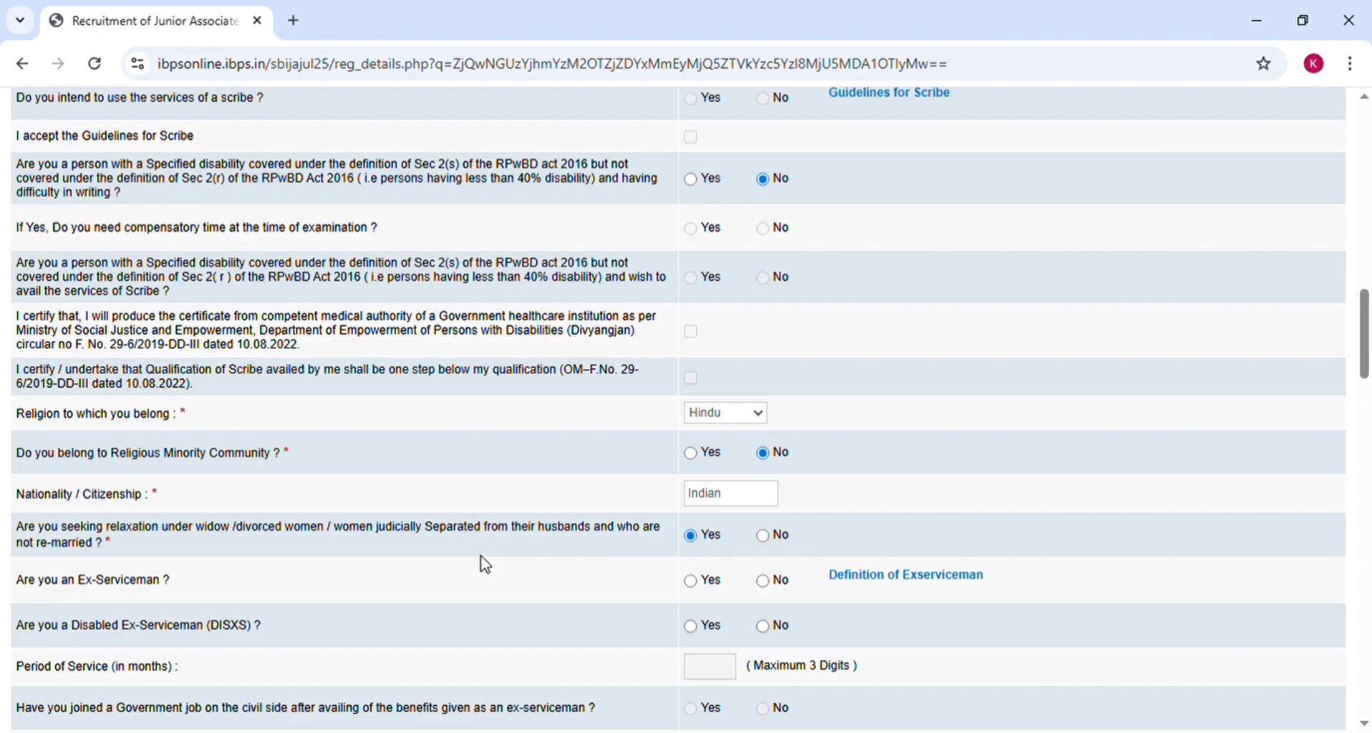
# Step: Answer No to the ex-serviceman, disabled ex-serviceman and DXS dependent questions
pyautogui.scroll(-3, 485, 564)
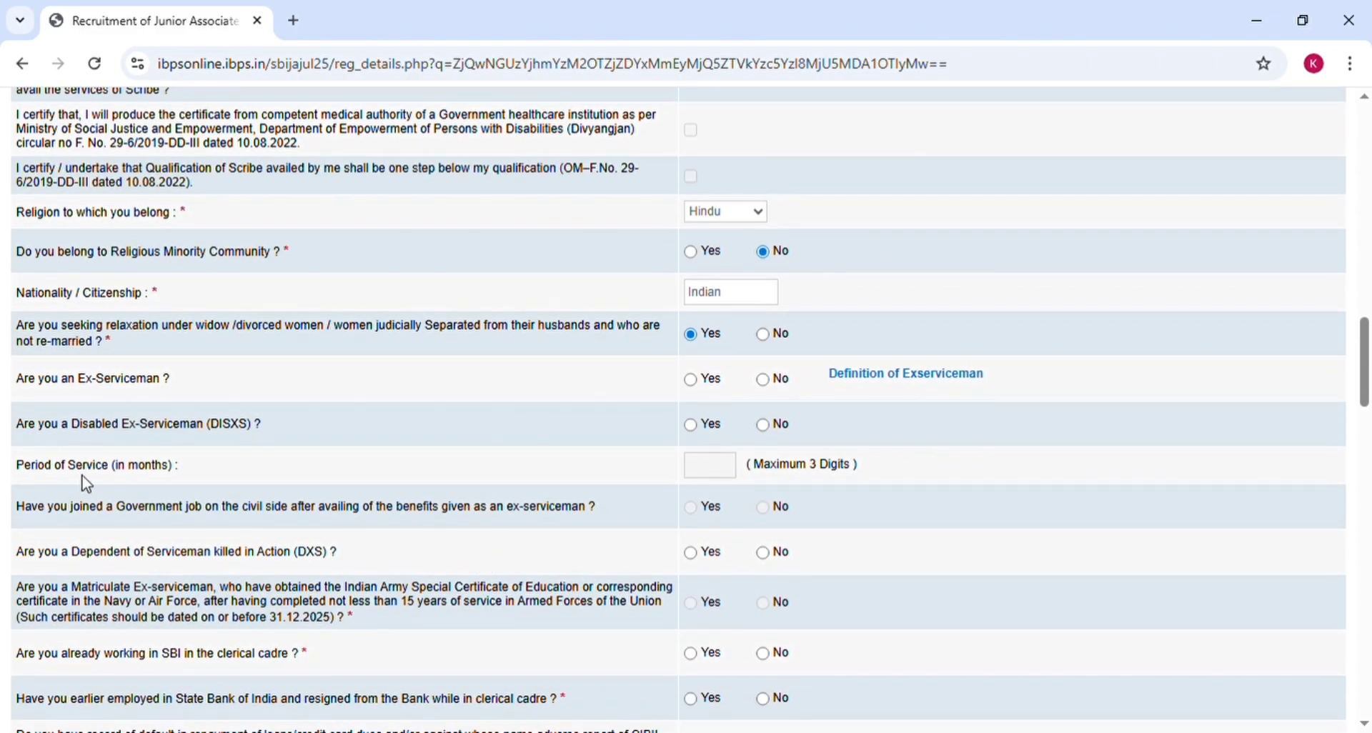
pyautogui.click(693, 381)
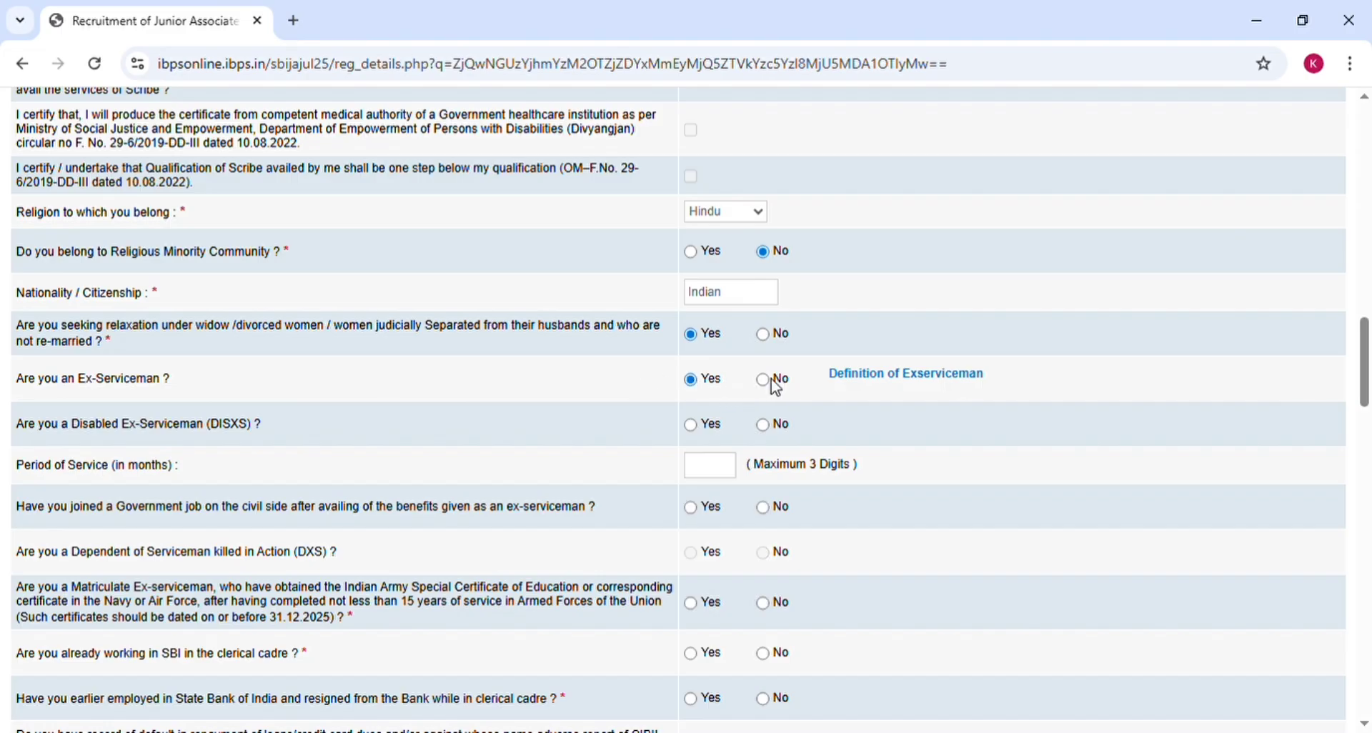
pyautogui.click(771, 382)
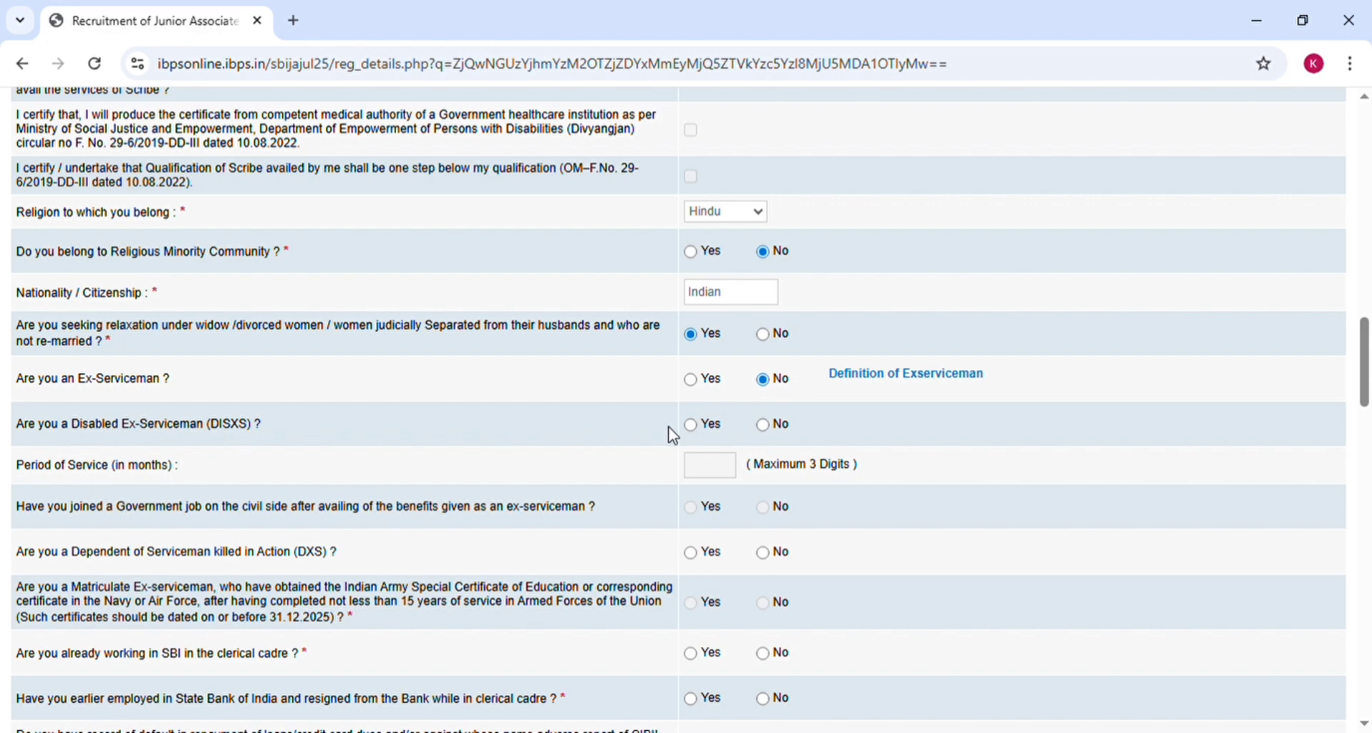
pyautogui.click(691, 427)
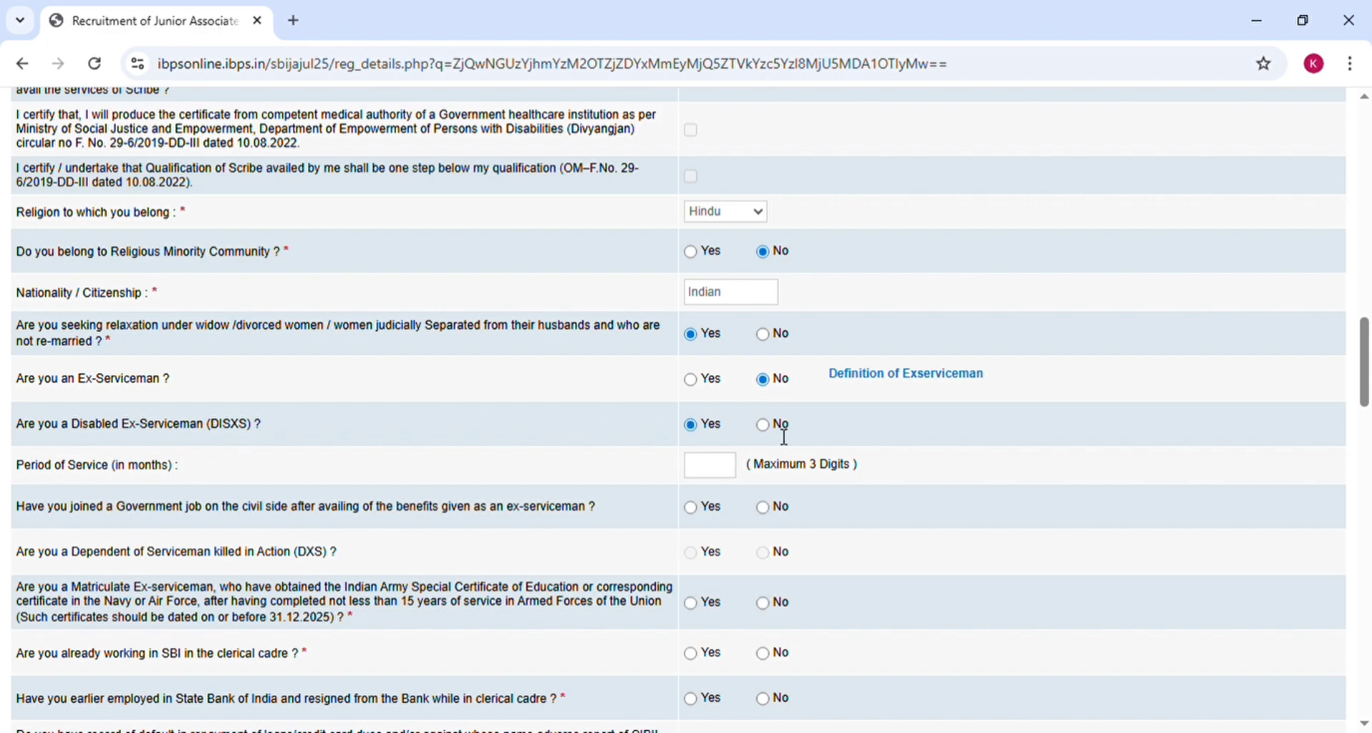
pyautogui.click(763, 425)
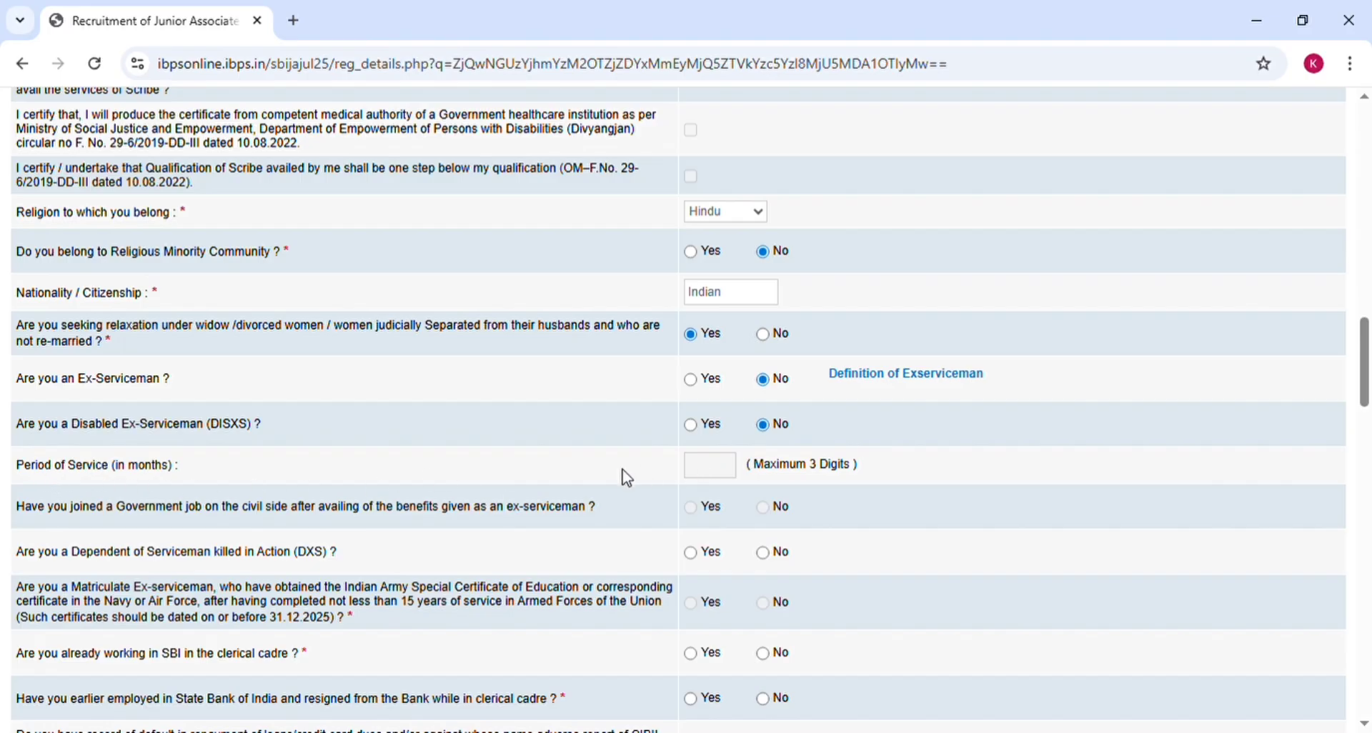
pyautogui.scroll(-3, 627, 477)
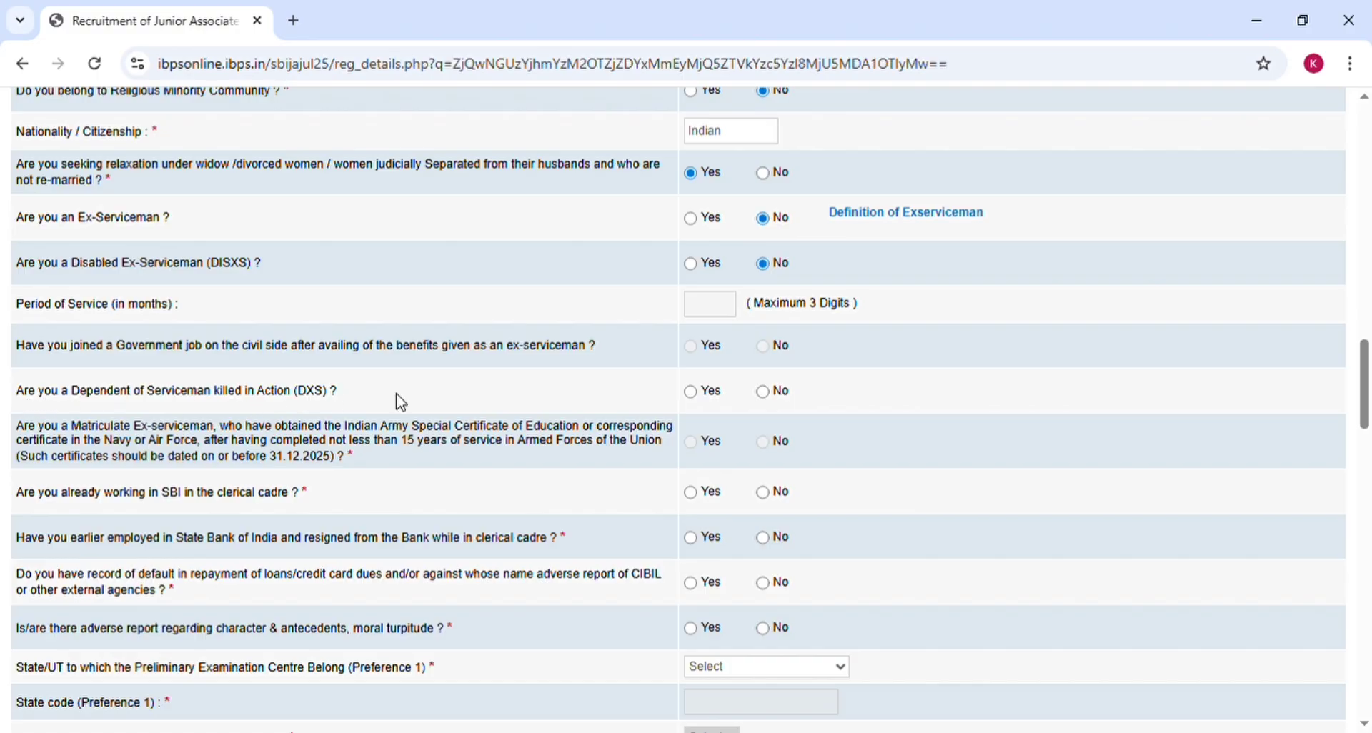
pyautogui.click(690, 392)
pyautogui.click(764, 395)
# Step: Answer No to working in SBI clerical cadre and to having resigned from SBI
pyautogui.click(764, 498)
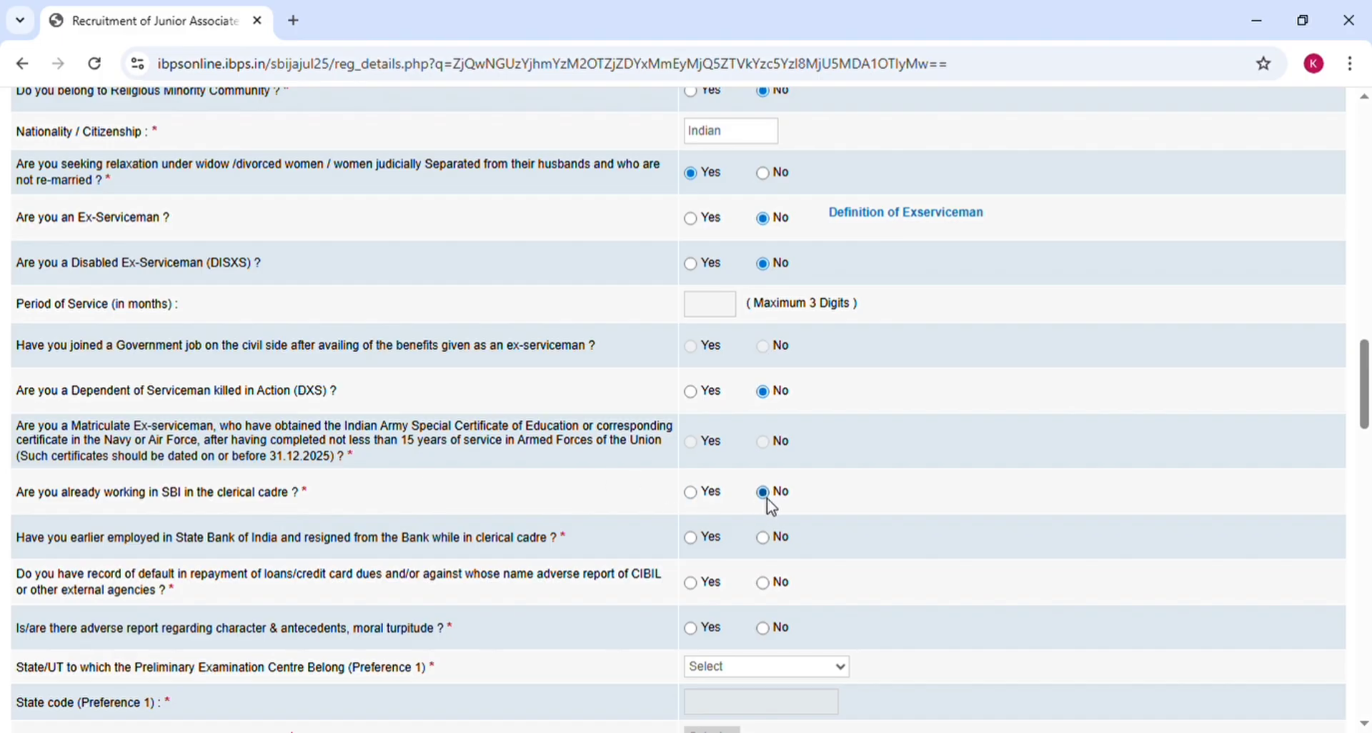
pyautogui.click(690, 493)
pyautogui.click(765, 538)
pyautogui.click(764, 494)
pyautogui.scroll(-3, 629, 595)
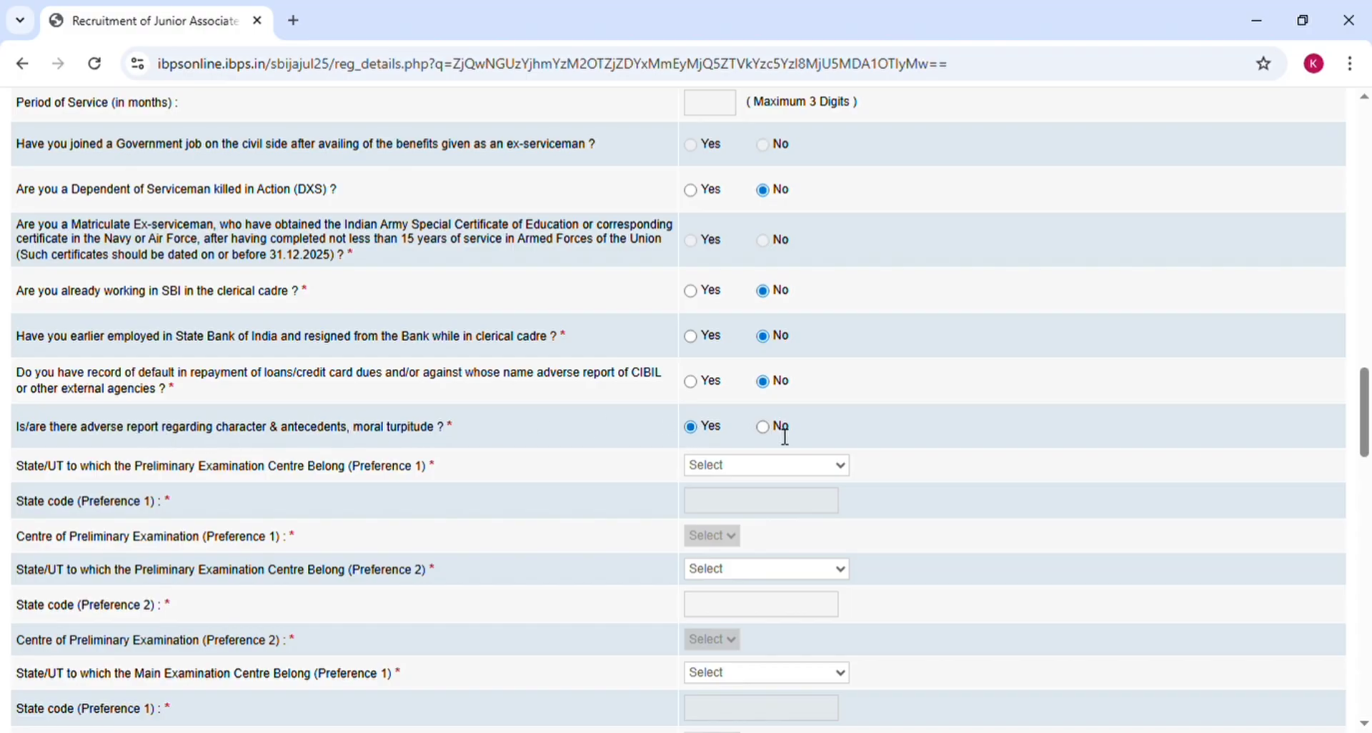
# Step: Mark the adverse report as No and set both preliminary centre preferences to Bihar, Purnea
pyautogui.click(762, 428)
pyautogui.click(698, 469)
pyautogui.click(720, 166)
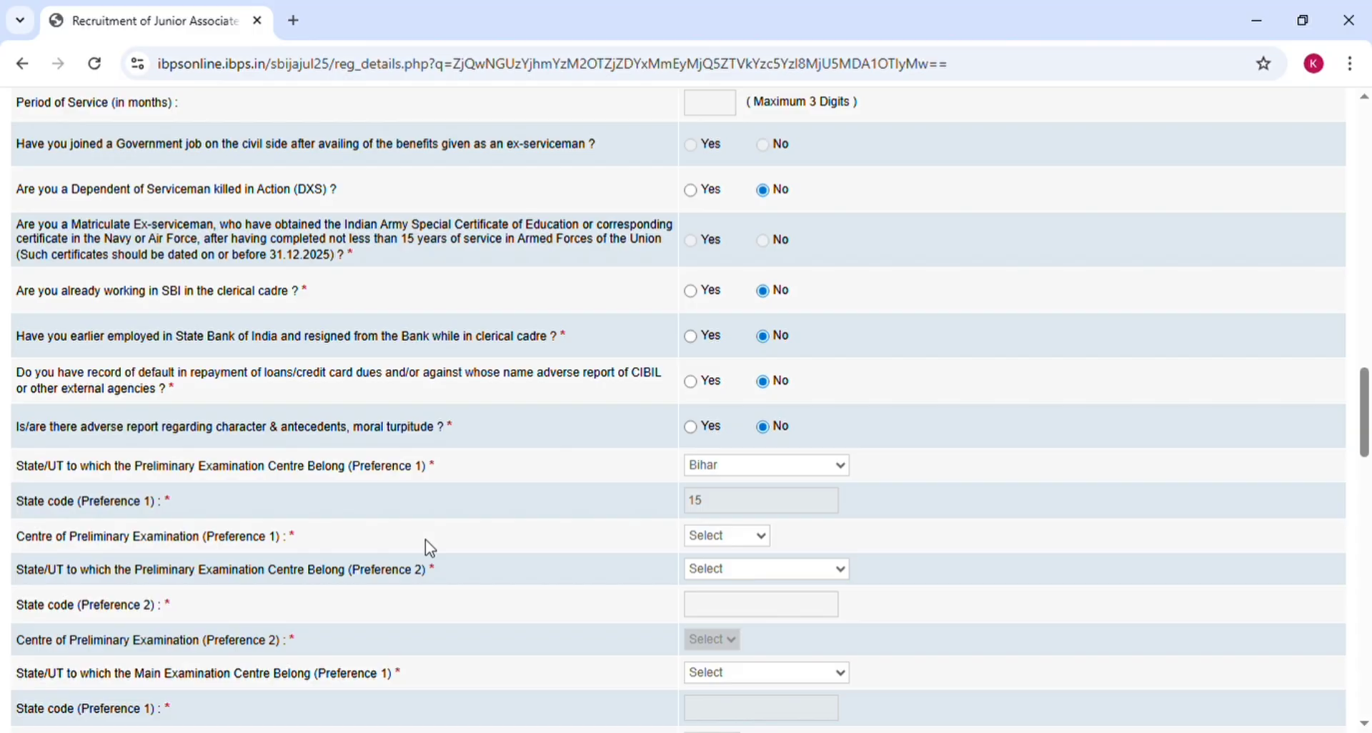
pyautogui.click(697, 538)
pyautogui.click(700, 203)
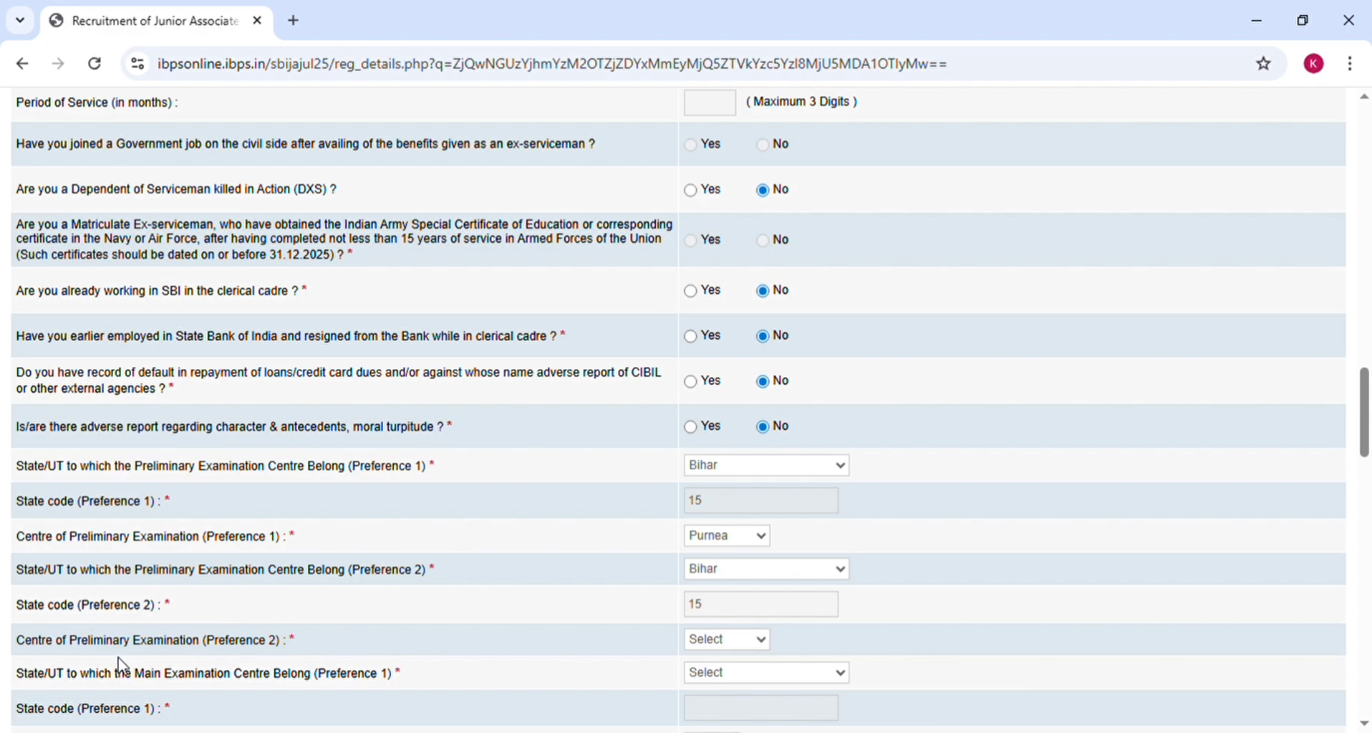
pyautogui.click(706, 609)
# Step: Set the main exam preferences in Bihar: Purnea first, Bhagalpur second
pyautogui.scroll(-5, 565, 643)
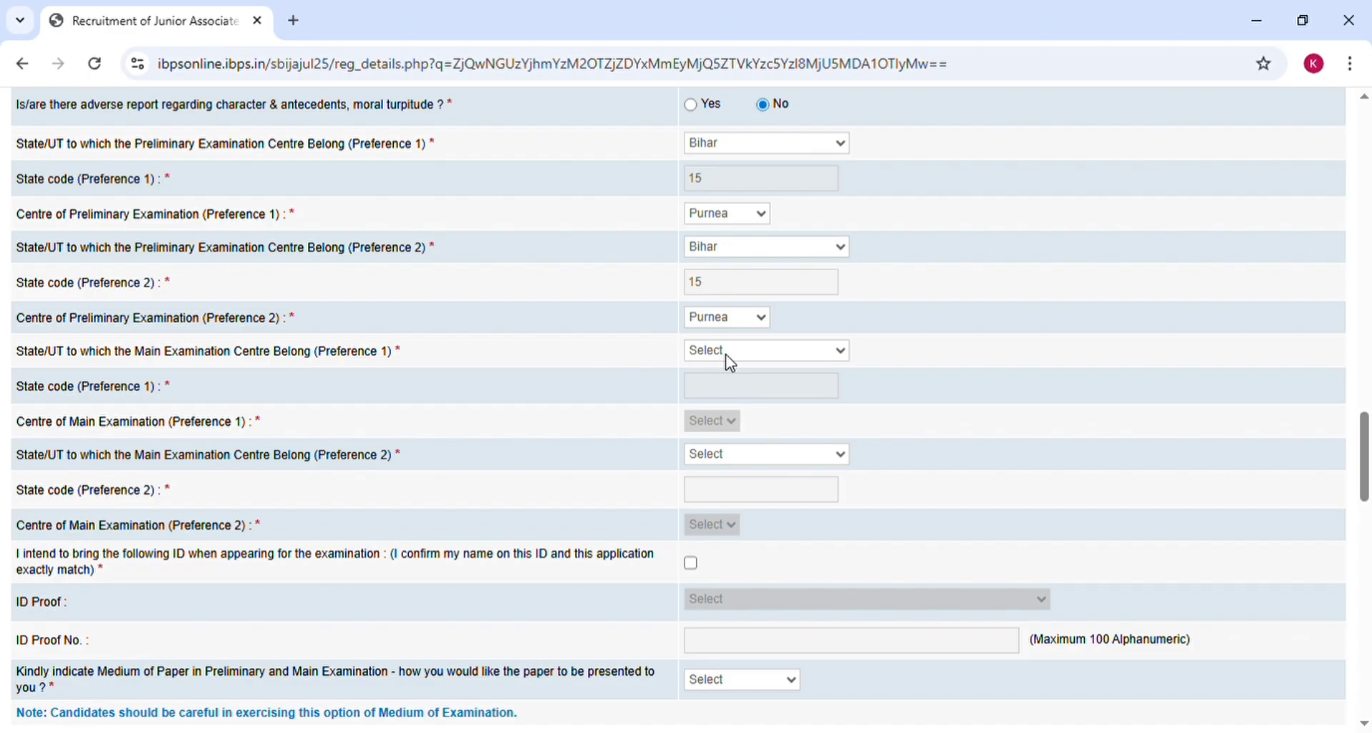
pyautogui.click(716, 497)
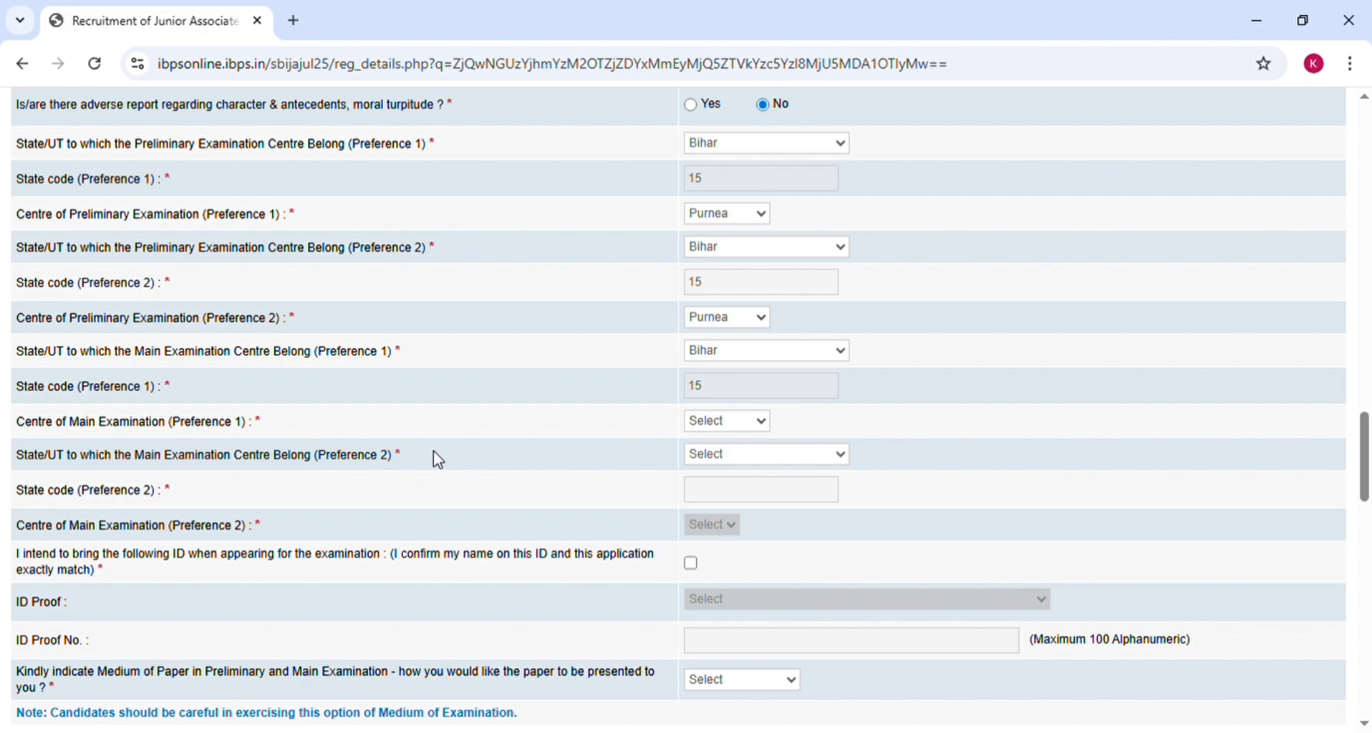
pyautogui.click(690, 421)
pyautogui.click(717, 123)
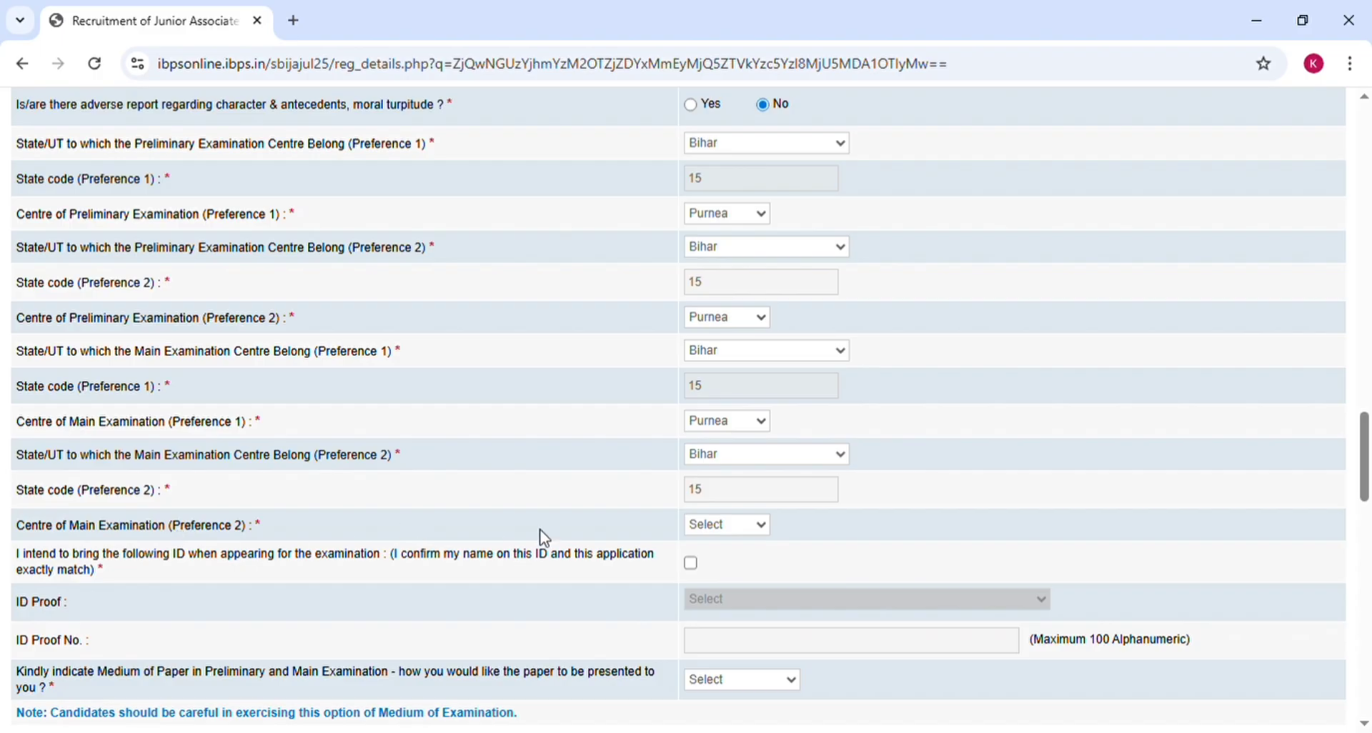
pyautogui.click(720, 534)
pyautogui.click(736, 599)
# Step: Tick the ID declaration, choose Aadhar Card as ID proof, and set paper medium to English and Hindi
pyautogui.click(691, 565)
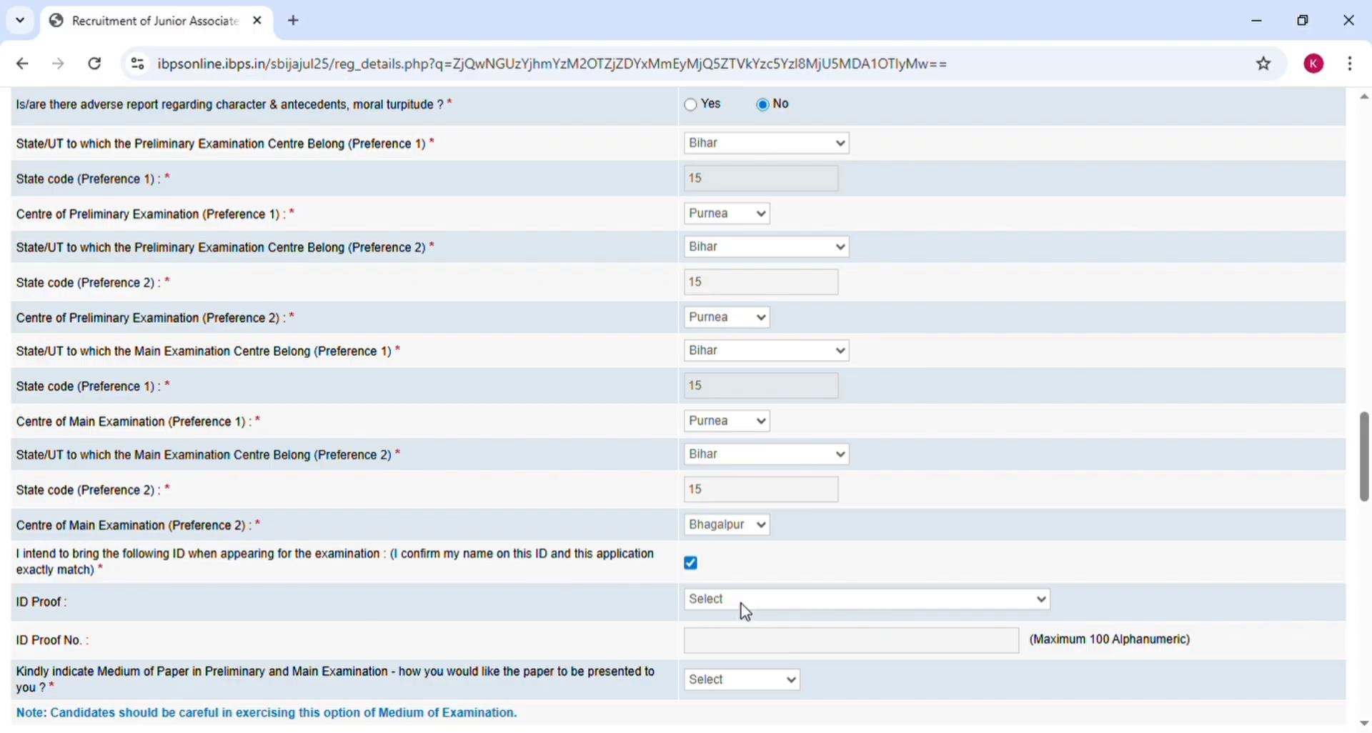
pyautogui.click(713, 424)
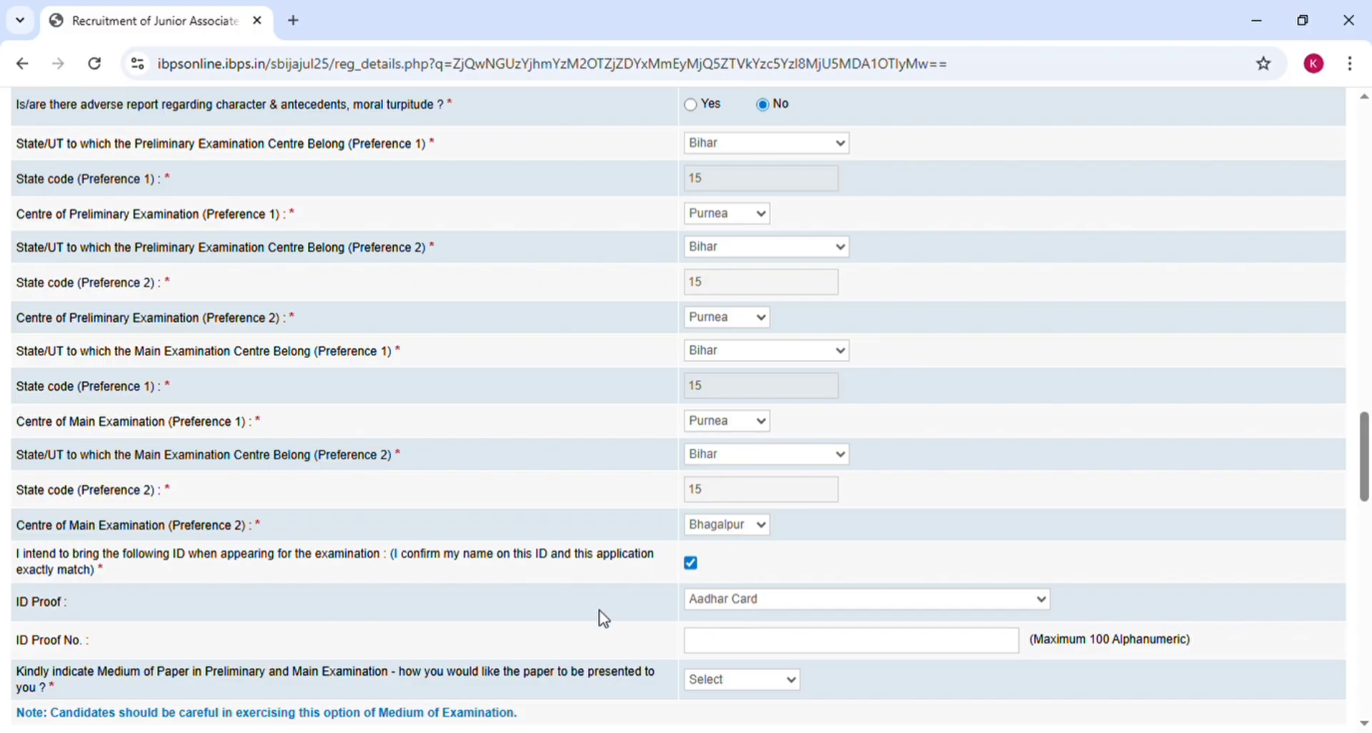
pyautogui.scroll(-2, 603, 619)
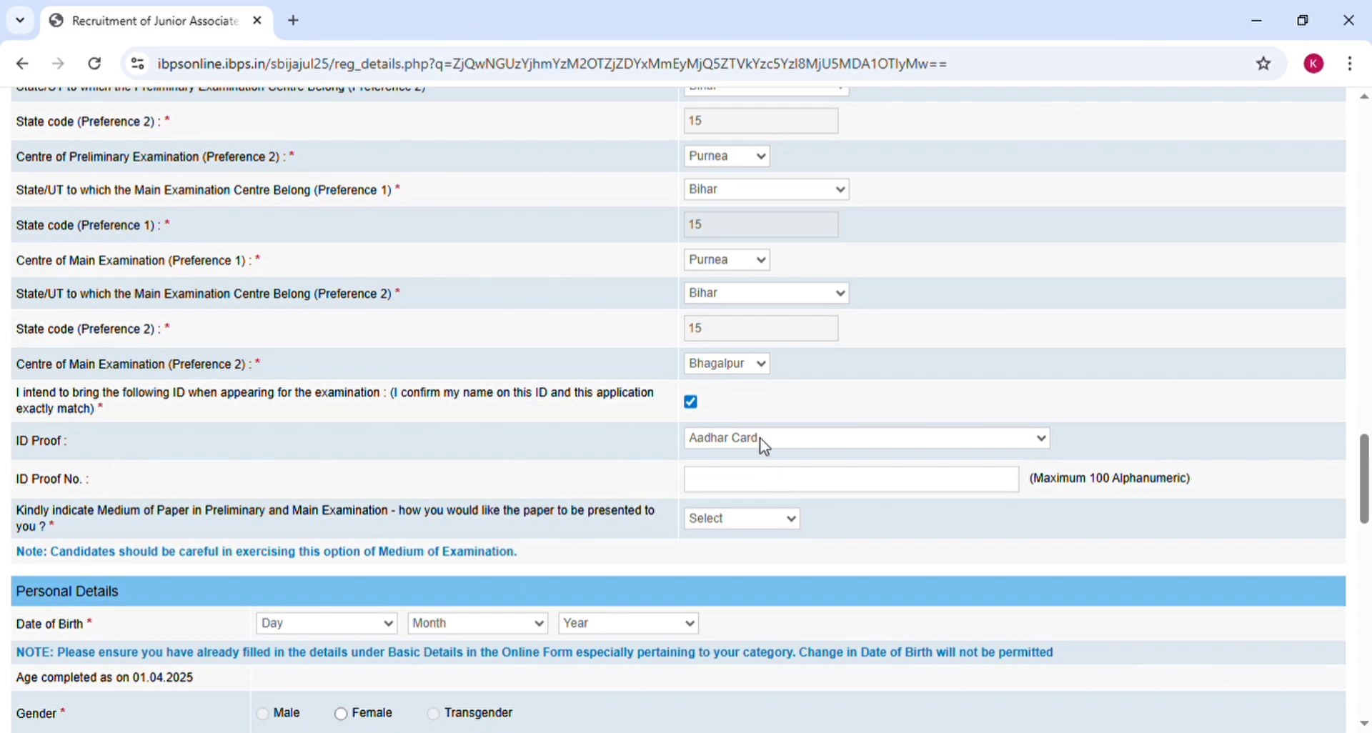
pyautogui.click(741, 555)
pyautogui.click(748, 517)
pyautogui.click(735, 577)
# Step: Set the date of birth to 01 January 2004 and gender to Female
pyautogui.scroll(-5, 674, 563)
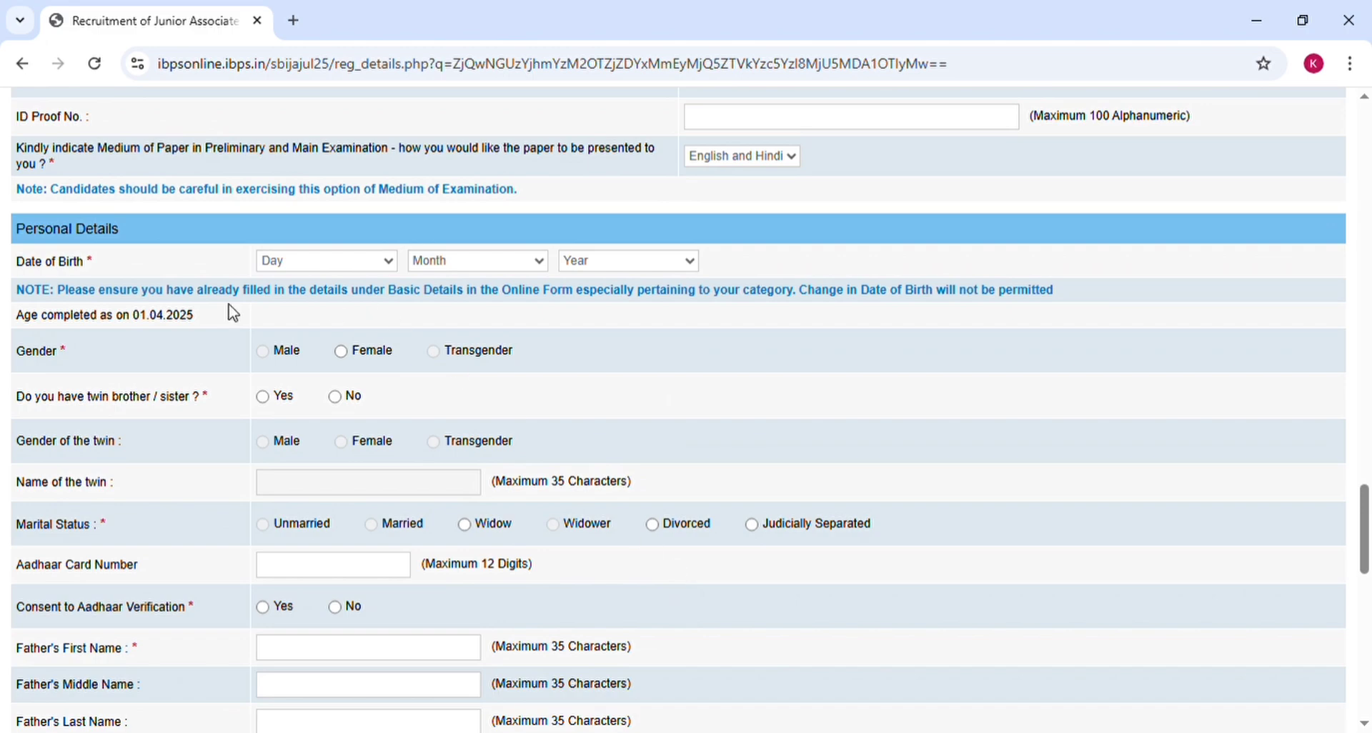
pyautogui.click(352, 266)
pyautogui.click(328, 315)
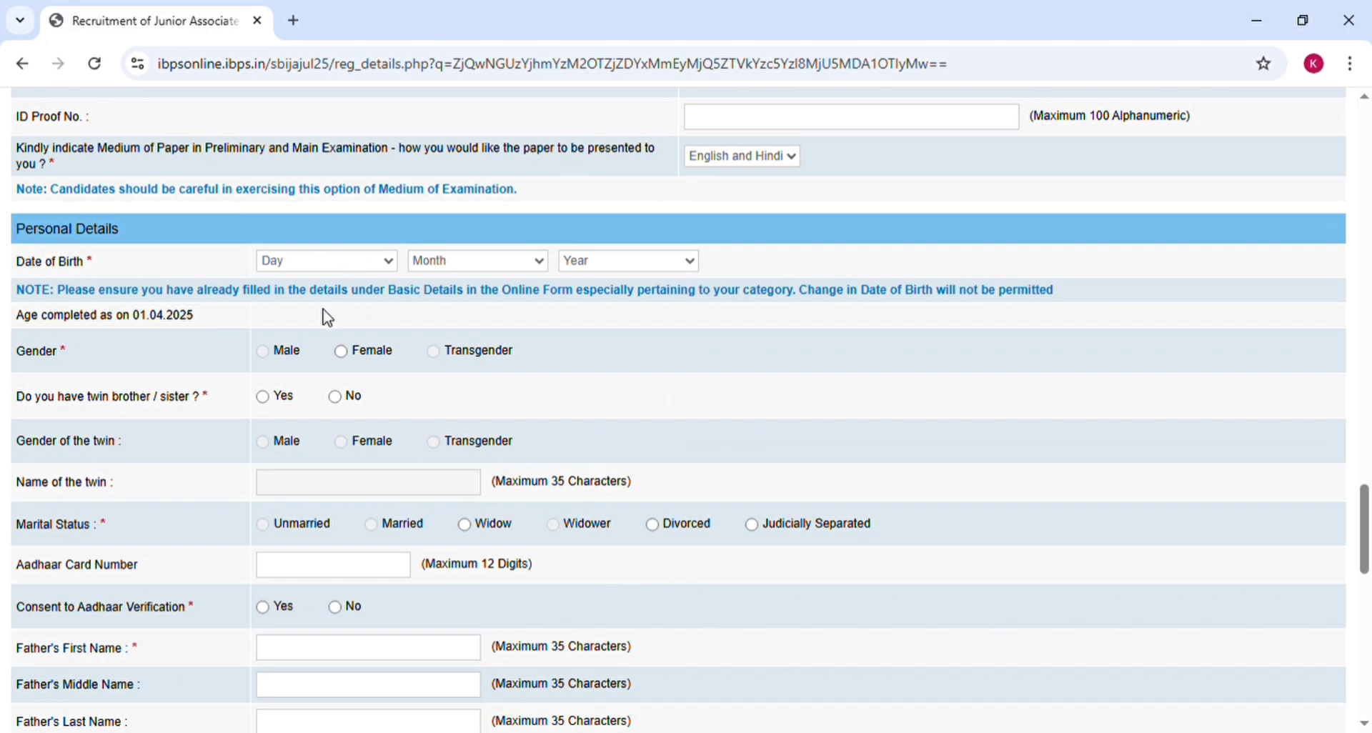
pyautogui.click(544, 269)
pyautogui.click(512, 301)
pyautogui.click(607, 318)
pyautogui.click(341, 352)
# Step: Answer Yes to having a twin and give consent to Aadhaar verification
pyautogui.scroll(-3, 214, 297)
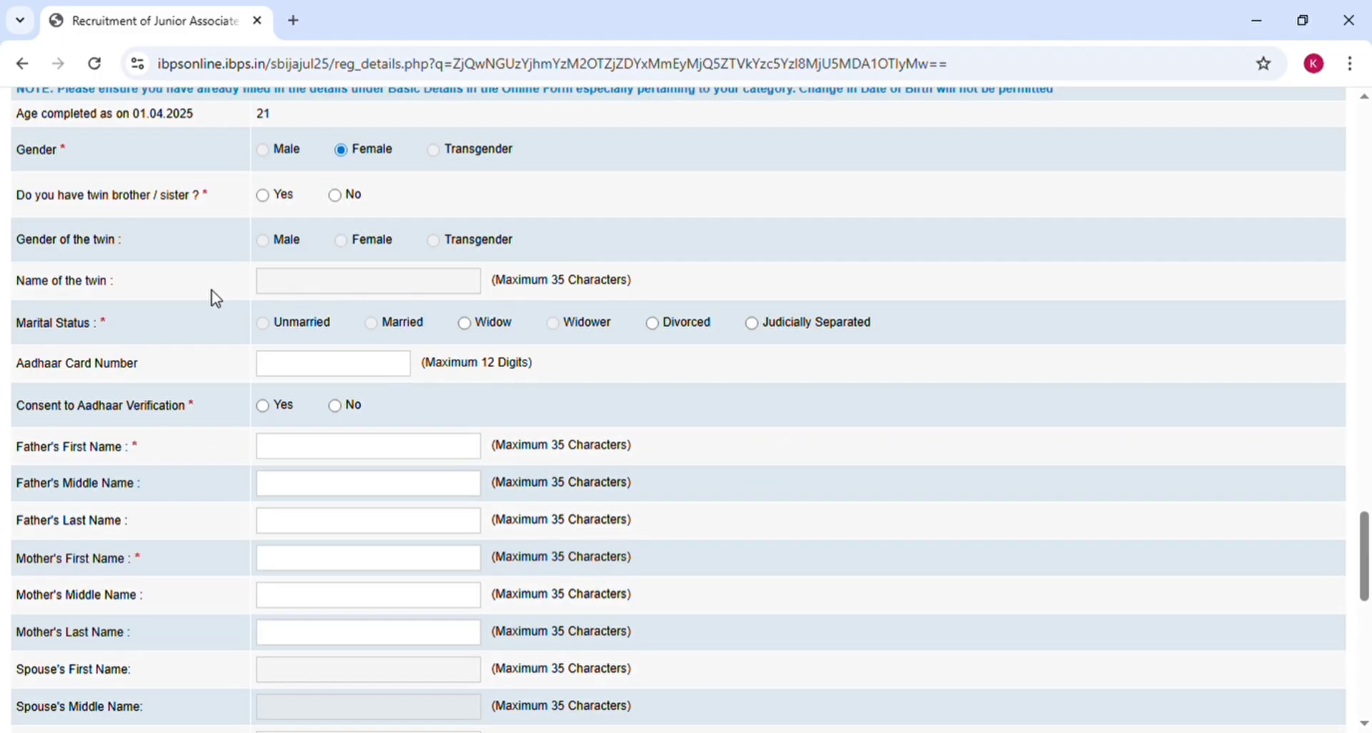
pyautogui.click(263, 200)
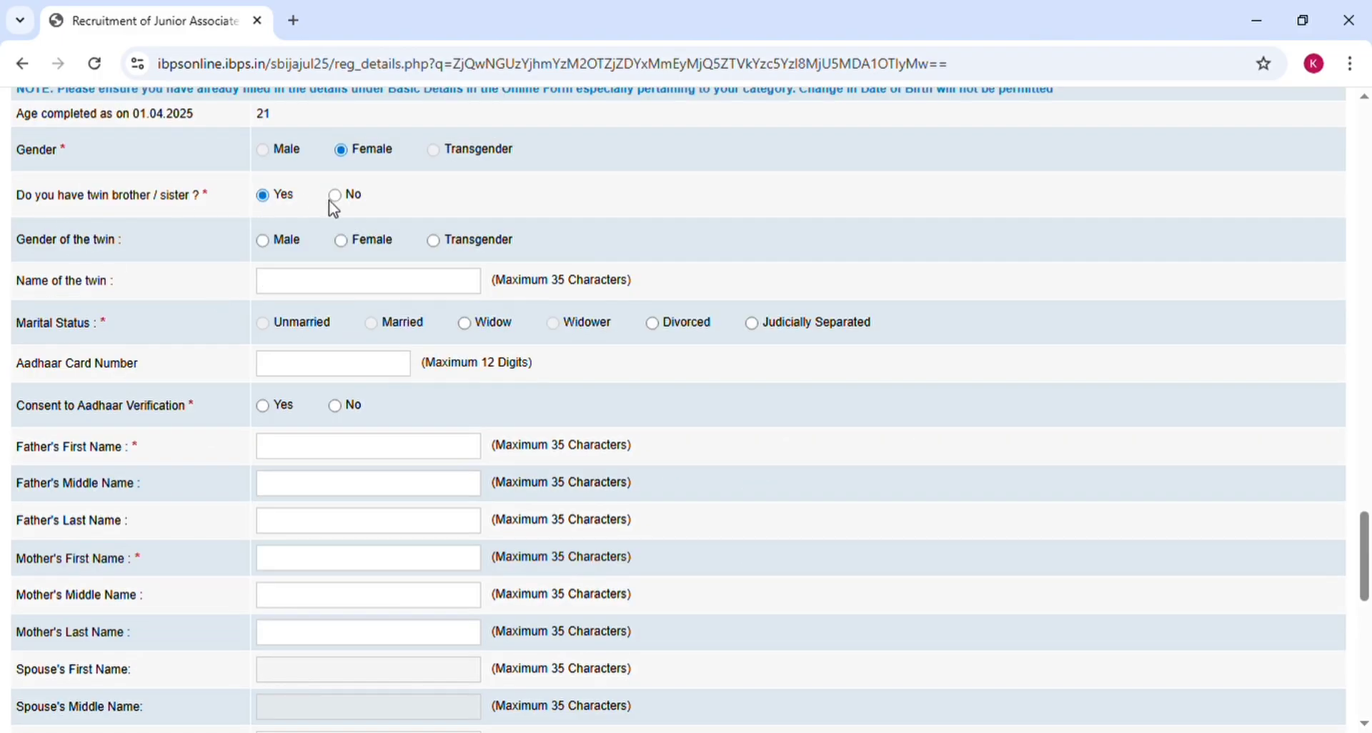
pyautogui.click(333, 196)
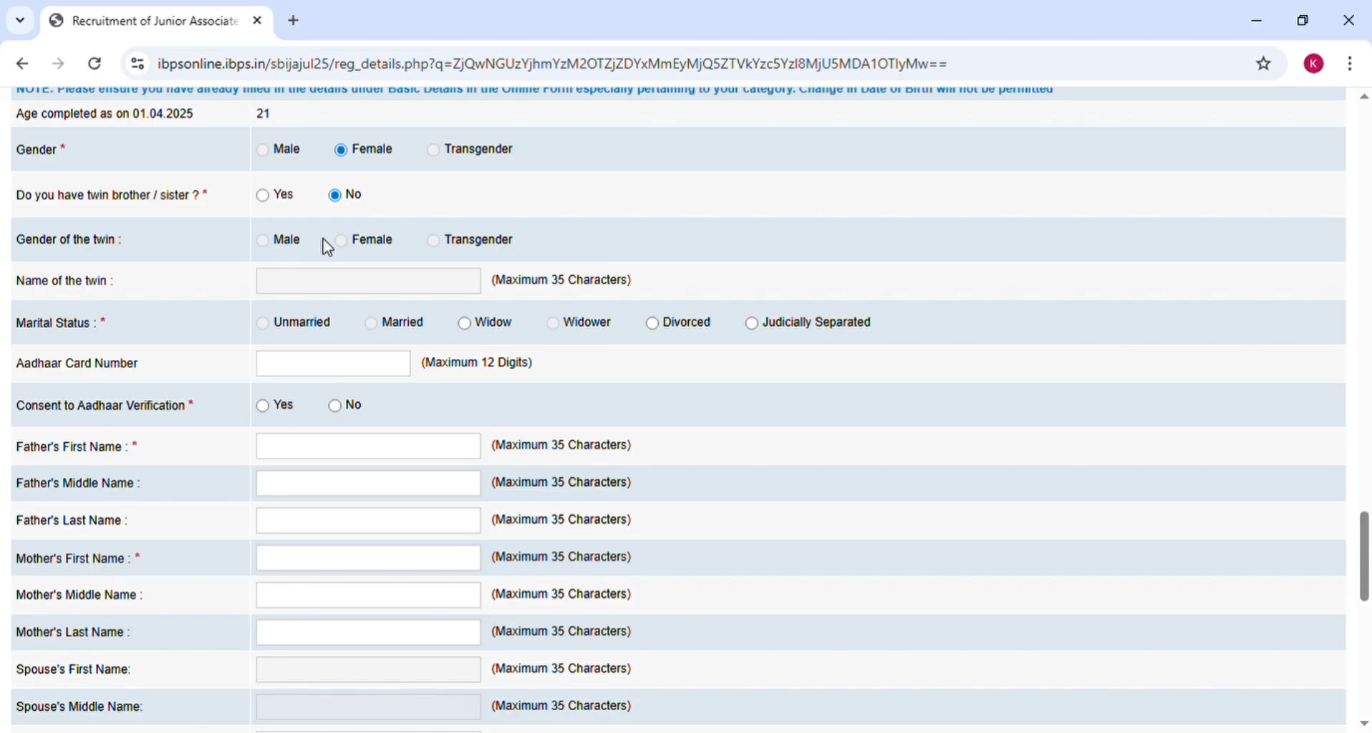
pyautogui.click(264, 198)
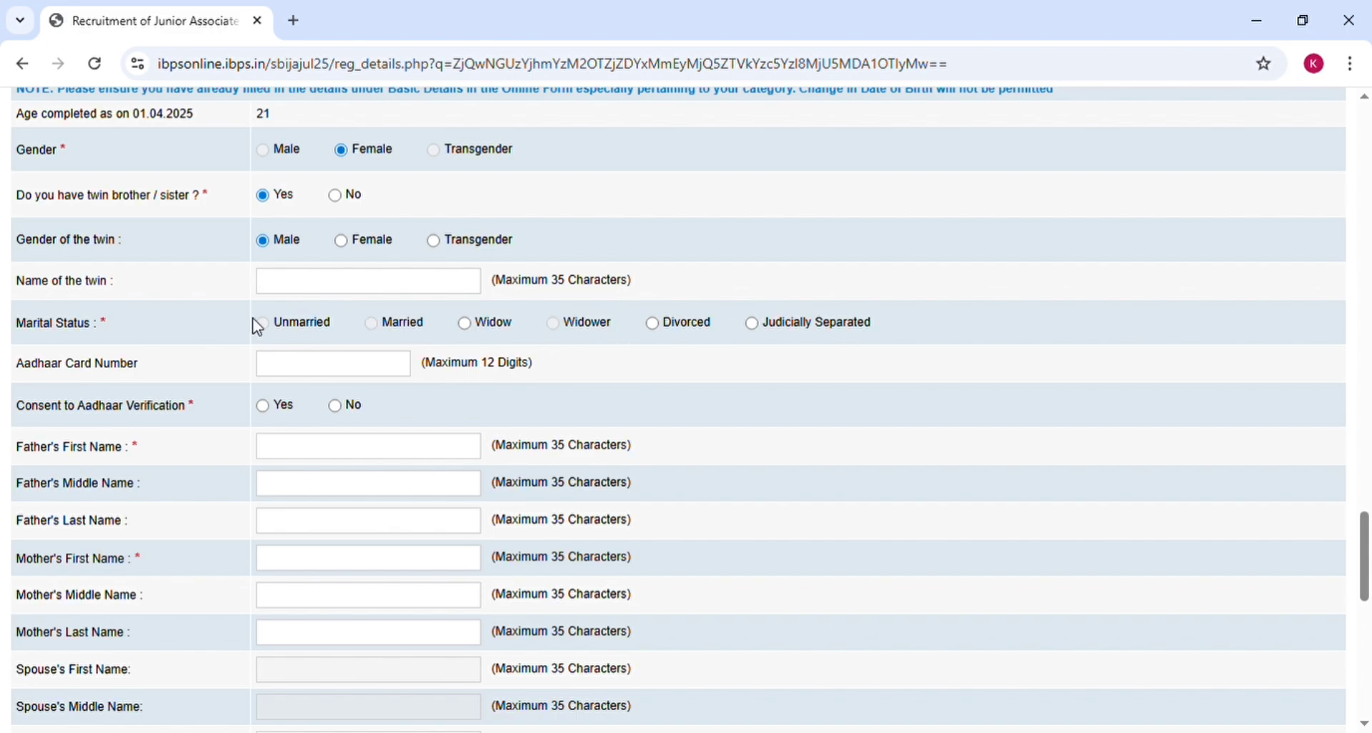
pyautogui.click(264, 407)
pyautogui.click(298, 531)
pyautogui.click(300, 565)
pyautogui.click(303, 598)
# Step: Set the correspondence state to BIHAR, copy it as permanent address, and invoice GST to Permanent Address
pyautogui.scroll(-3, 857, 634)
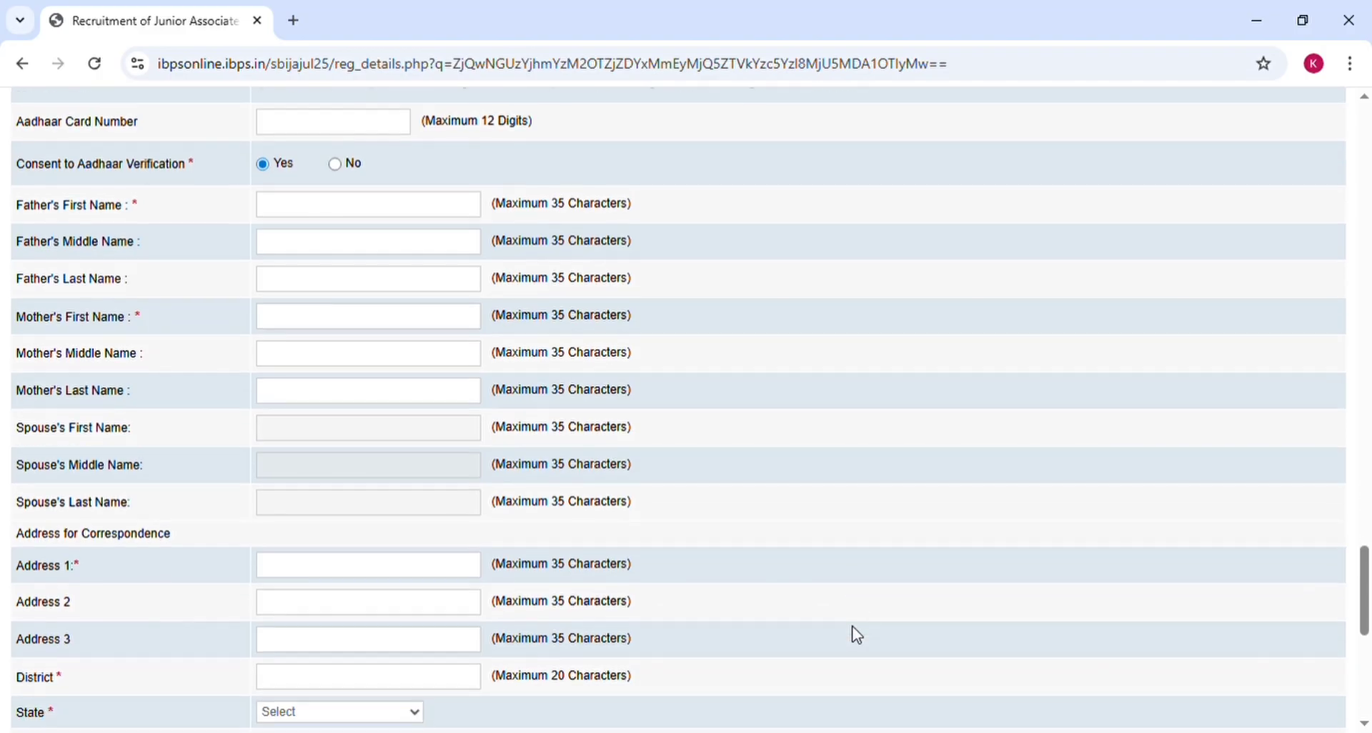
pyautogui.scroll(-1, 857, 634)
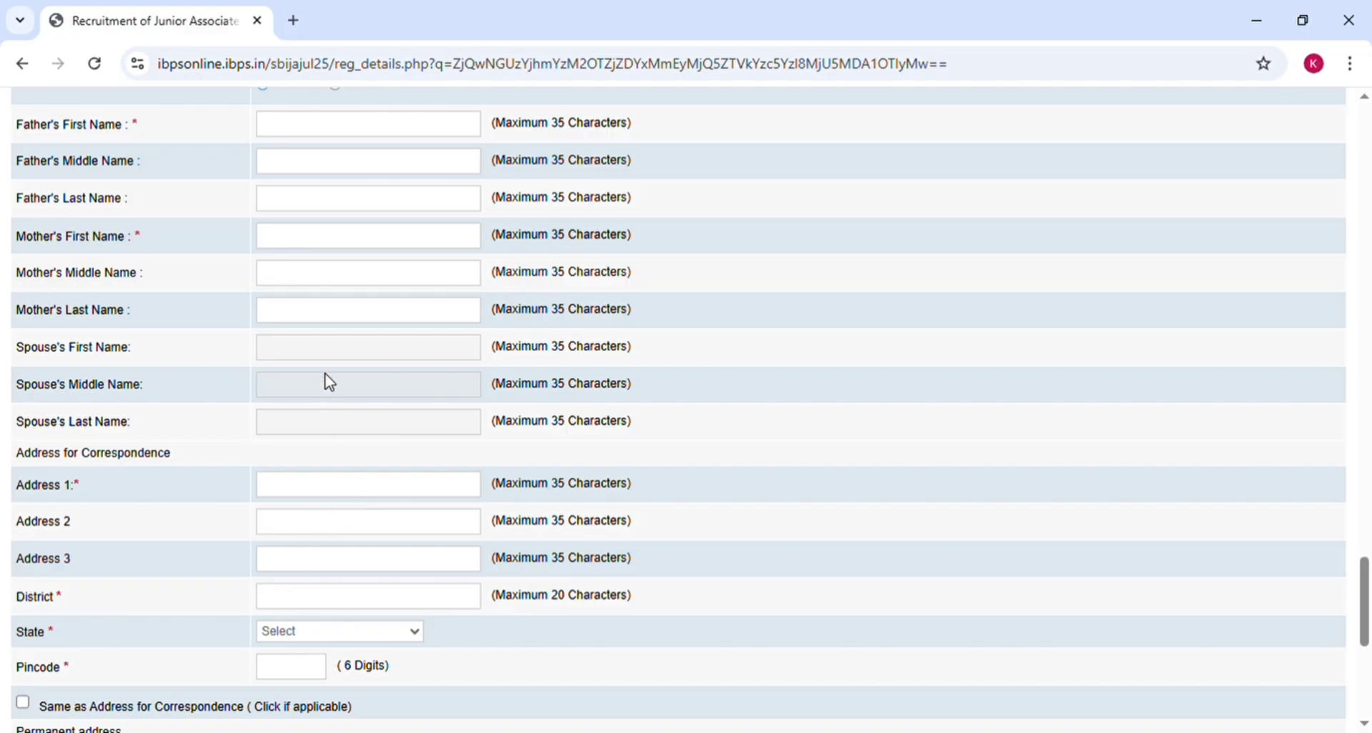
pyautogui.click(299, 262)
pyautogui.scroll(-5, 644, 652)
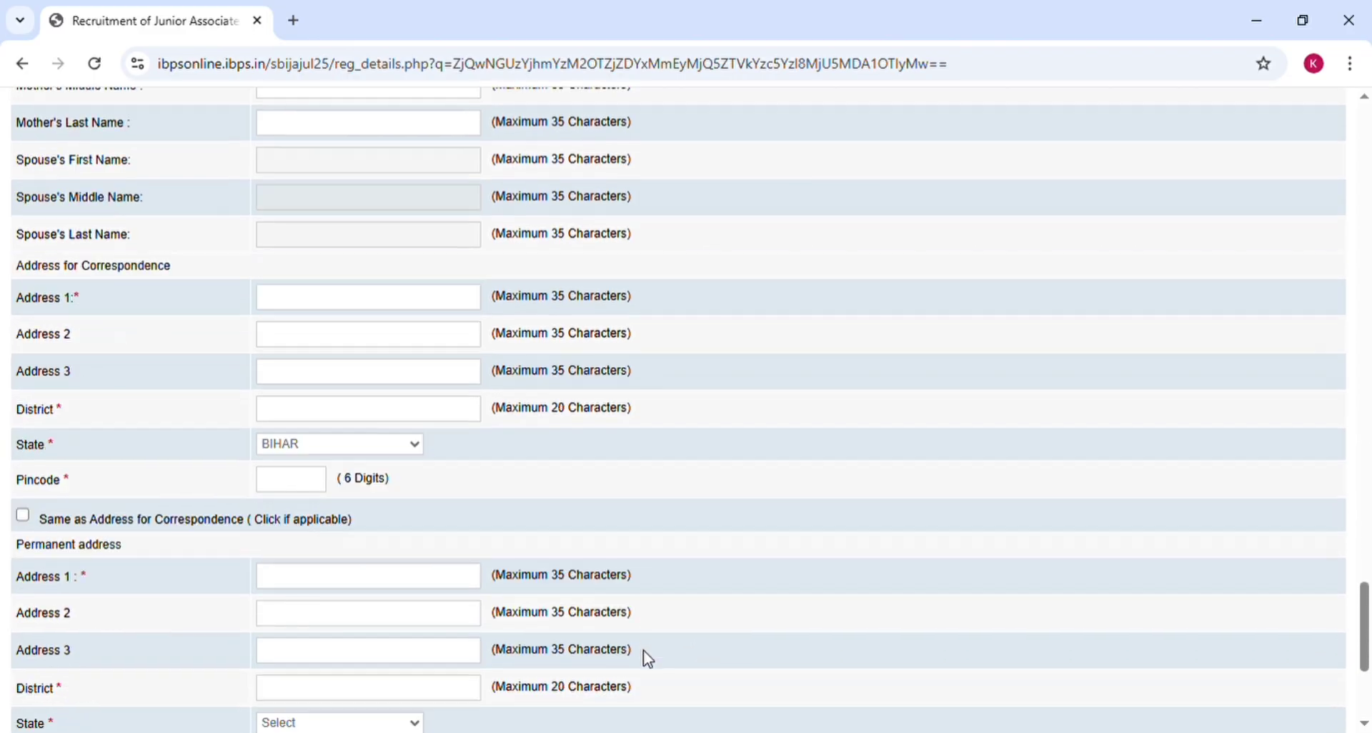
pyautogui.scroll(-1, 645, 653)
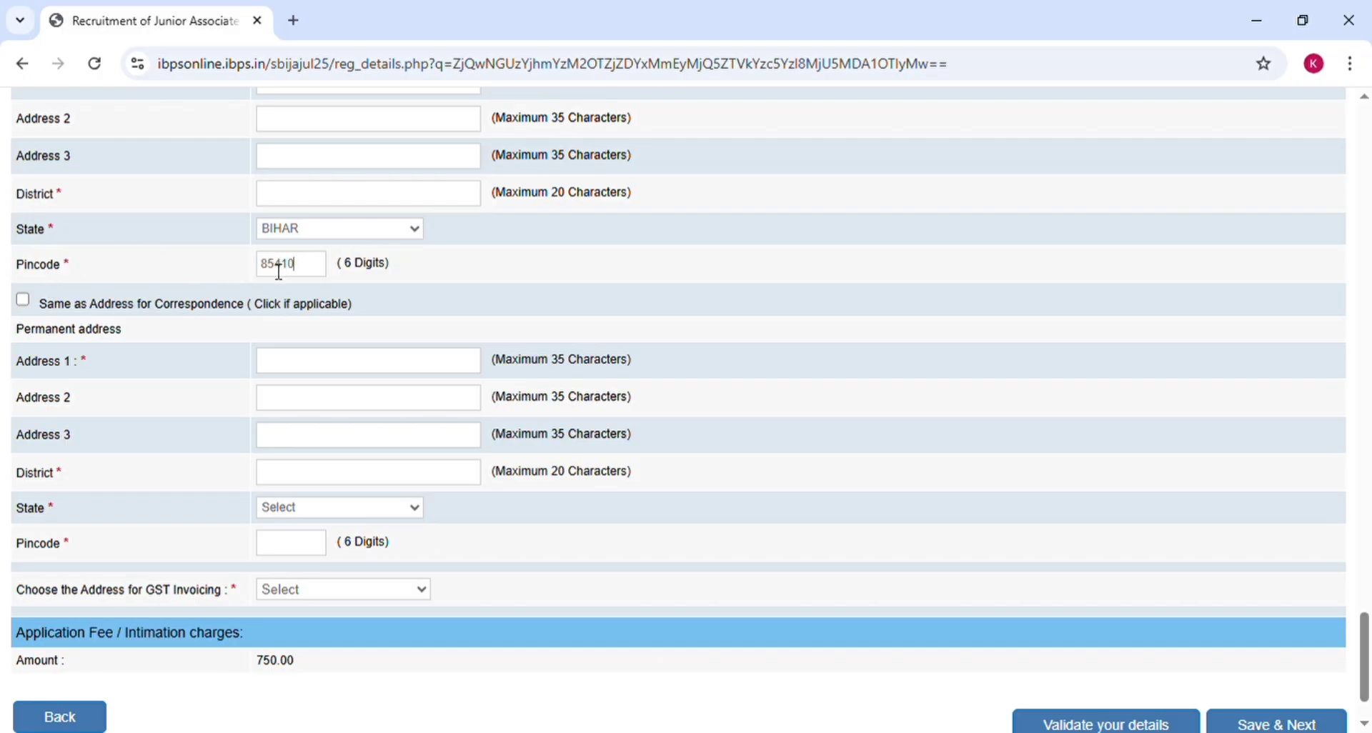
pyautogui.click(23, 300)
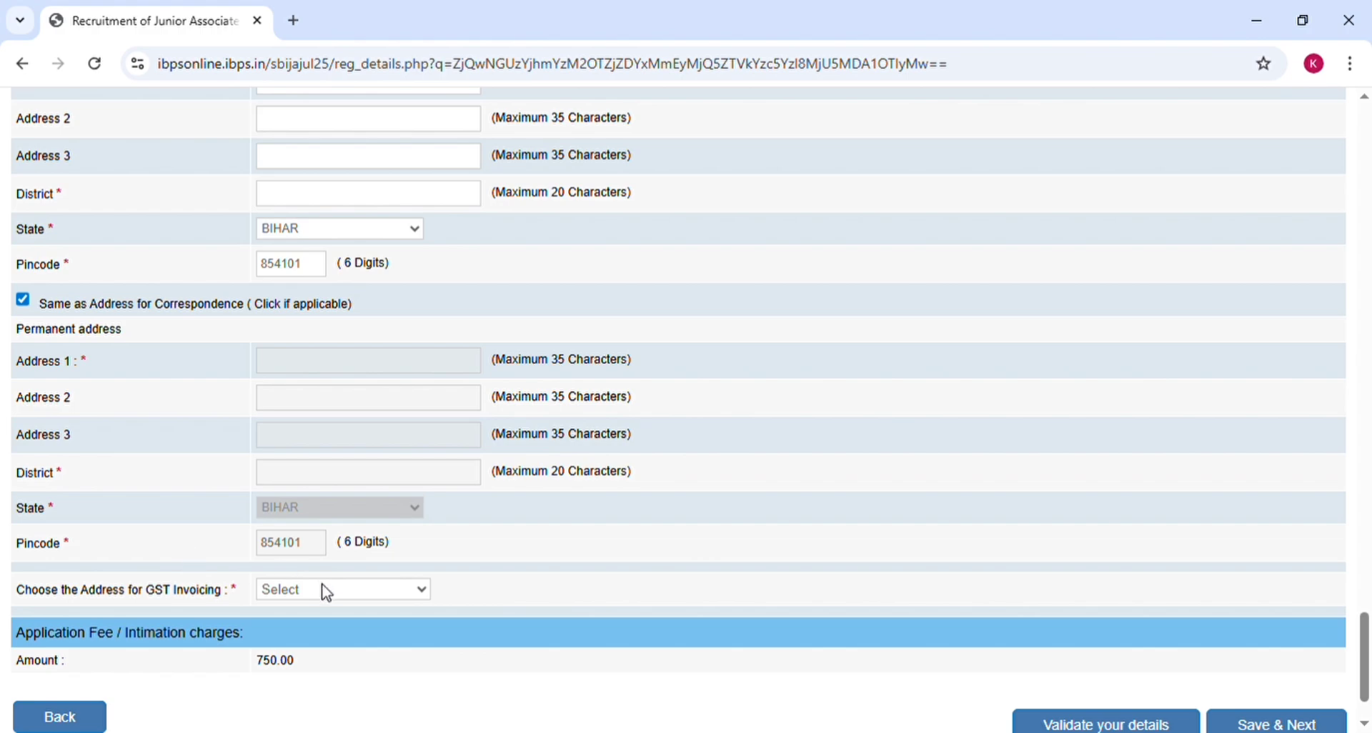
pyautogui.click(332, 648)
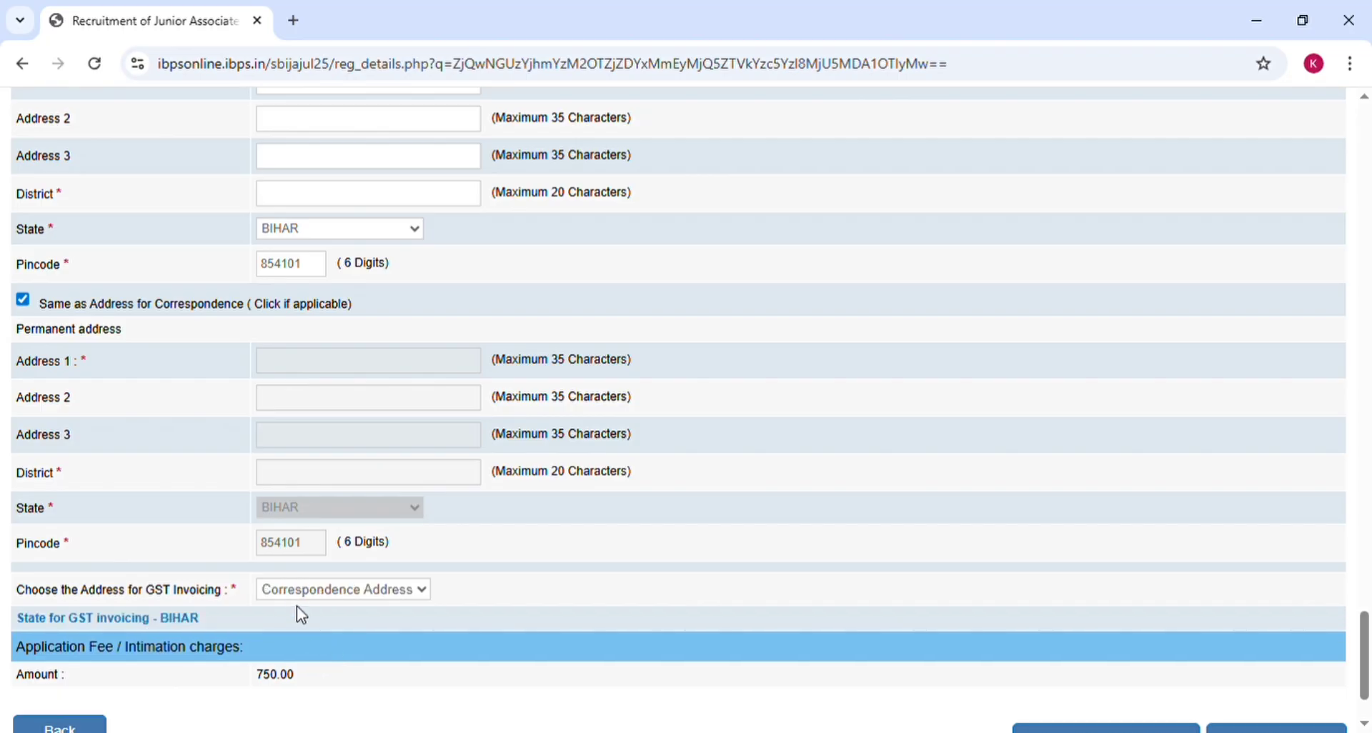
pyautogui.press('Down')
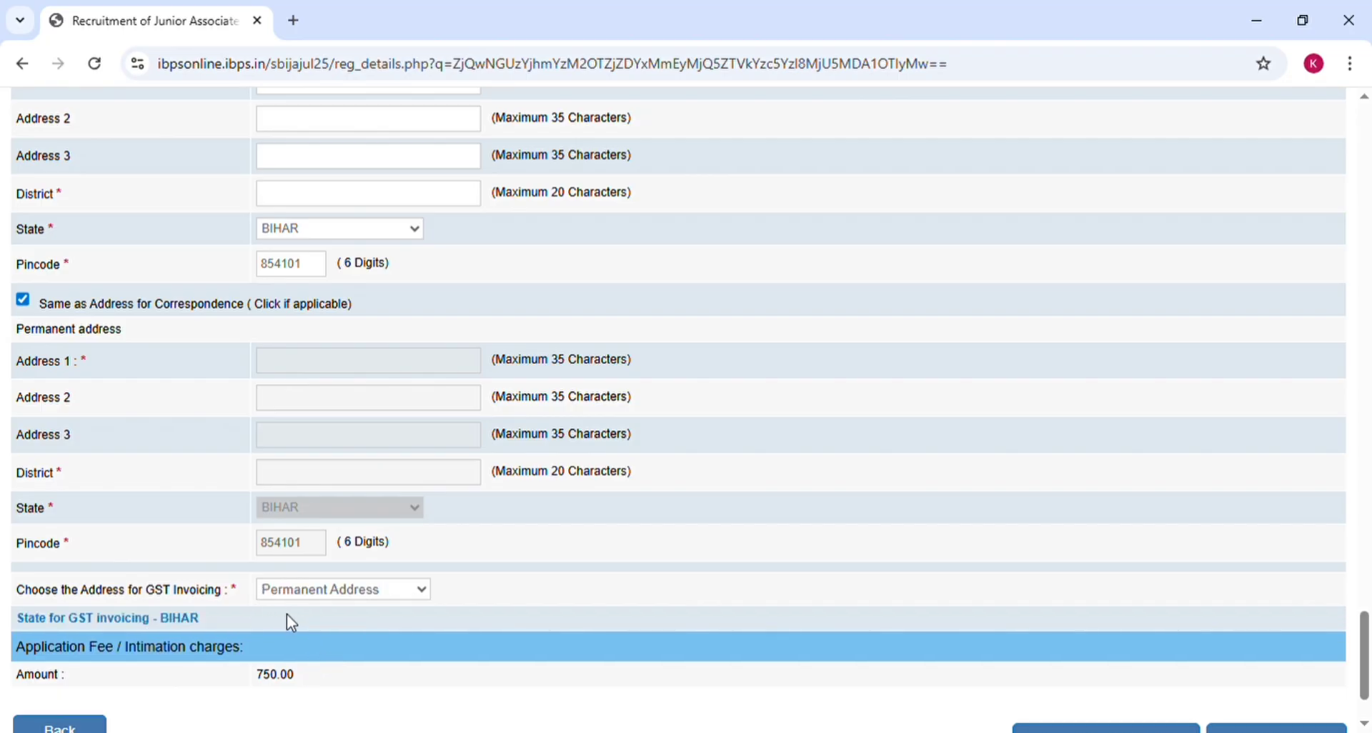
pyautogui.scroll(-2, 294, 624)
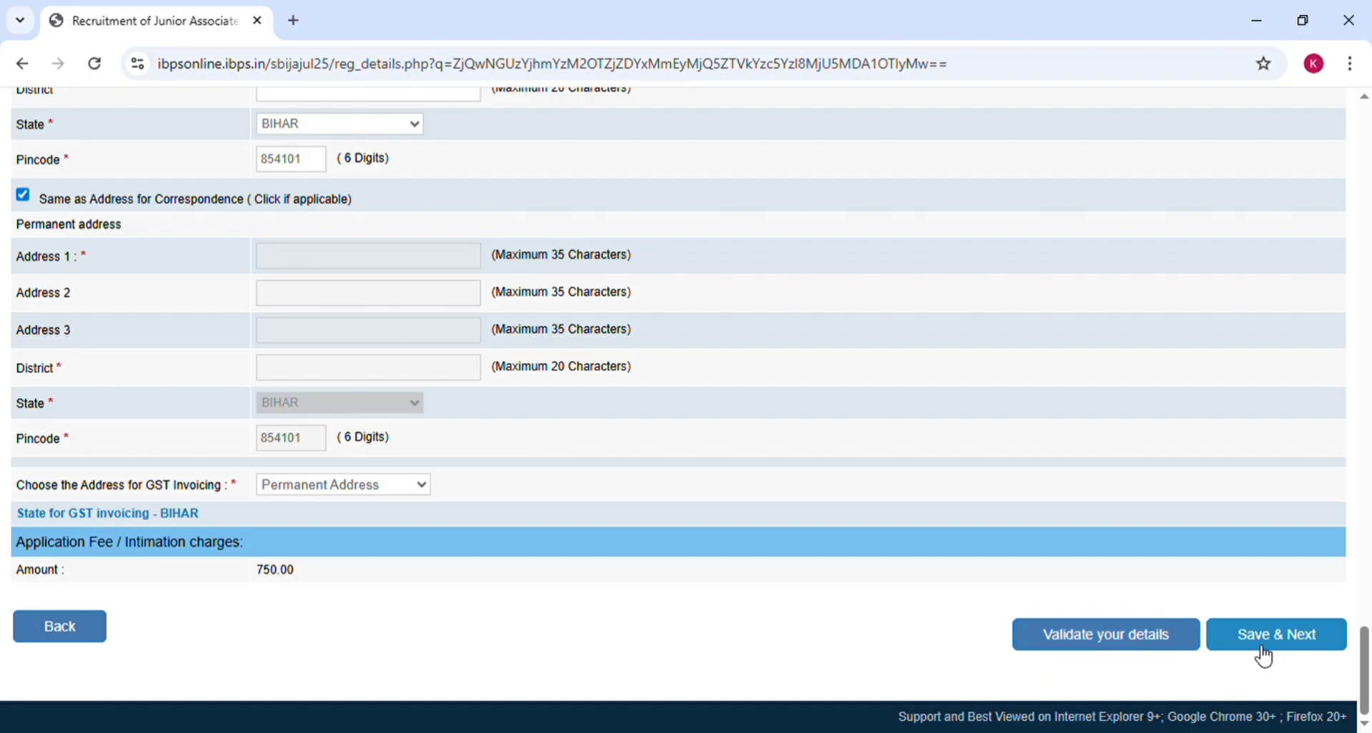
# Step: Record graduation as Passed on 01 January 2025 with First Class
pyautogui.scroll(10, 594, 319)
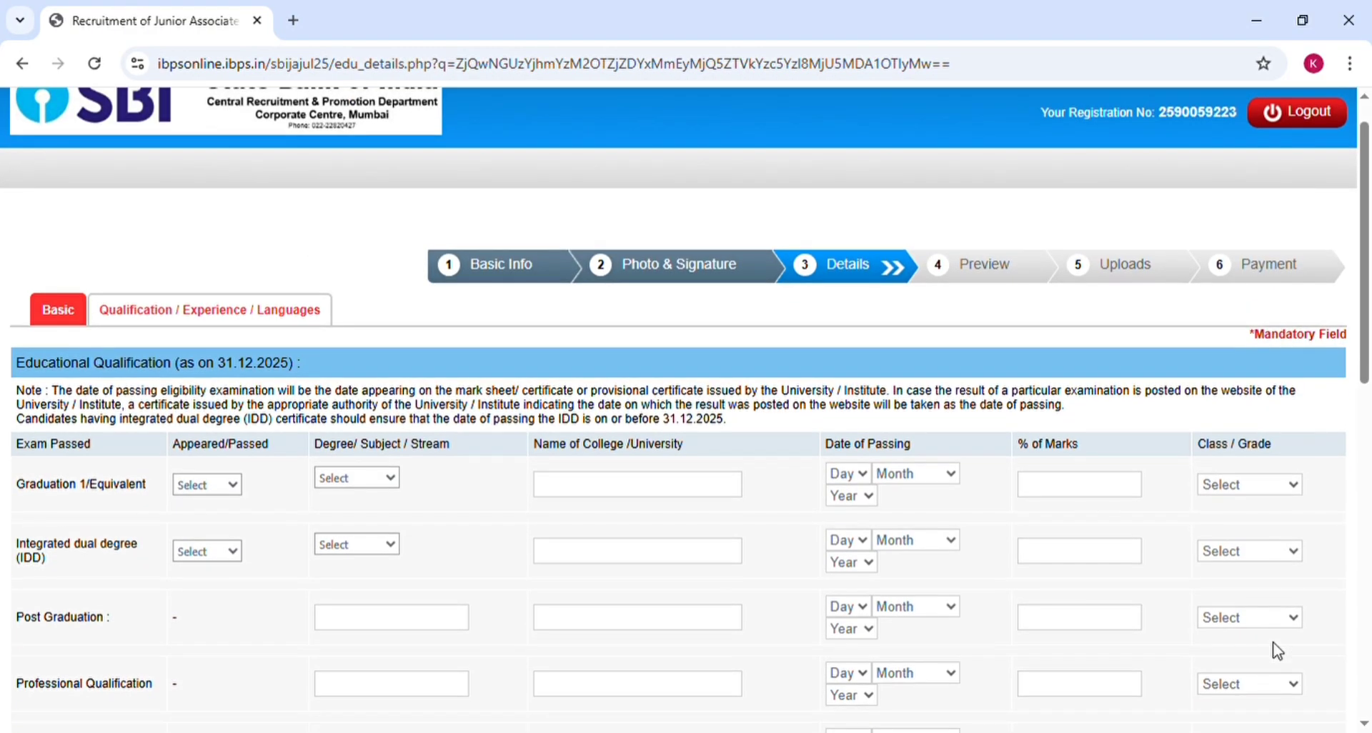
pyautogui.scroll(-2, 1276, 652)
pyautogui.scroll(-2, 1277, 652)
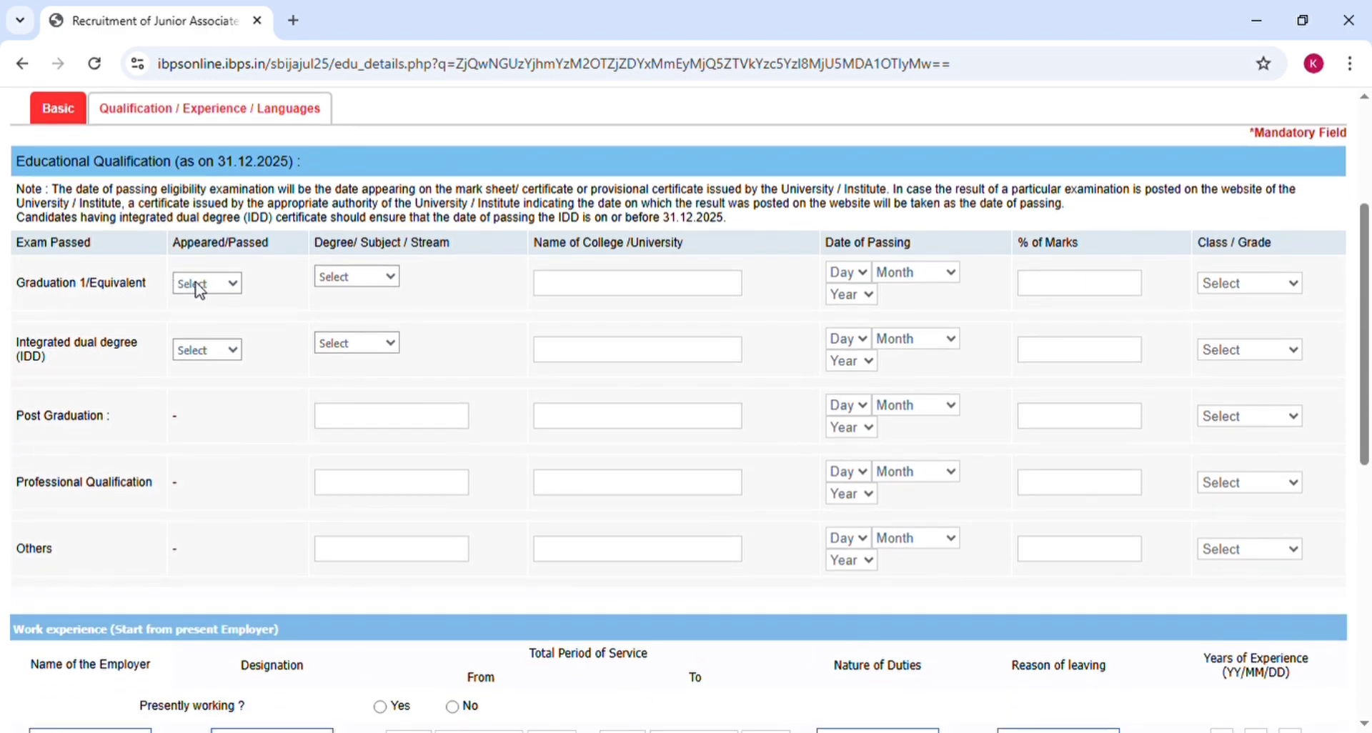
pyautogui.click(198, 351)
pyautogui.click(863, 277)
pyautogui.click(859, 334)
pyautogui.click(894, 279)
pyautogui.click(885, 330)
pyautogui.click(846, 298)
pyautogui.click(869, 484)
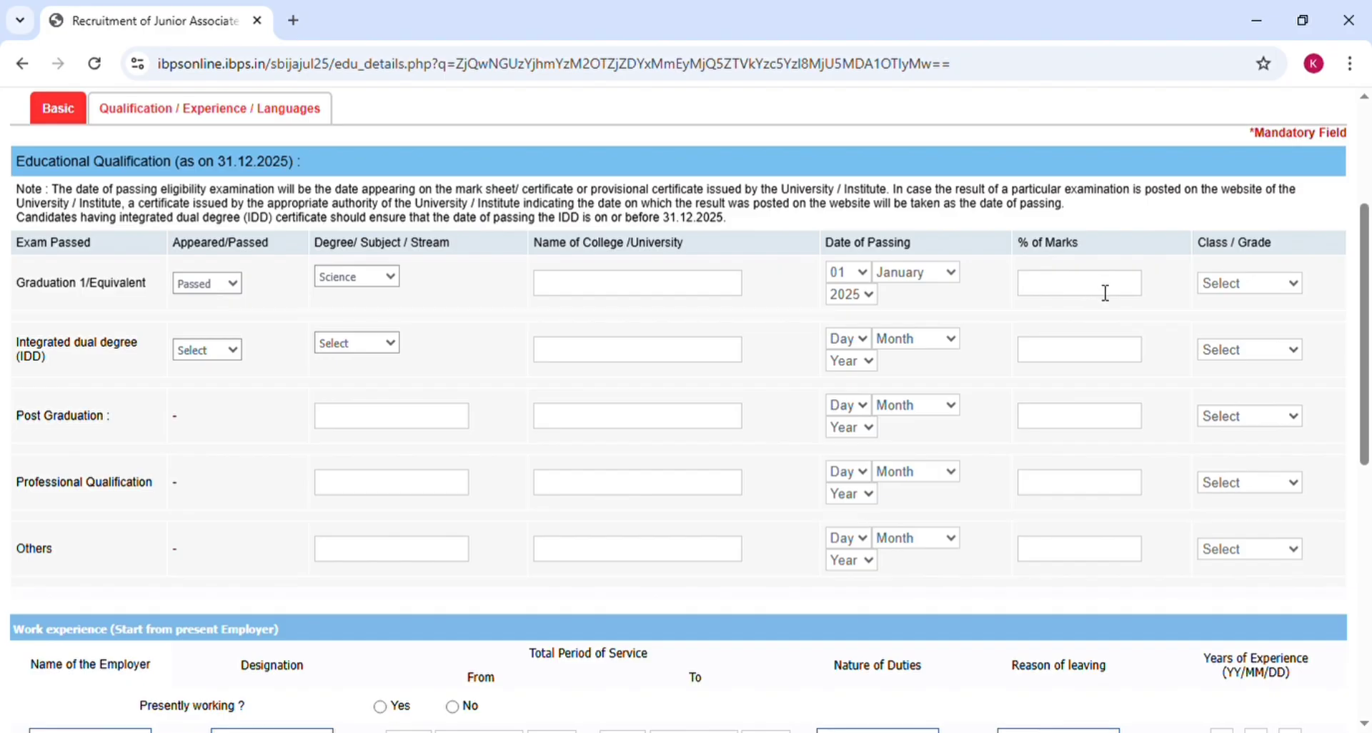
pyautogui.click(1236, 293)
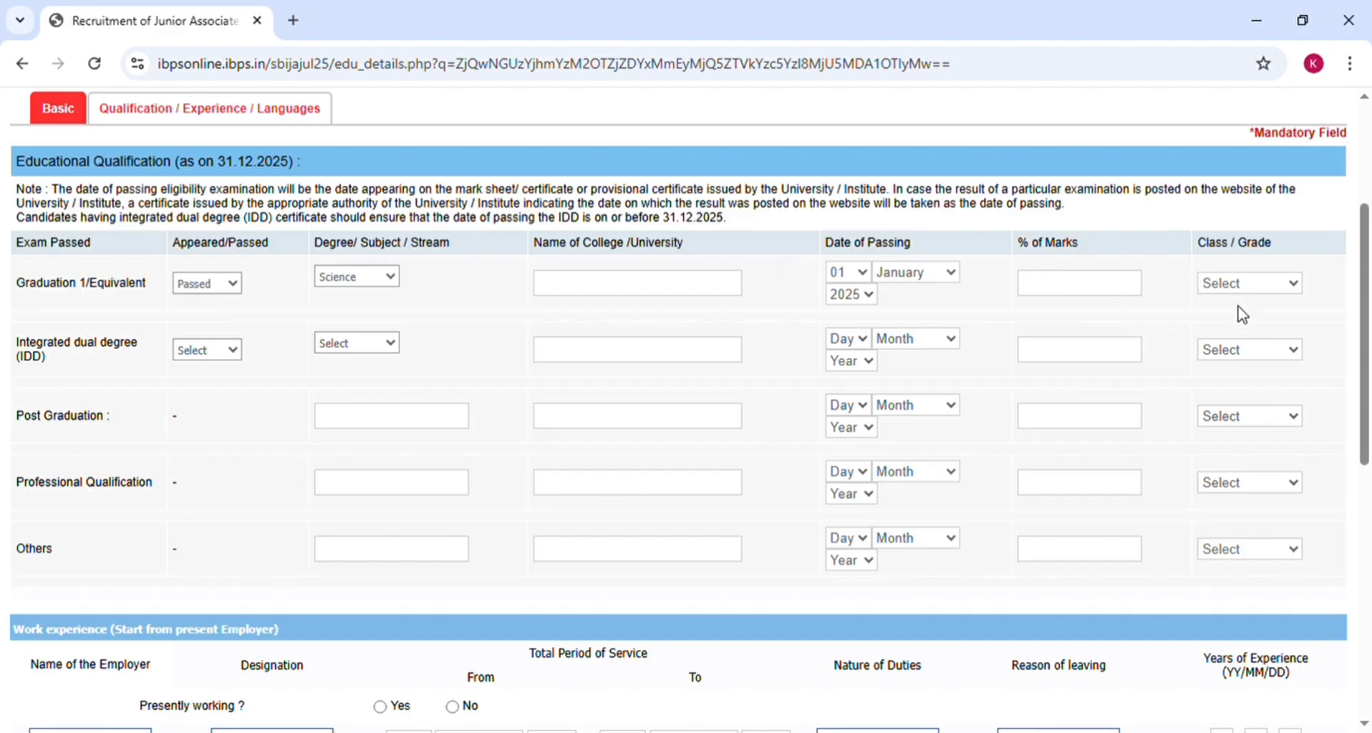
pyautogui.click(1247, 343)
# Step: Fill the integrated dual degree row, then clear it back to unselected
pyautogui.click(183, 357)
pyautogui.click(202, 426)
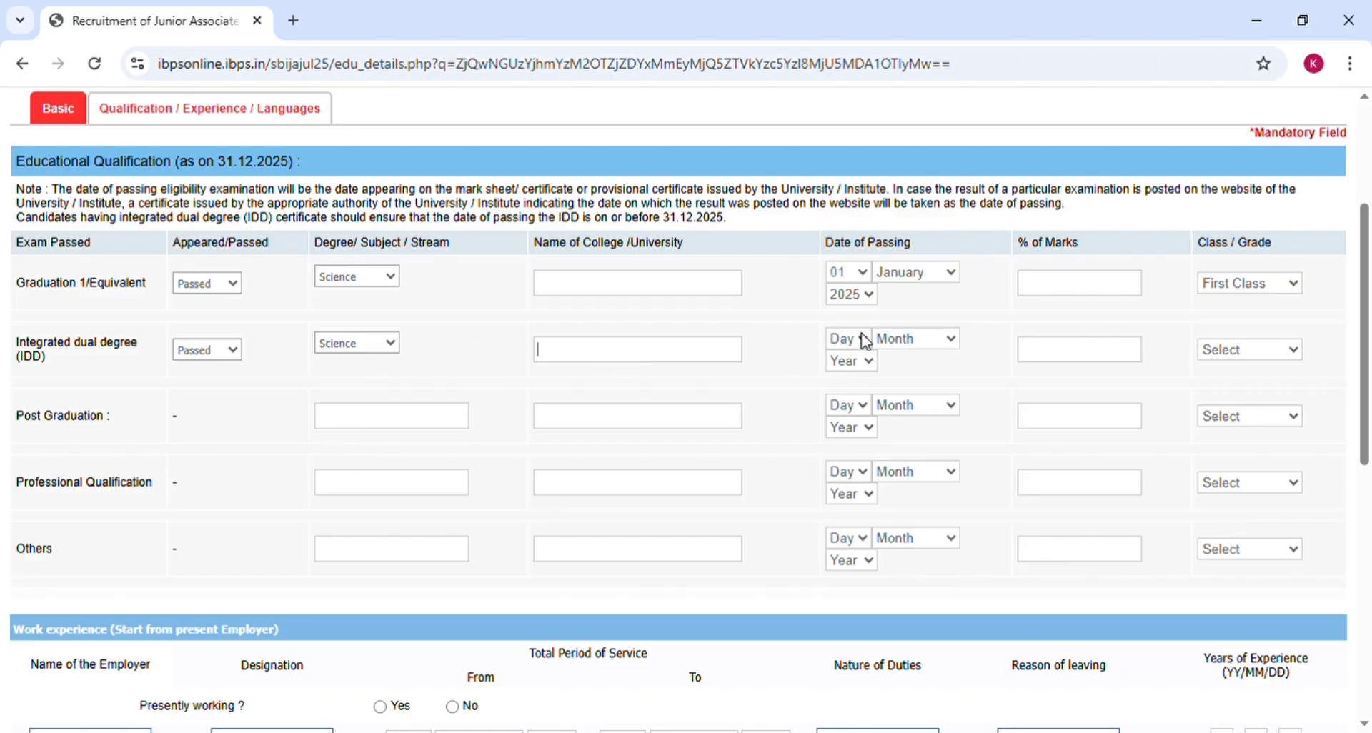
pyautogui.click(843, 389)
pyautogui.click(901, 348)
pyautogui.click(912, 395)
pyautogui.click(864, 686)
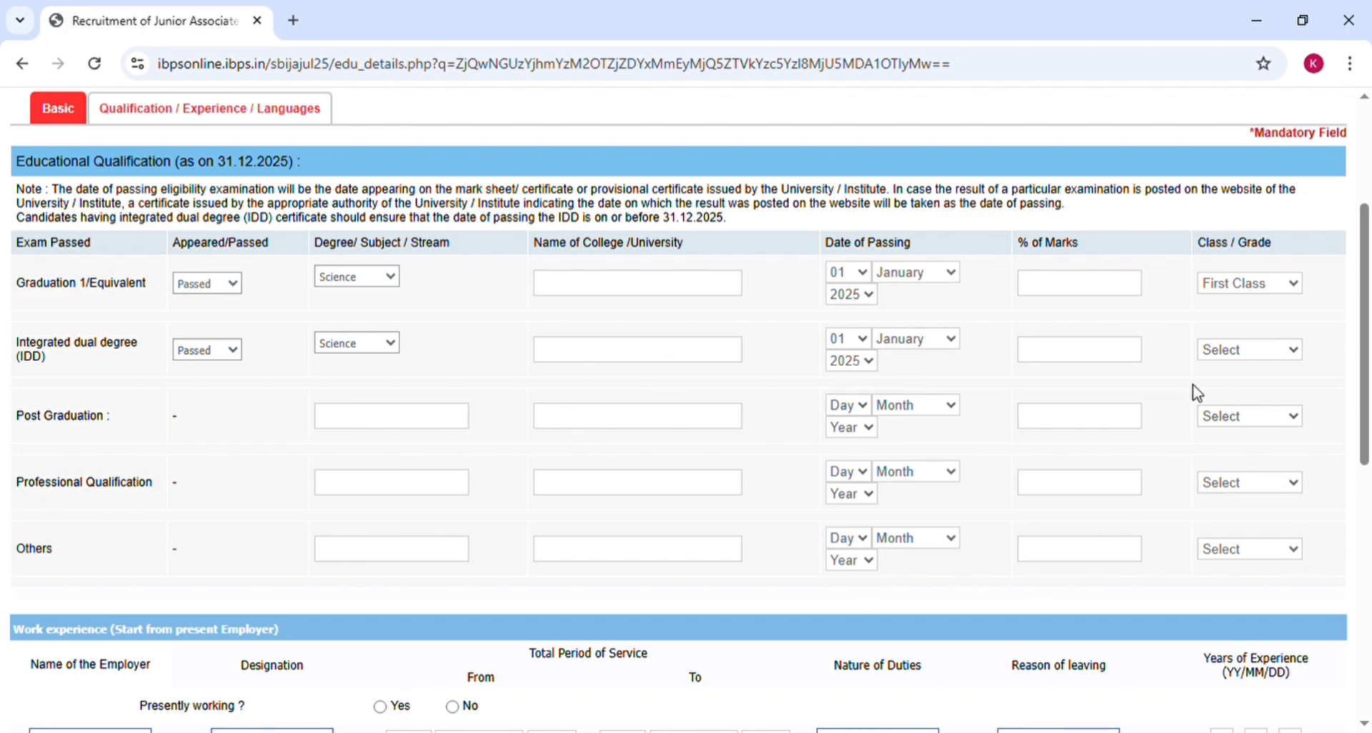
pyautogui.click(1077, 361)
pyautogui.click(1225, 395)
pyautogui.click(1213, 378)
pyautogui.click(847, 346)
pyautogui.click(848, 376)
pyautogui.click(942, 345)
pyautogui.click(914, 359)
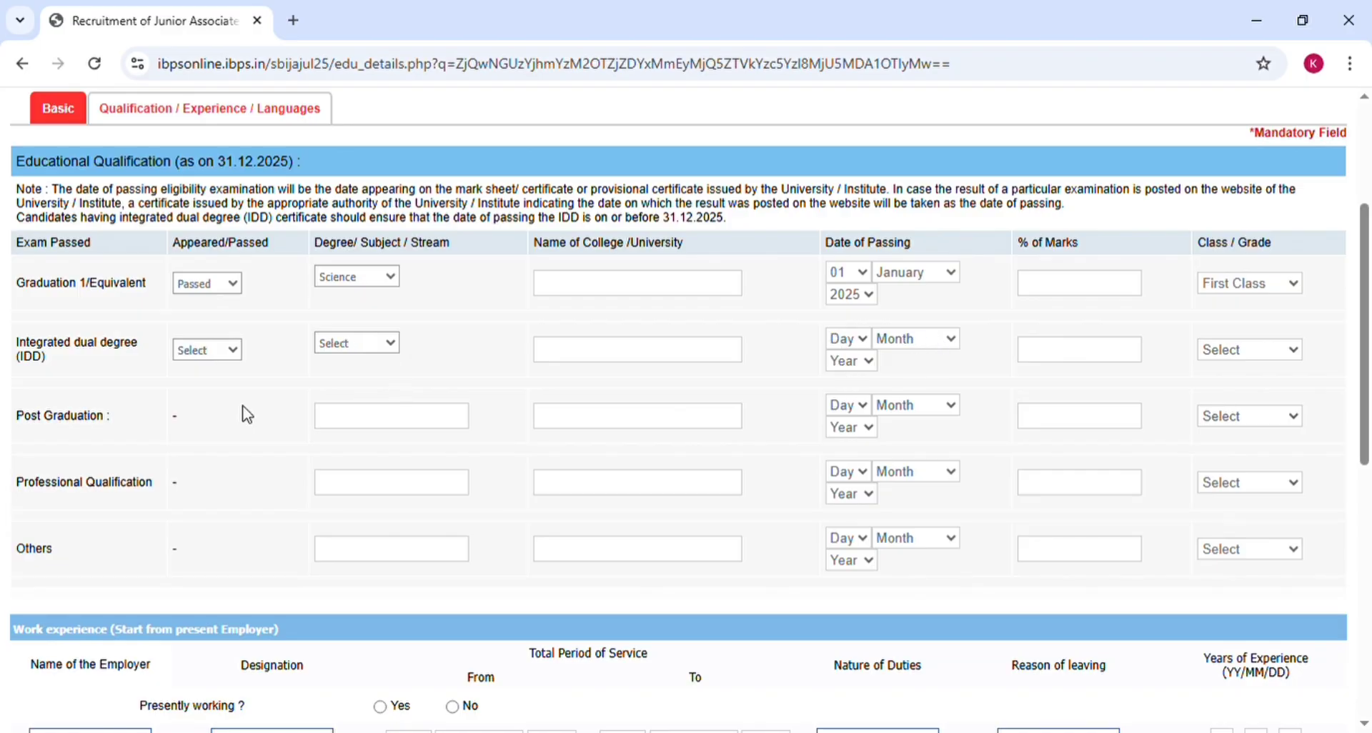
pyautogui.scroll(-3, 245, 410)
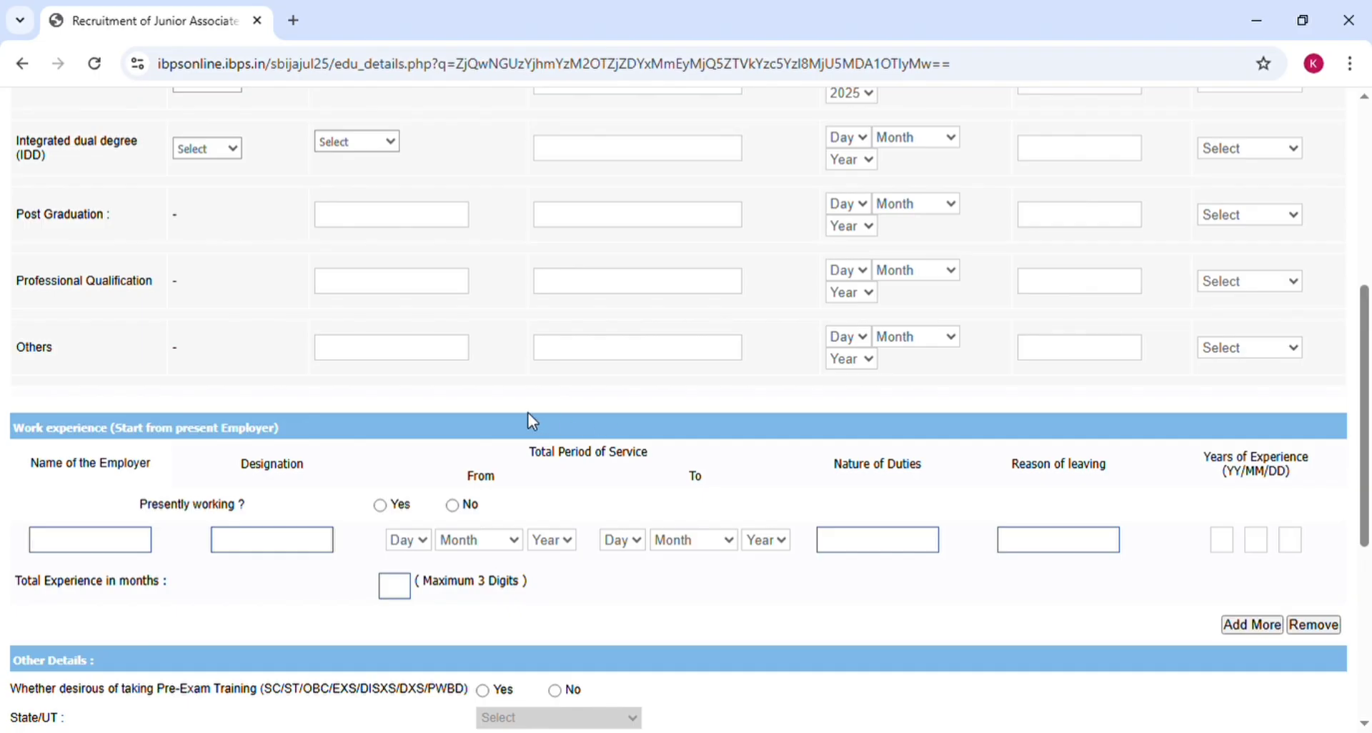
# Step: Answer No to presently working and choose pre-exam training at the Purnea centre
pyautogui.scroll(-3, 419, 408)
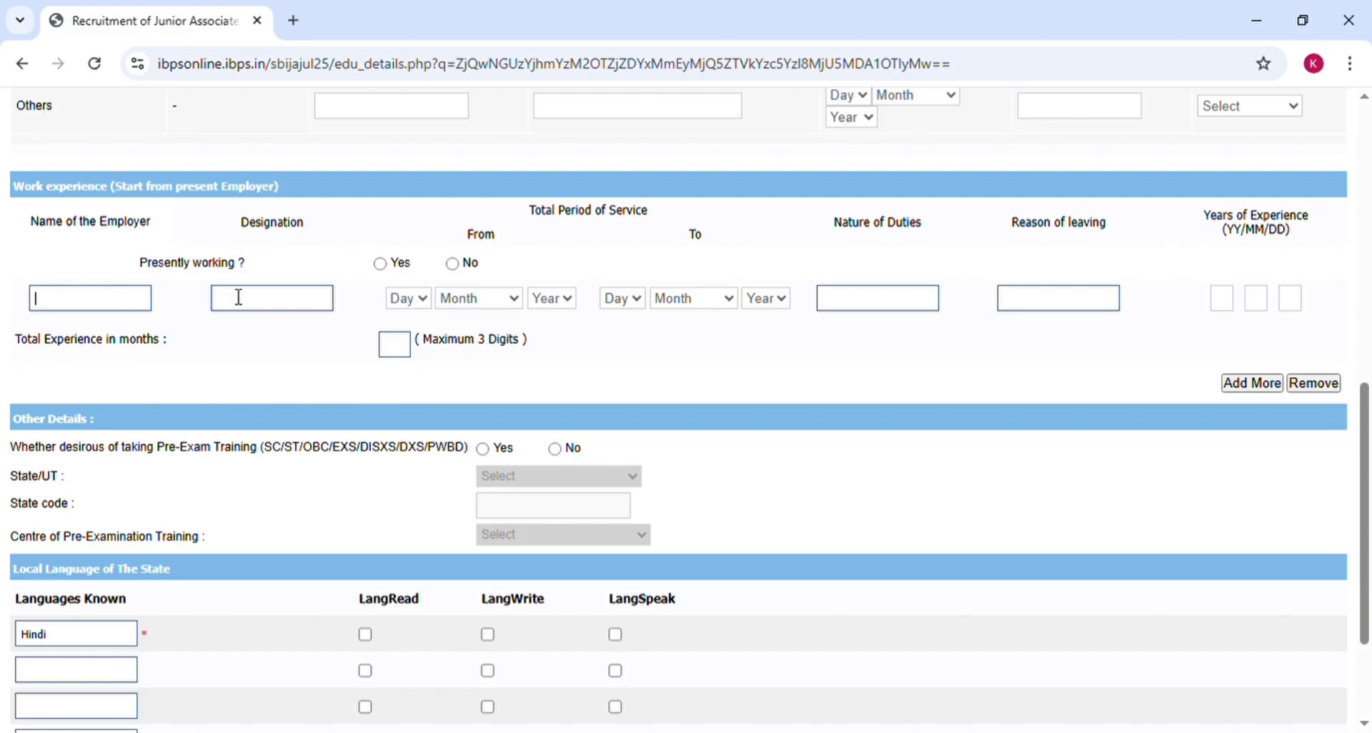
pyautogui.click(382, 264)
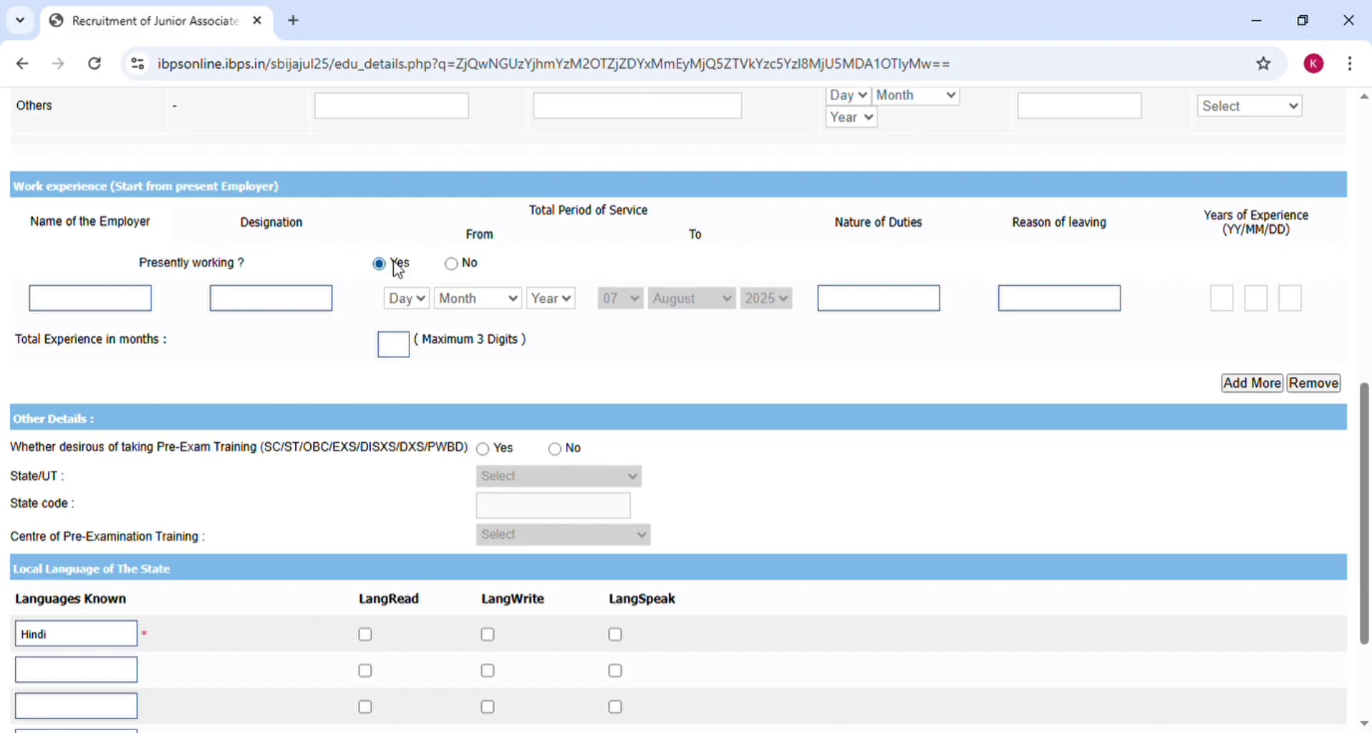
pyautogui.click(457, 265)
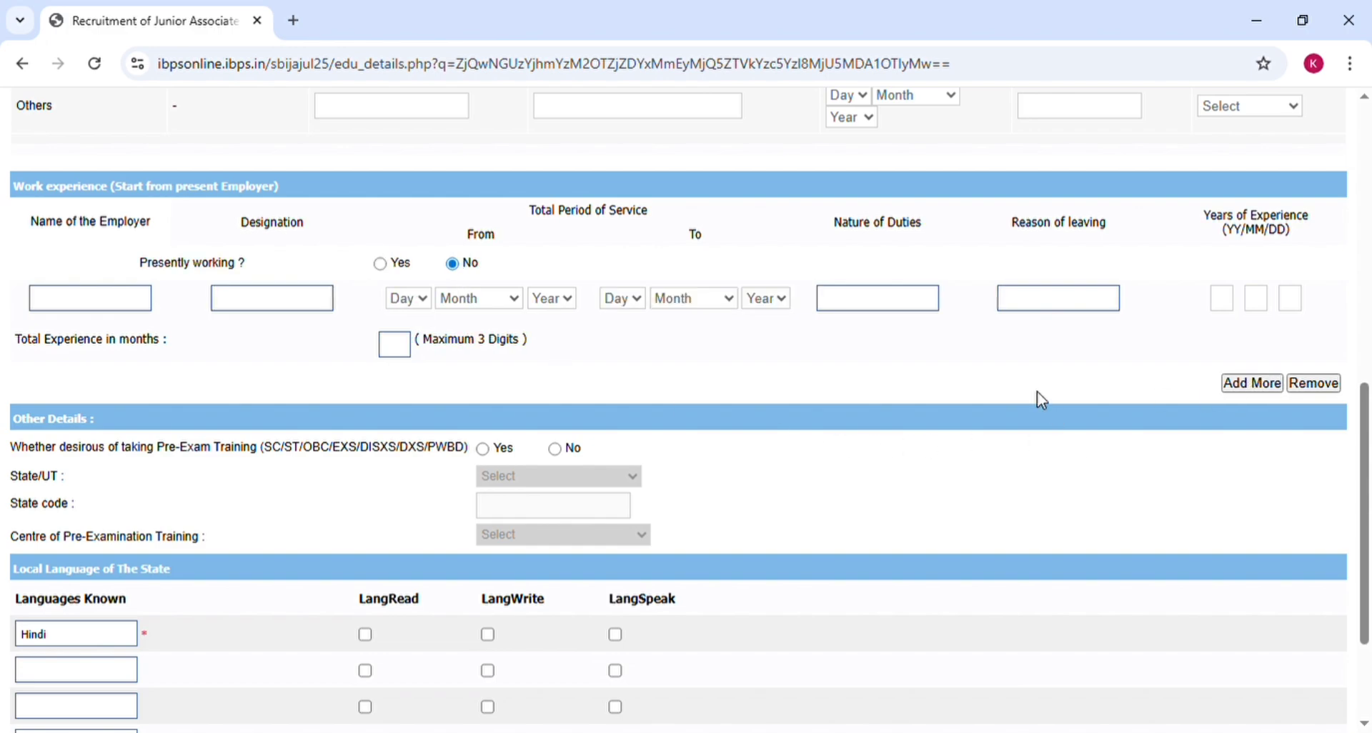
pyautogui.scroll(-3, 1041, 400)
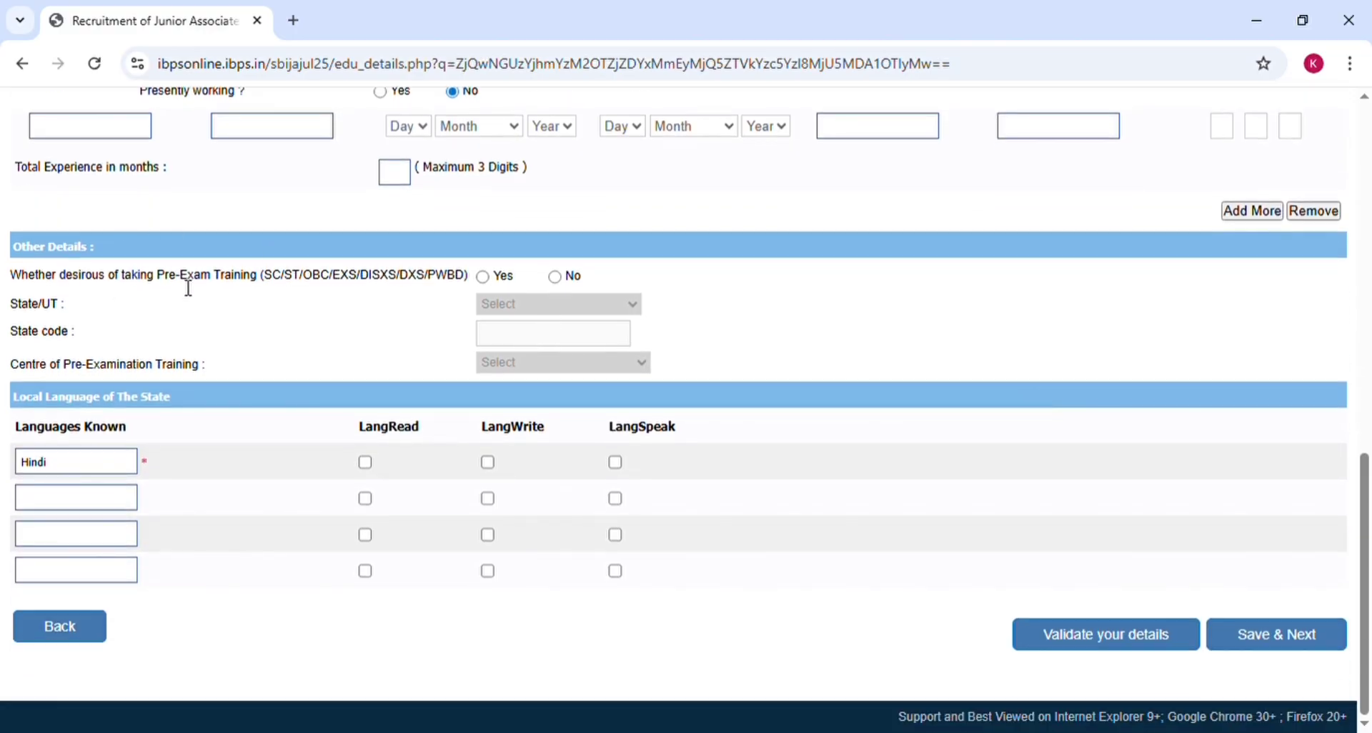
pyautogui.click(490, 286)
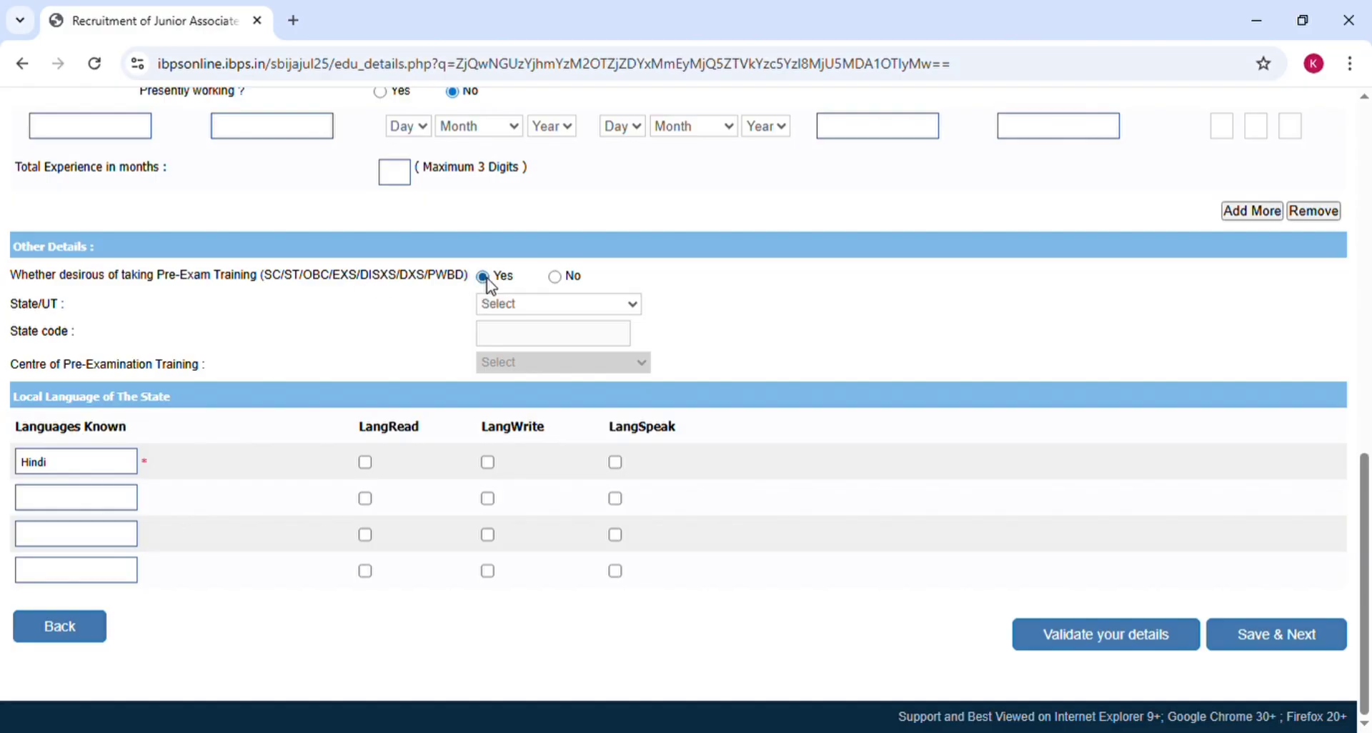
pyautogui.click(555, 280)
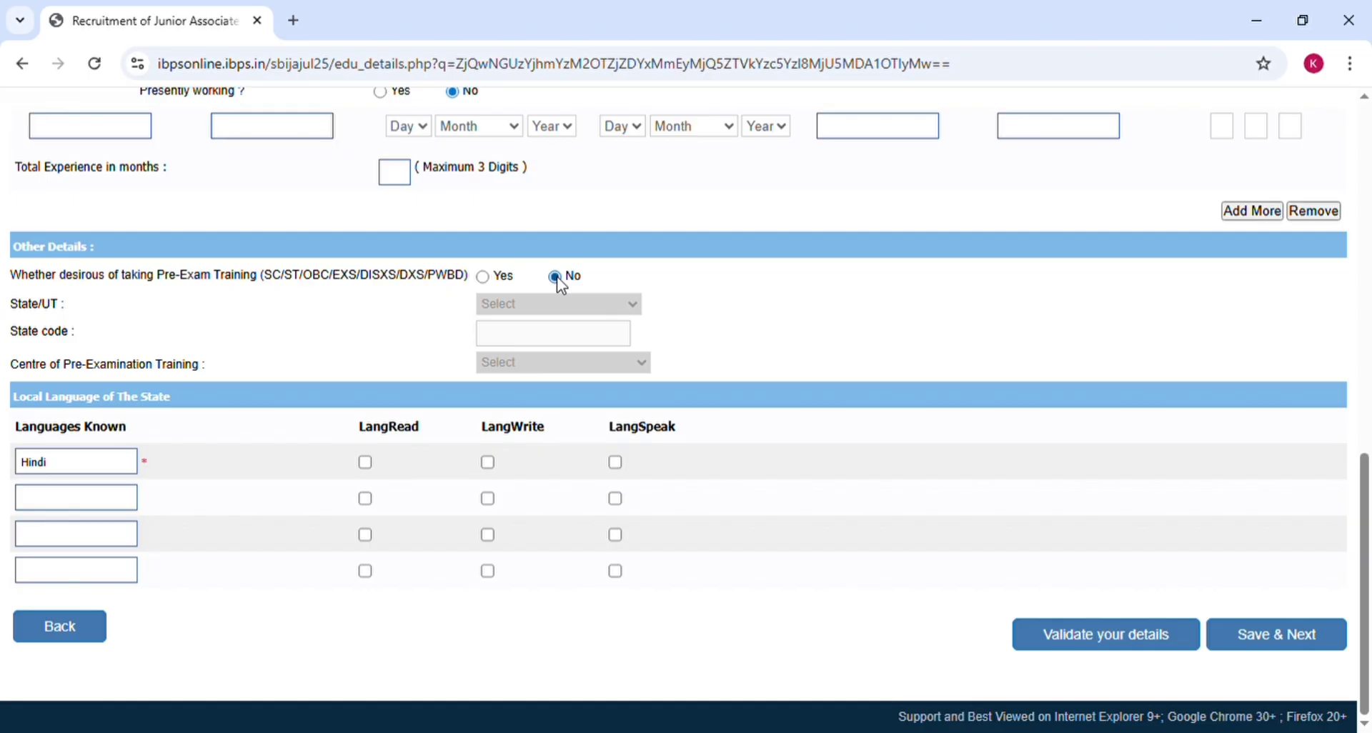
pyautogui.click(485, 280)
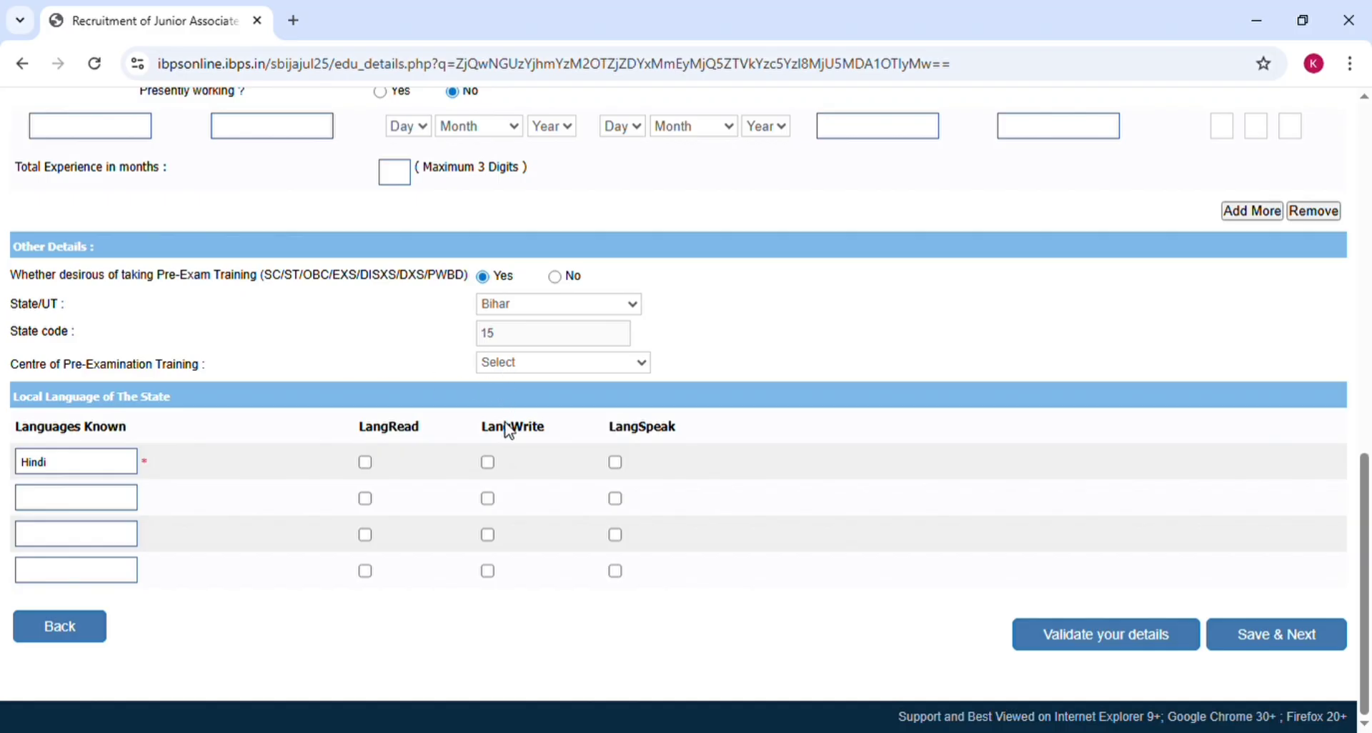
pyautogui.click(496, 554)
# Step: Tick read and write for Hindi and a second language, then validate the details successfully
pyautogui.click(366, 463)
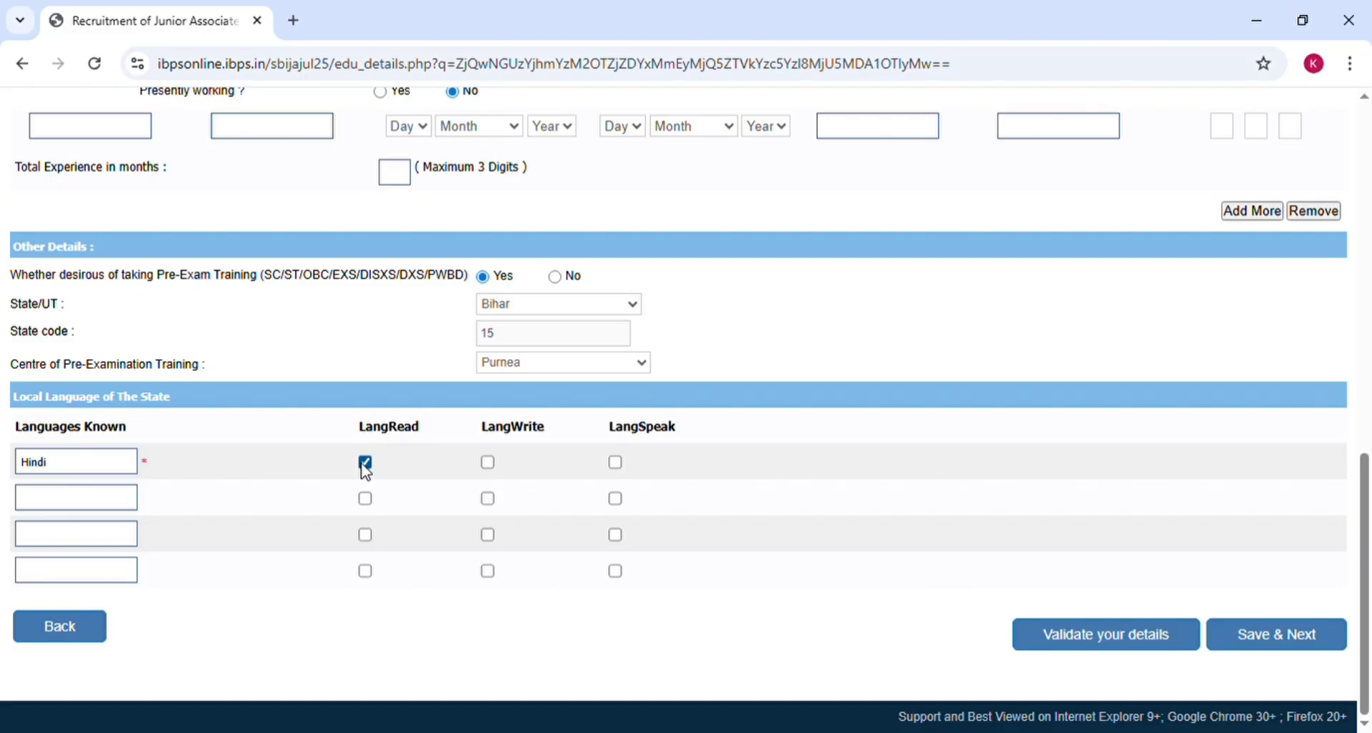
pyautogui.click(493, 467)
pyautogui.click(80, 510)
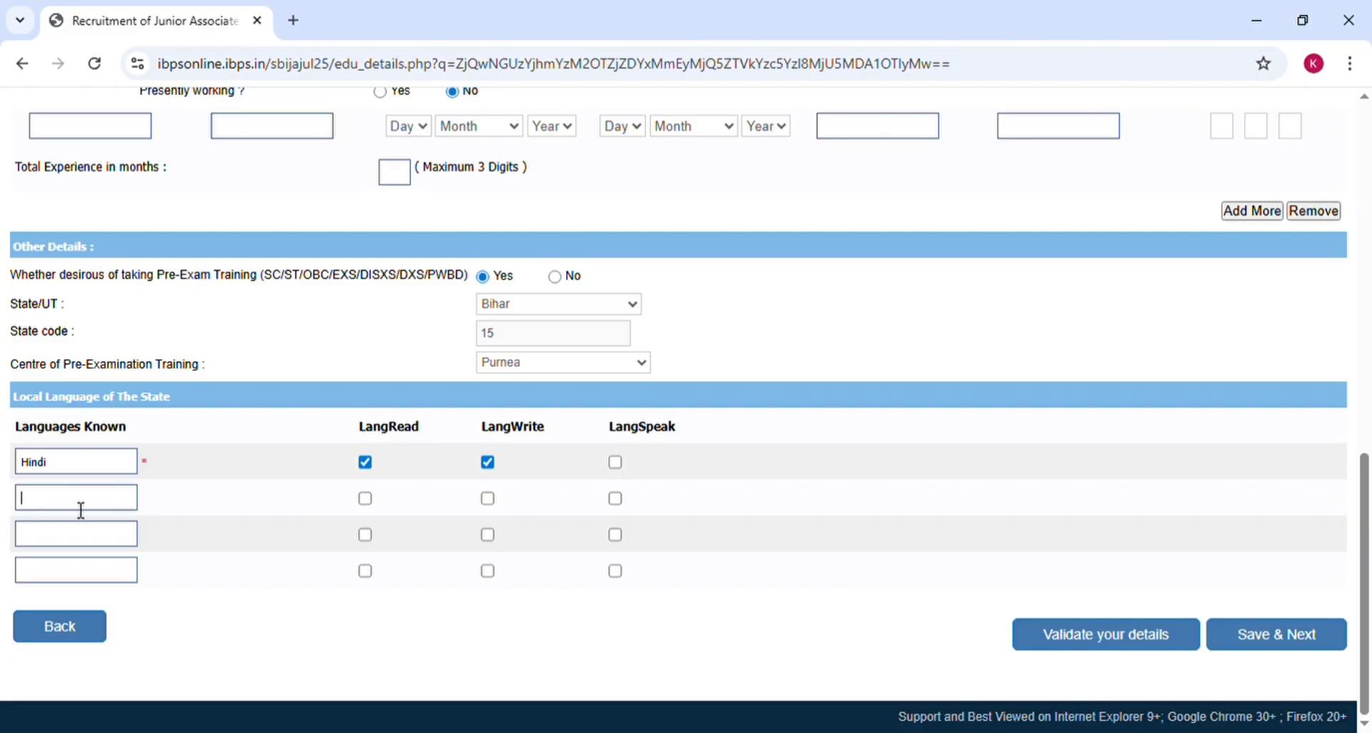
pyautogui.click(365, 499)
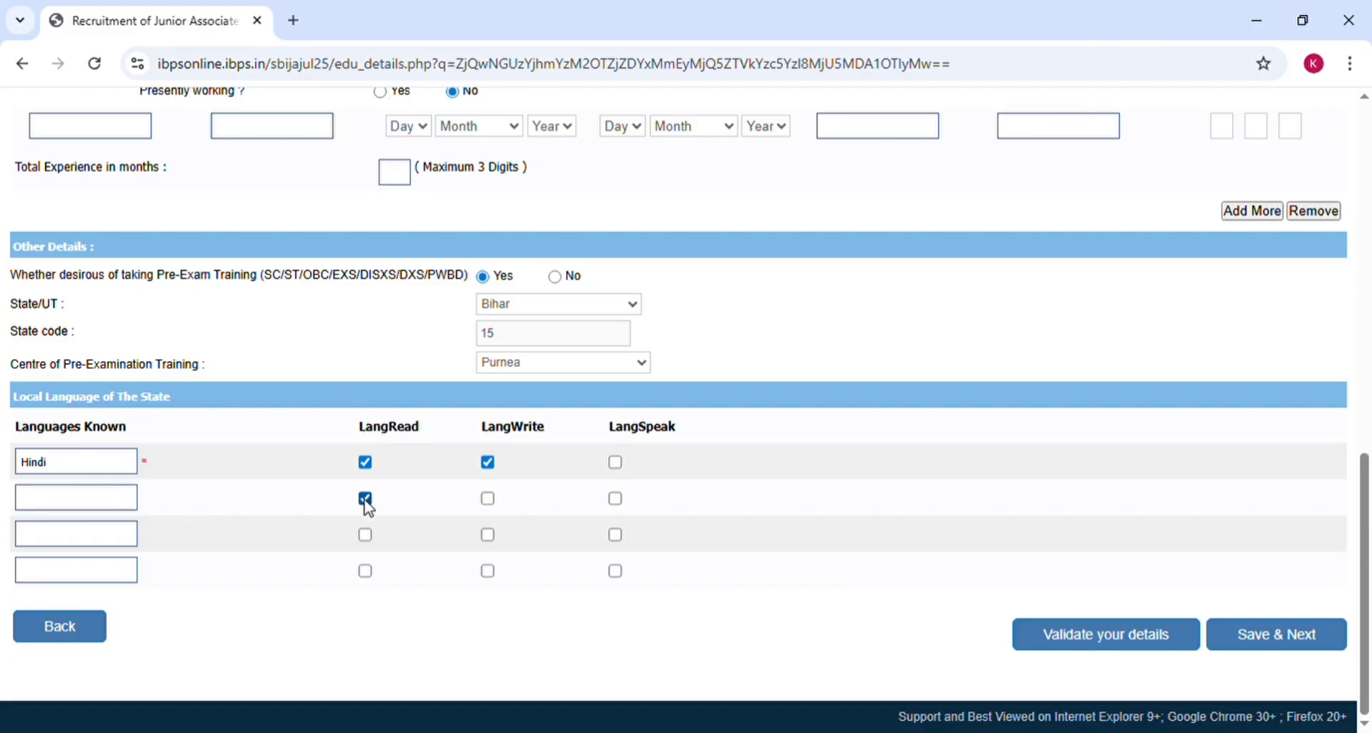
pyautogui.click(487, 498)
pyautogui.click(1062, 634)
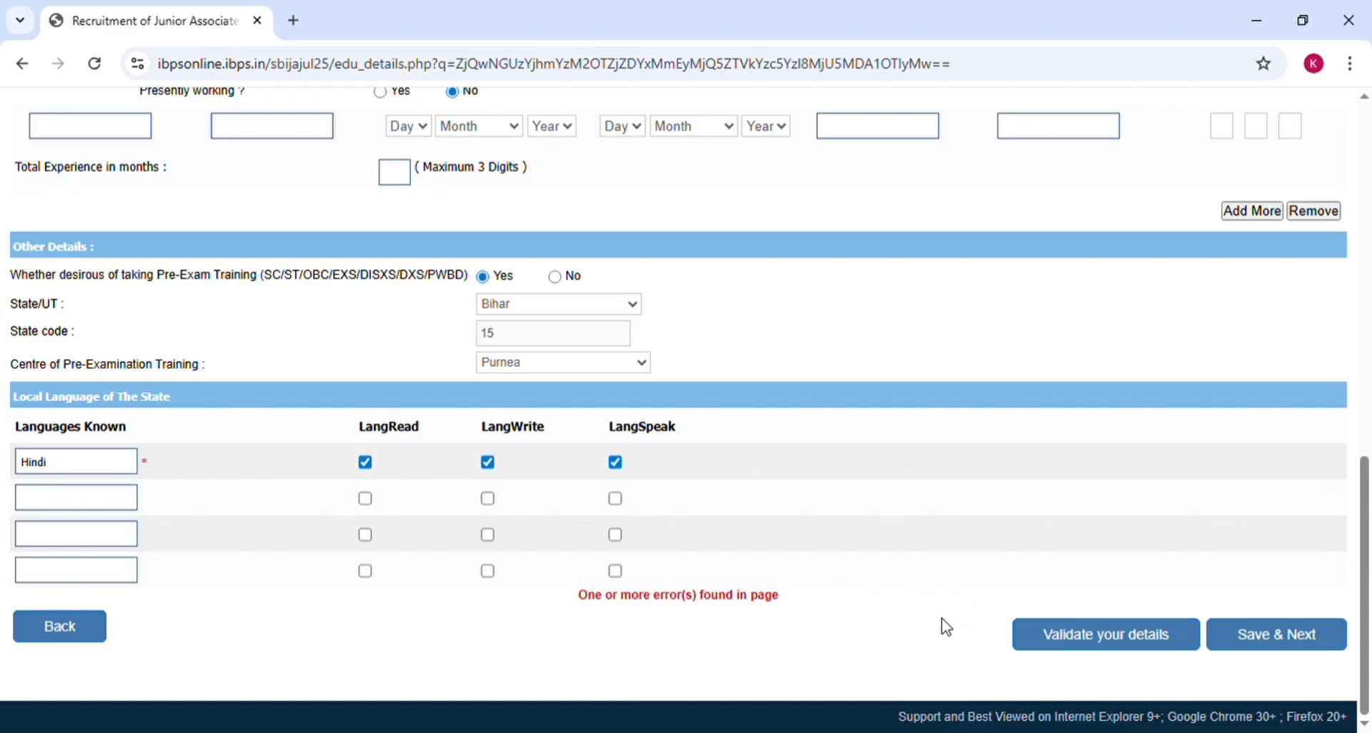
pyautogui.click(1140, 648)
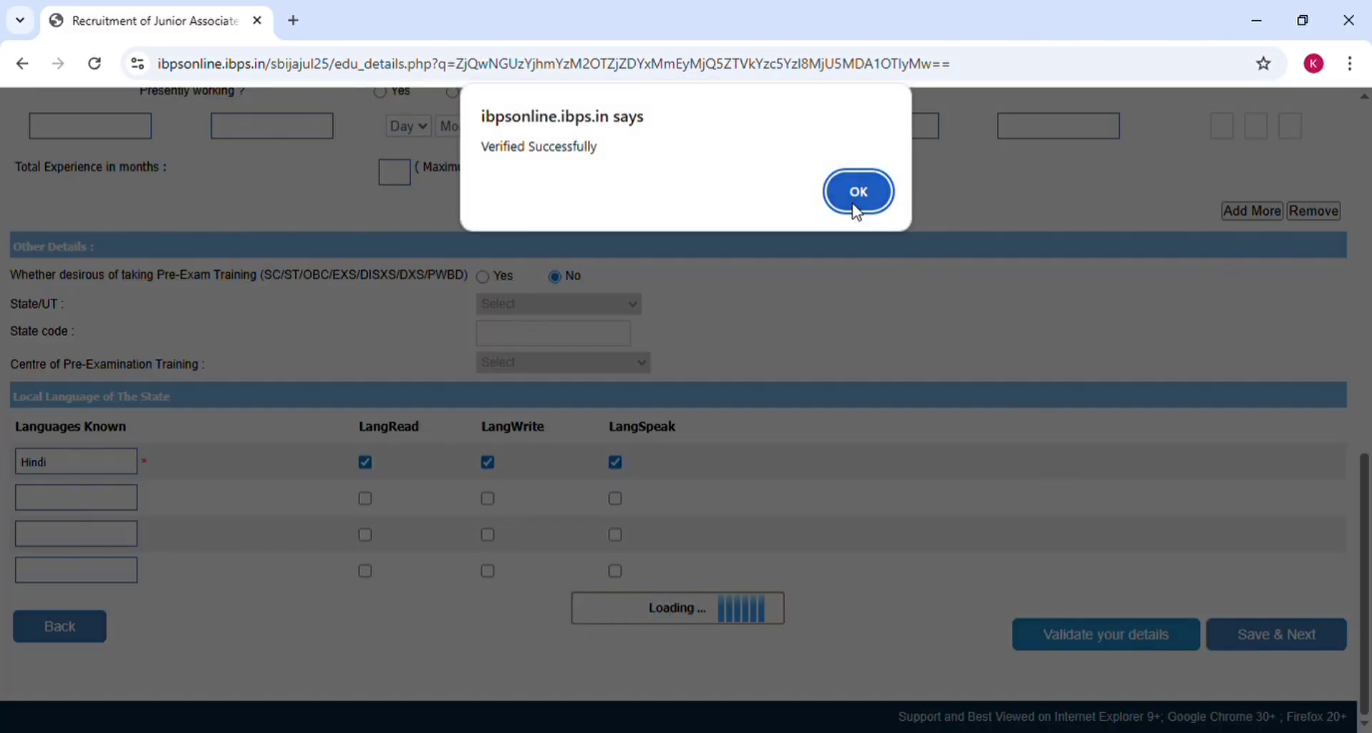
pyautogui.click(846, 193)
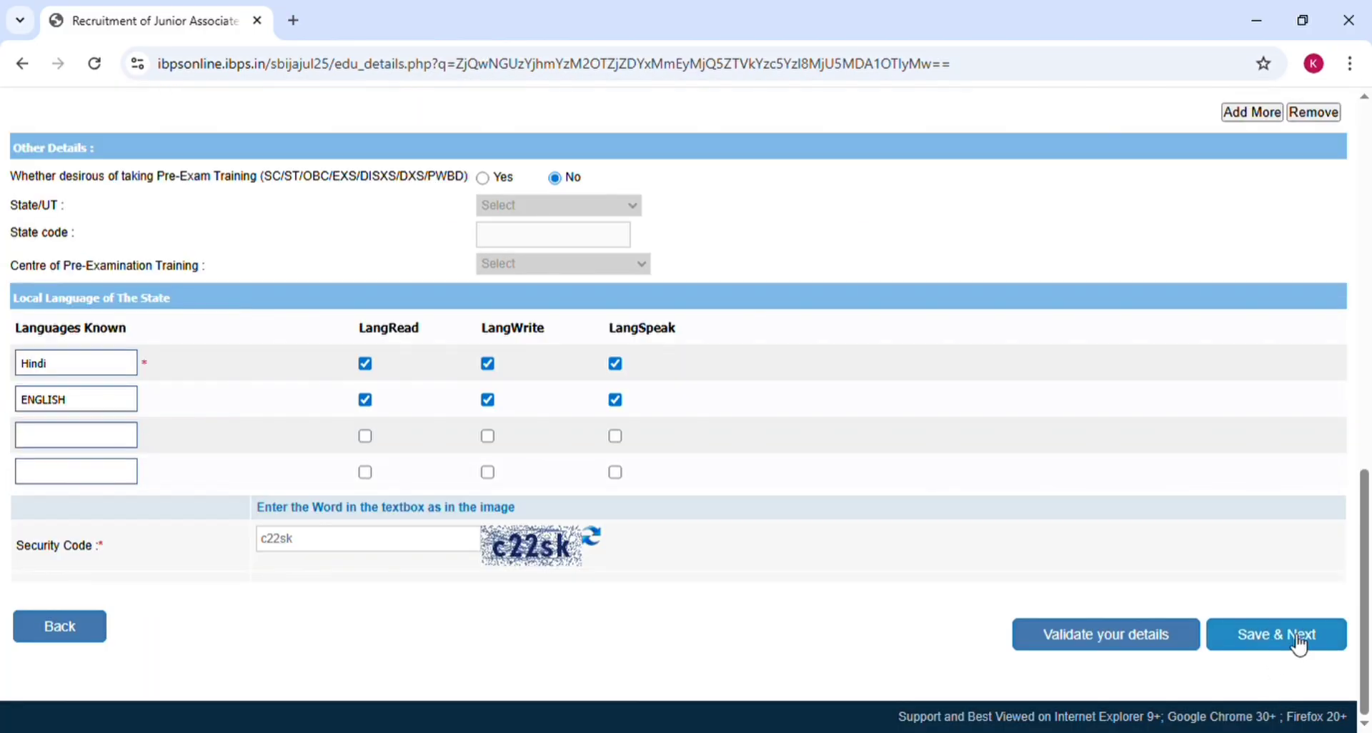
# Step: Go to the registration preview and accept the application and name-matching declarations
pyautogui.click(1297, 643)
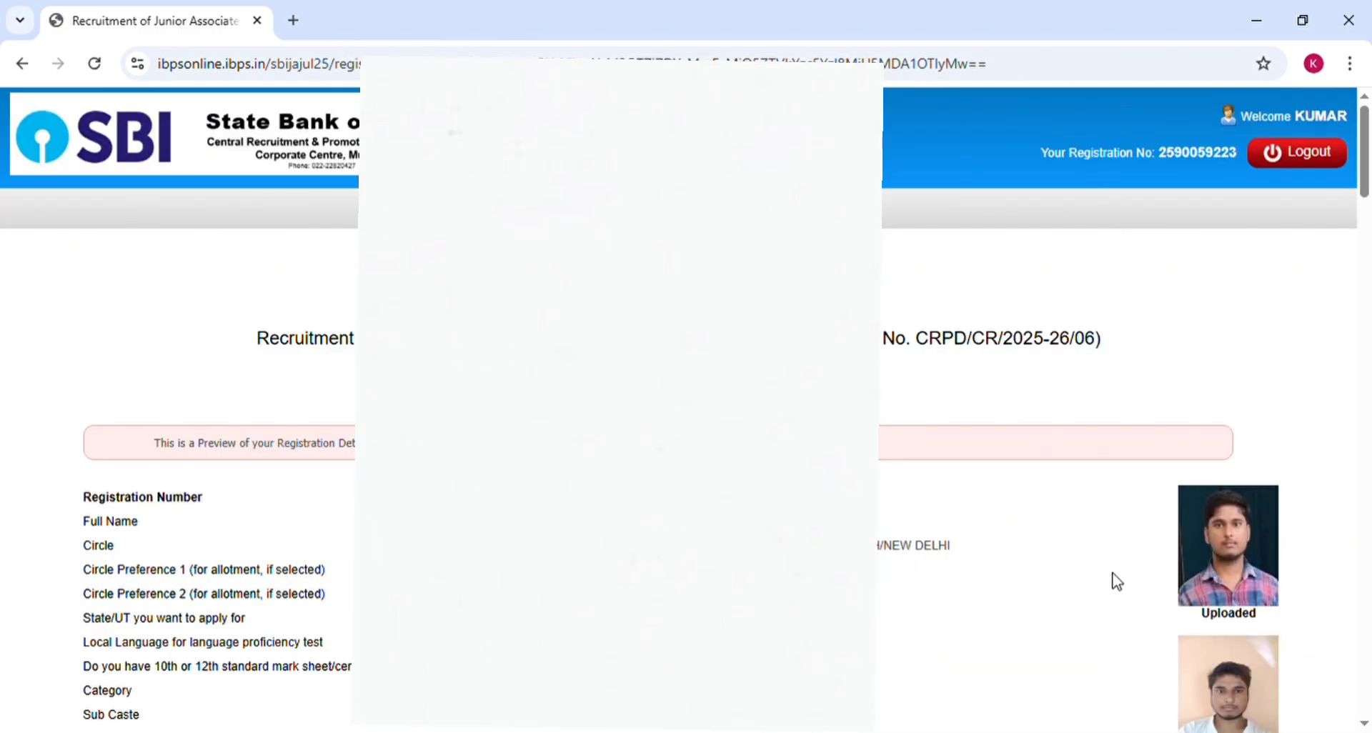
pyautogui.scroll(-10, 1116, 581)
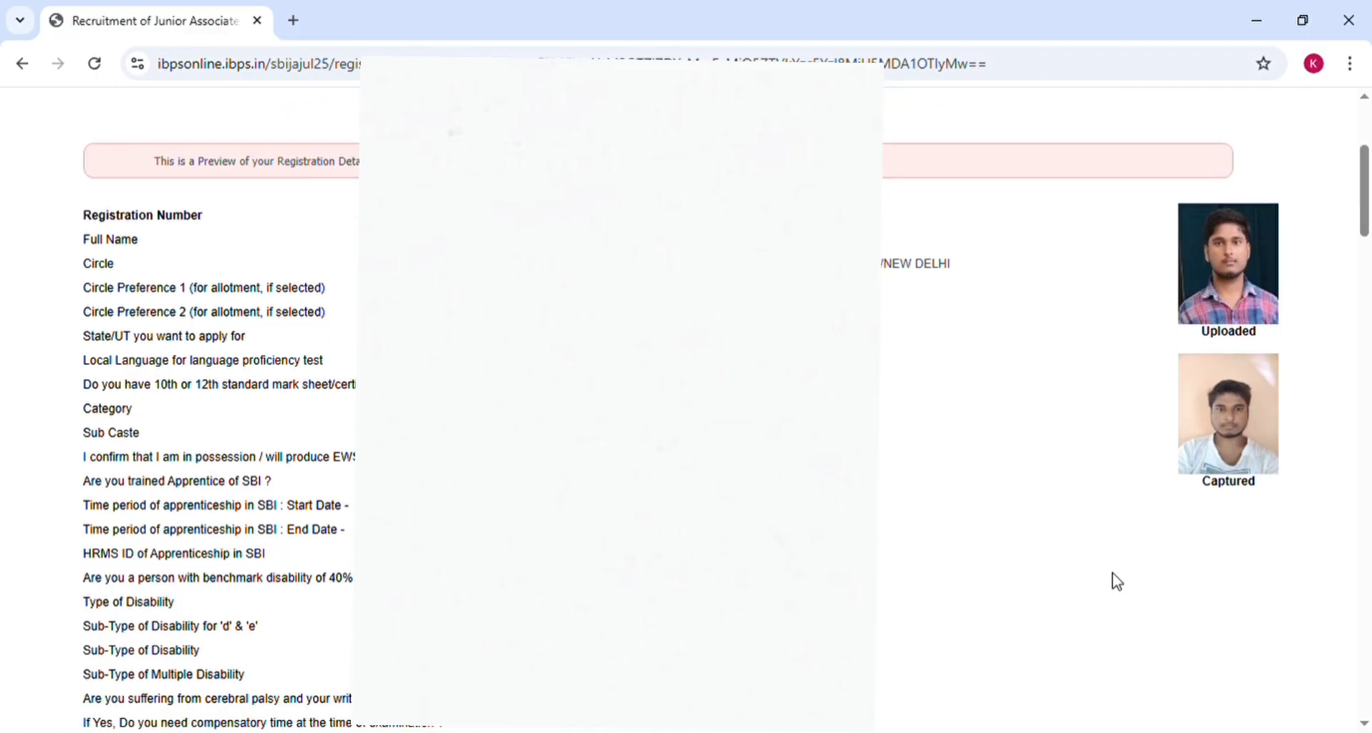
pyautogui.scroll(-20, 1116, 581)
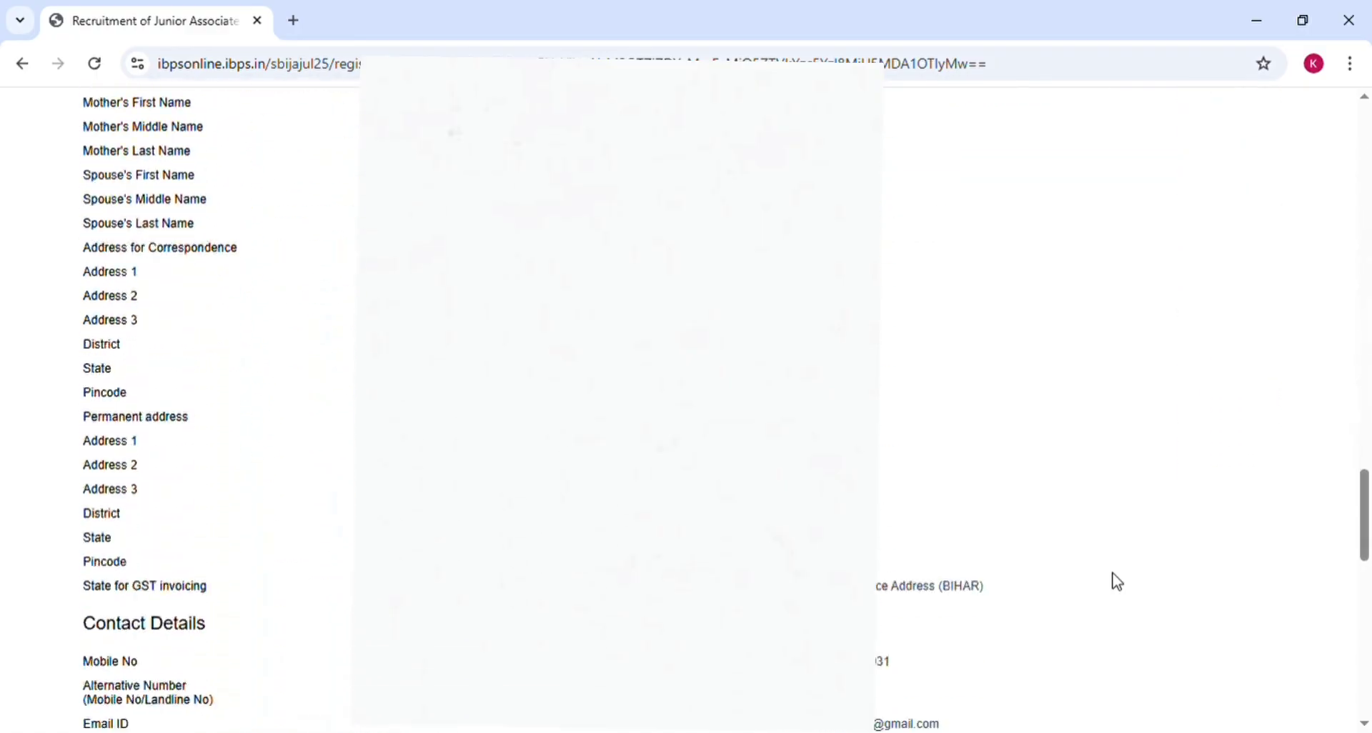
pyautogui.scroll(-8, 1116, 580)
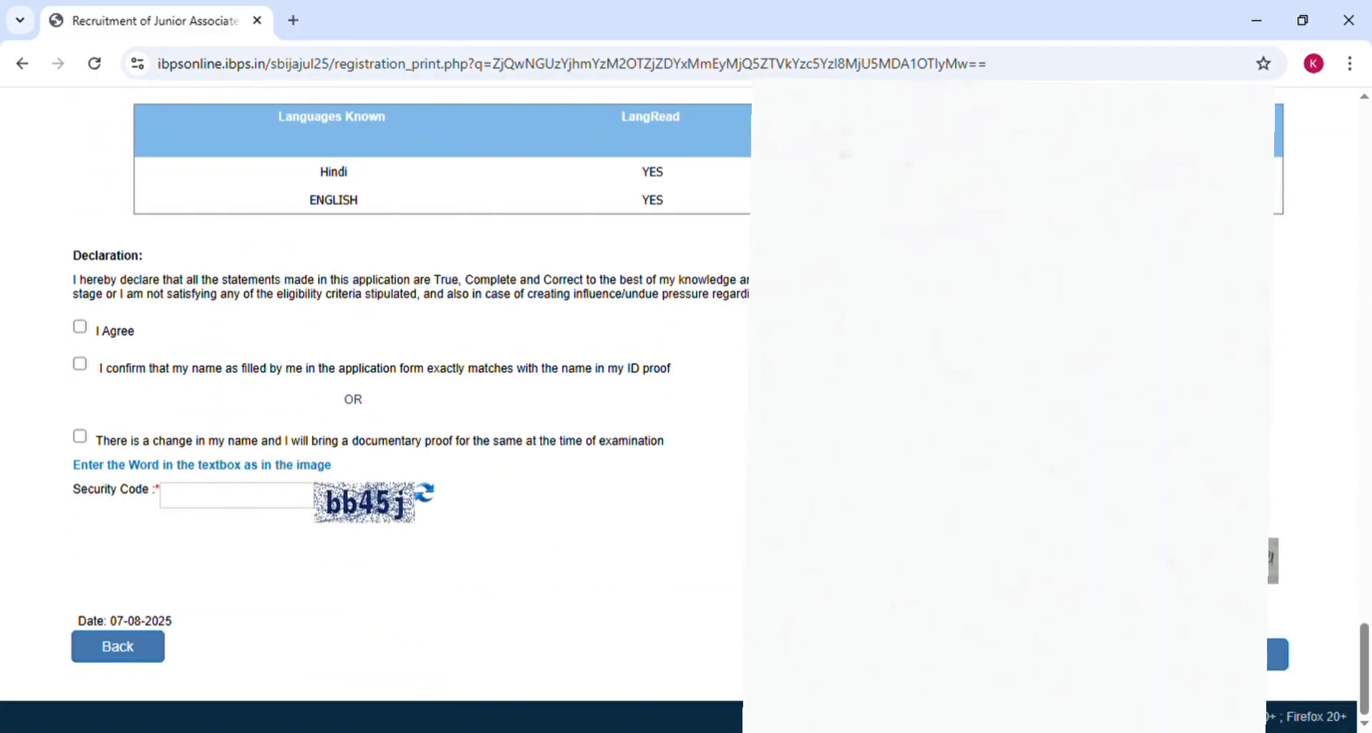
pyautogui.click(81, 333)
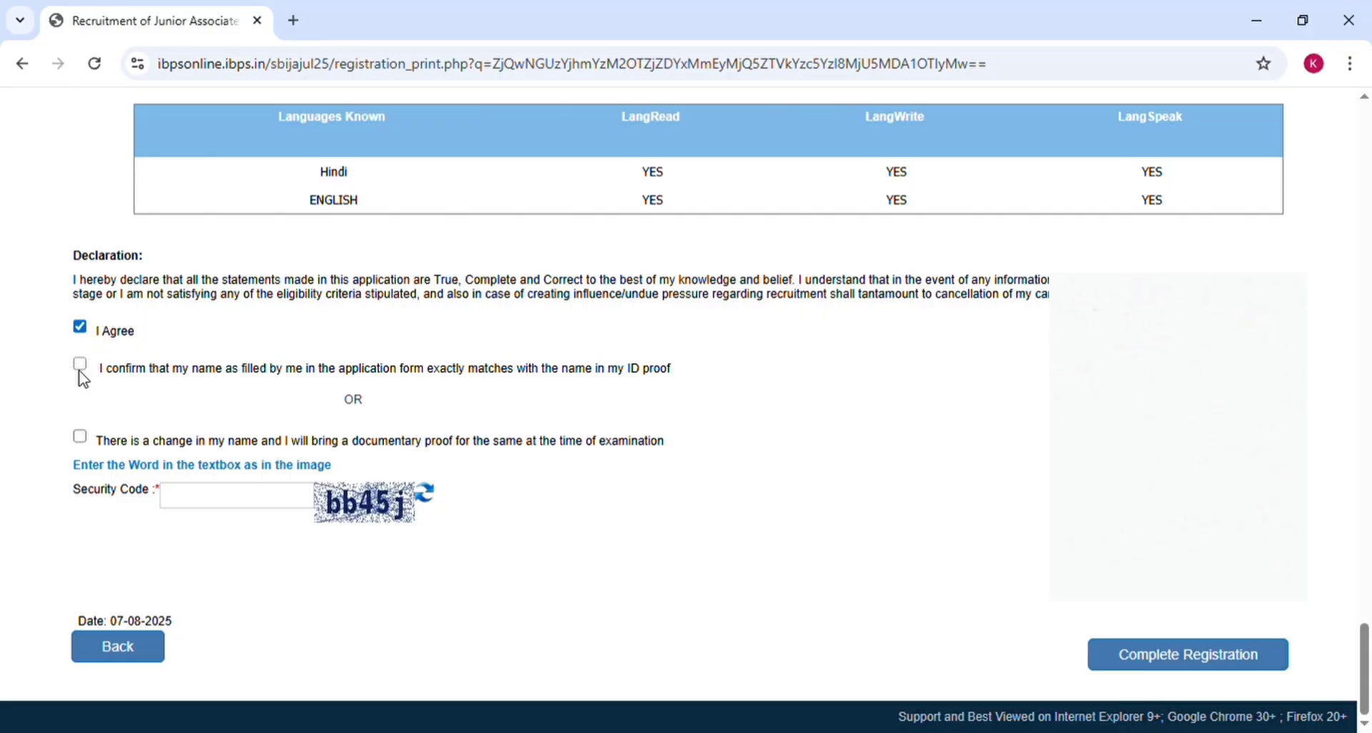
pyautogui.click(81, 370)
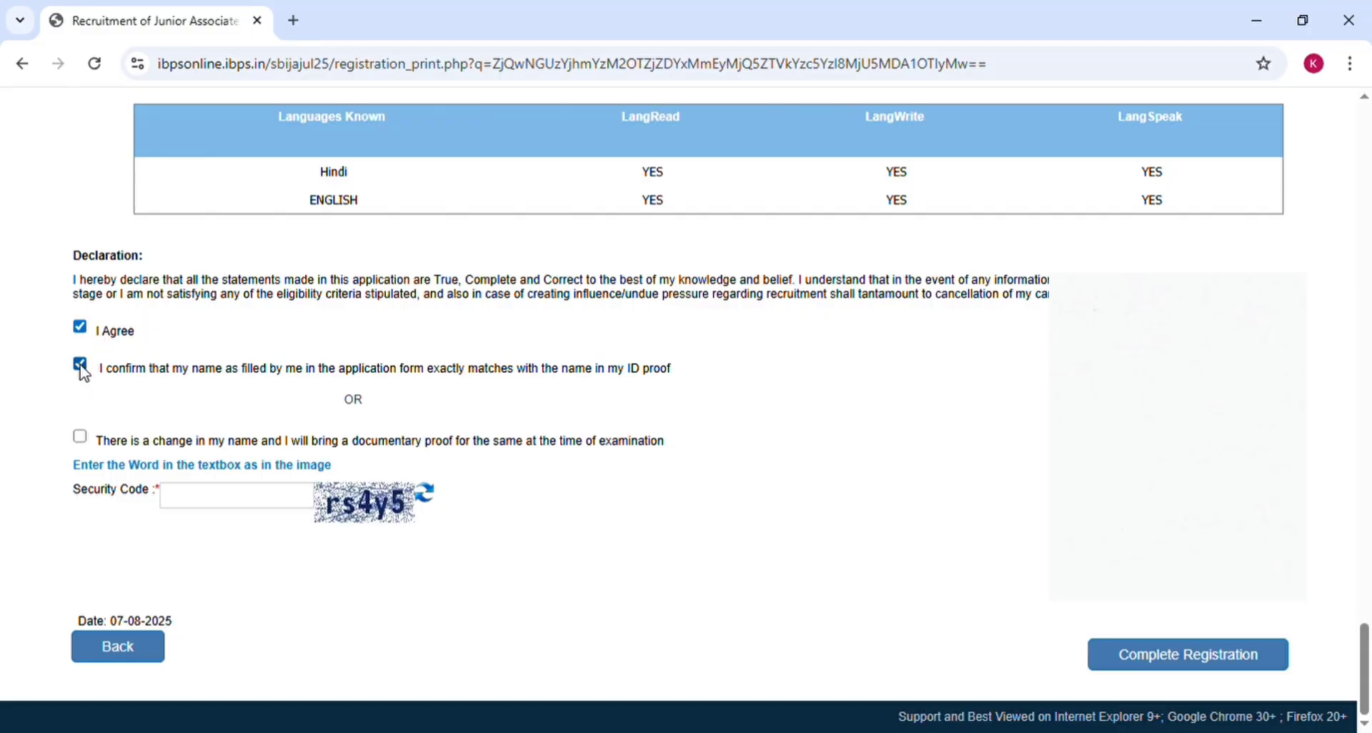
# Step: Enter the security code and complete the registration, confirming both warnings
pyautogui.click(222, 502)
pyautogui.write('rs4y5')
pyautogui.click(1226, 665)
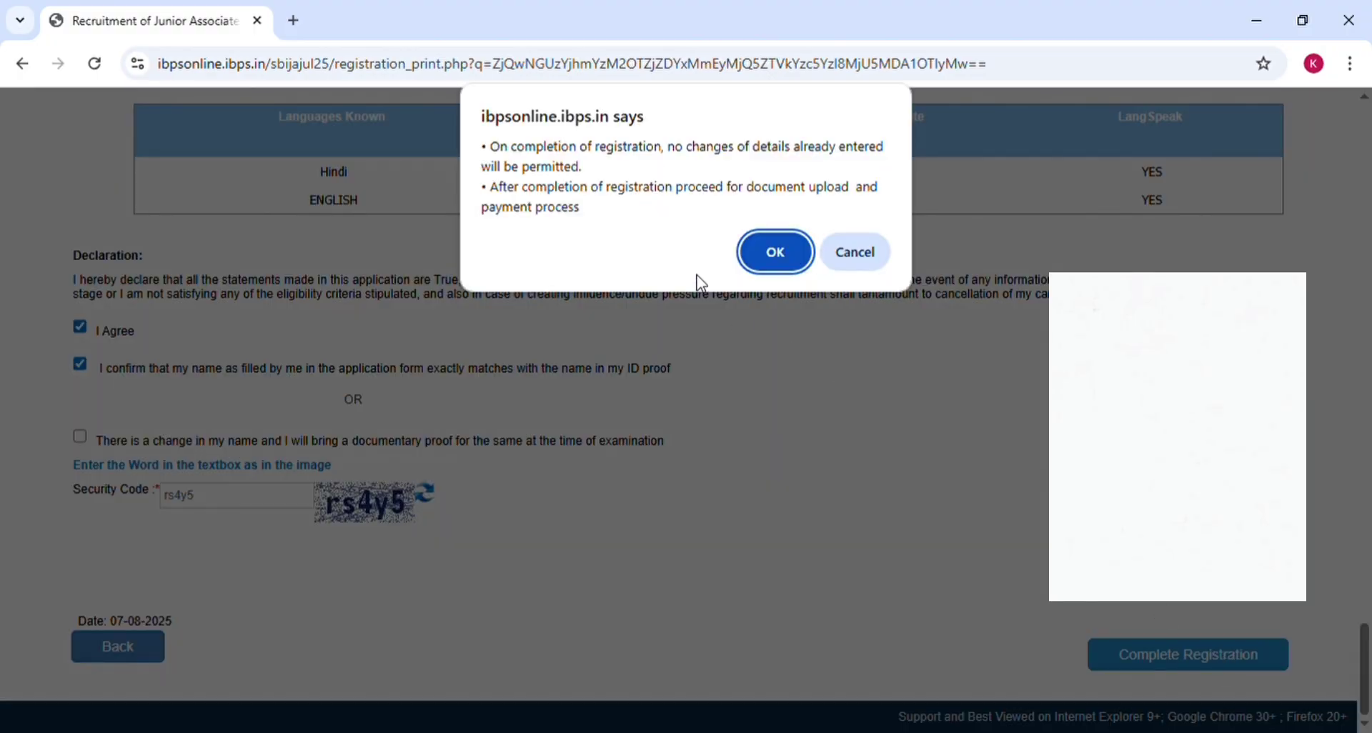
pyautogui.click(760, 271)
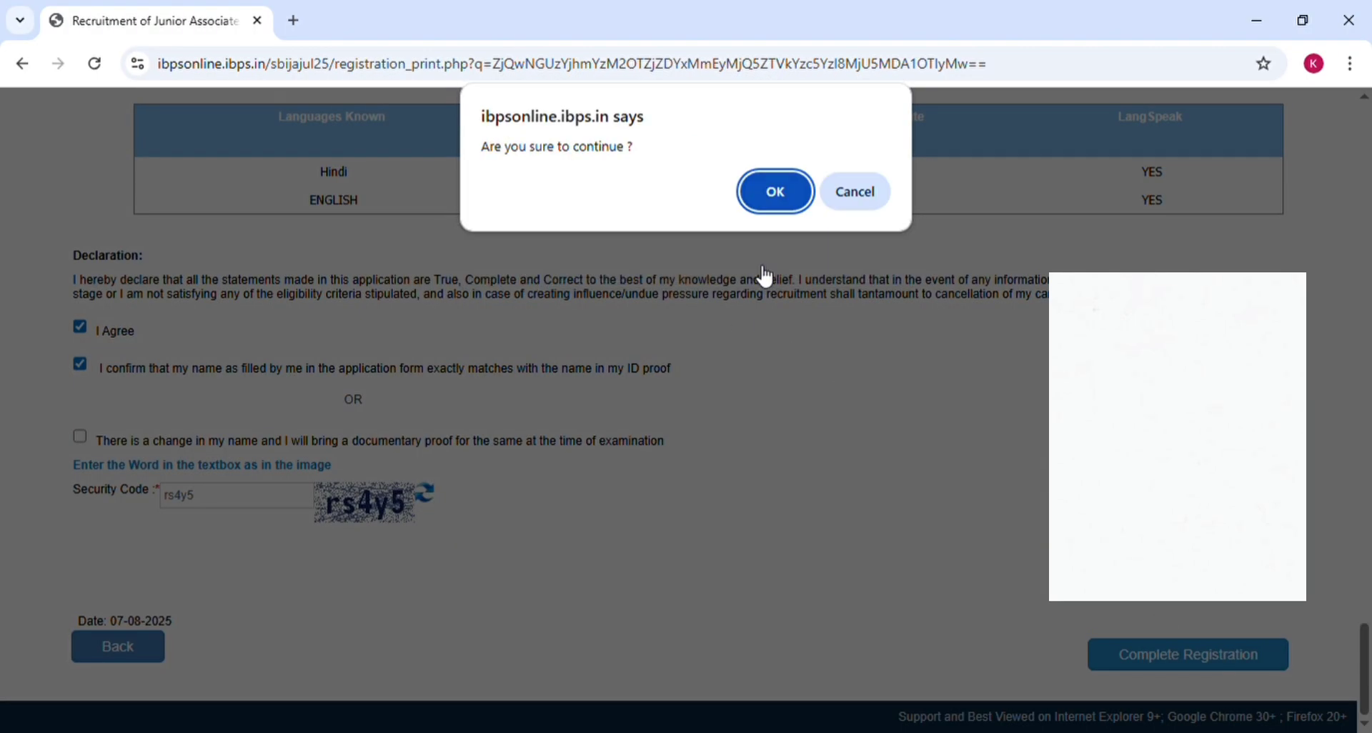
pyautogui.click(768, 190)
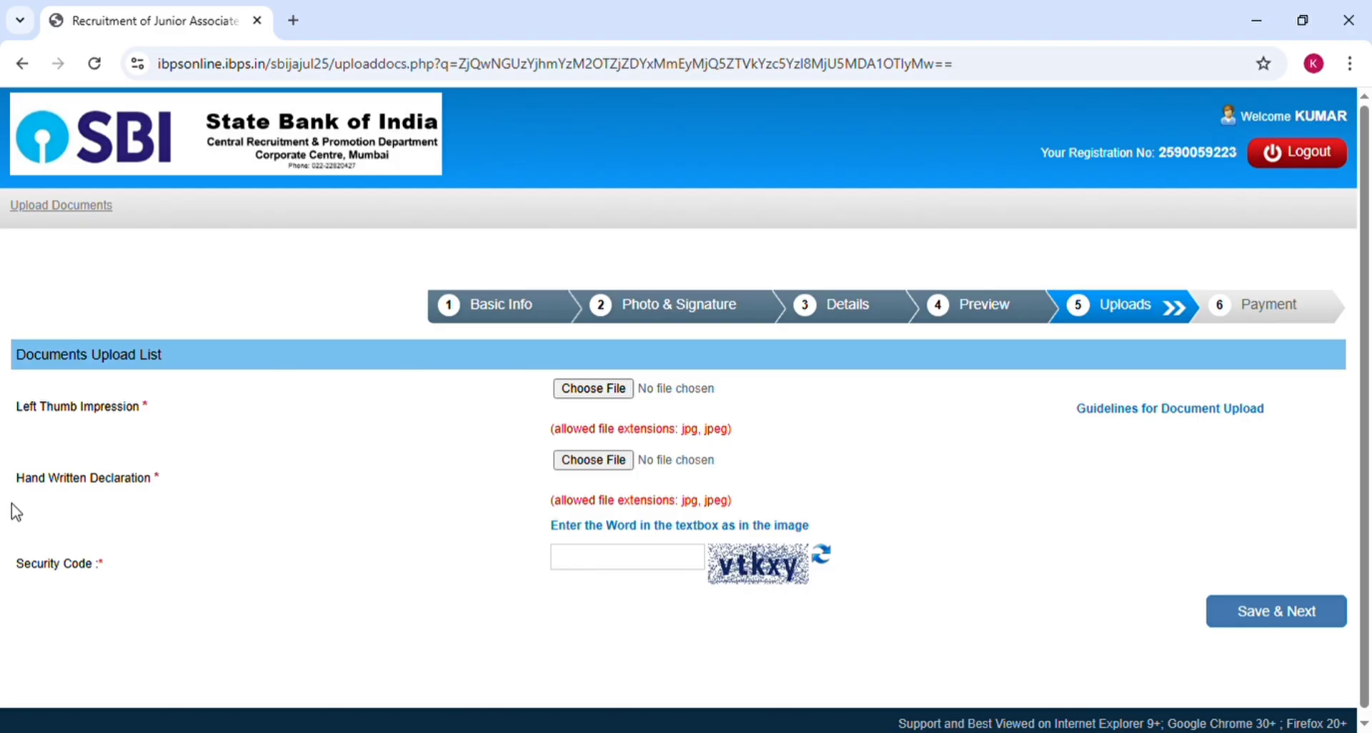
# Step: Read the document upload guidelines in a new tab, then return to the upload documents form
pyautogui.click(1136, 415)
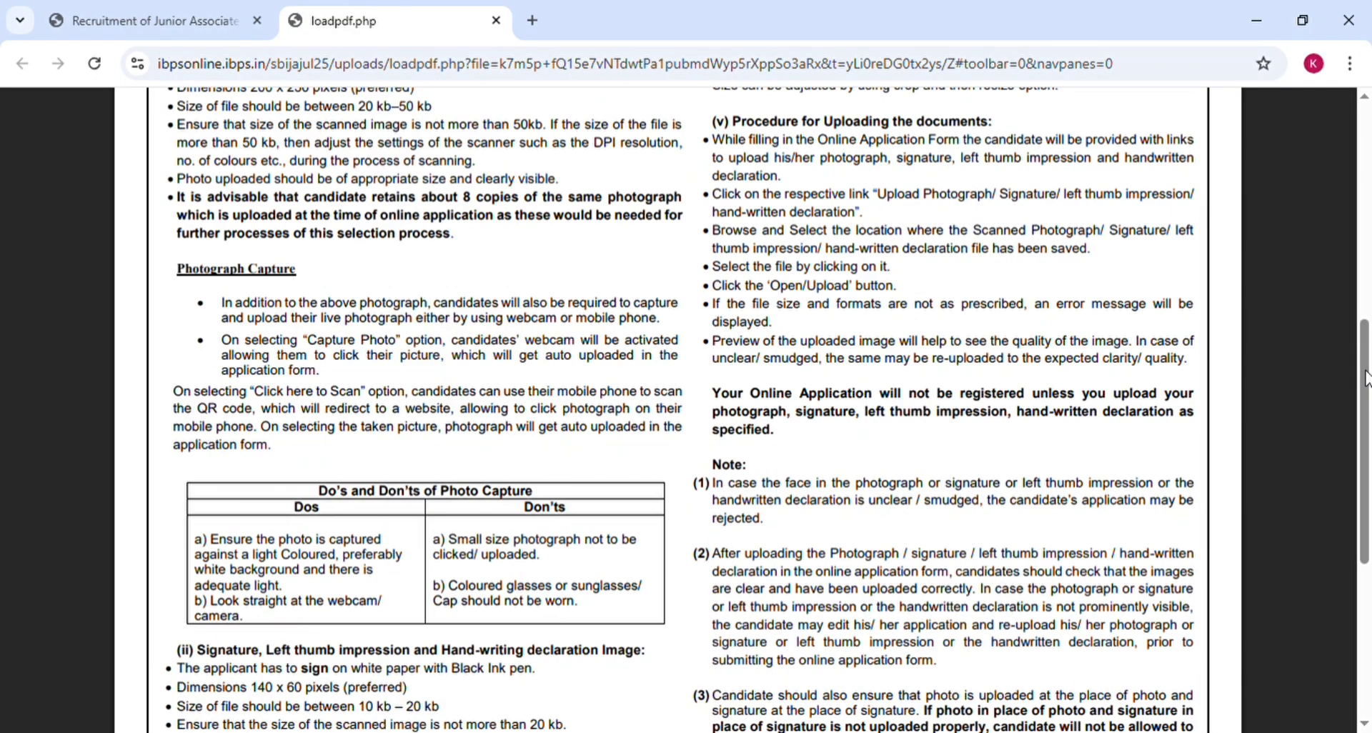
pyautogui.click(1363, 393)
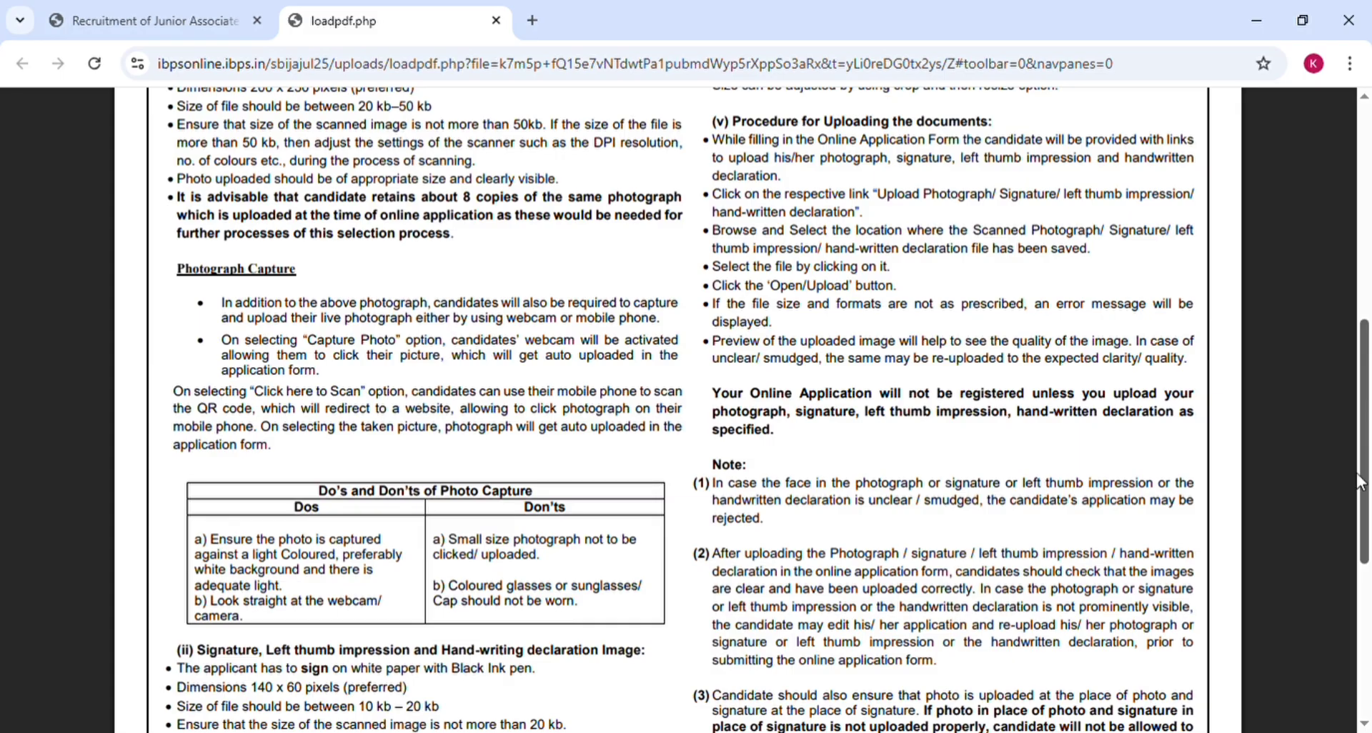
pyautogui.click(1366, 582)
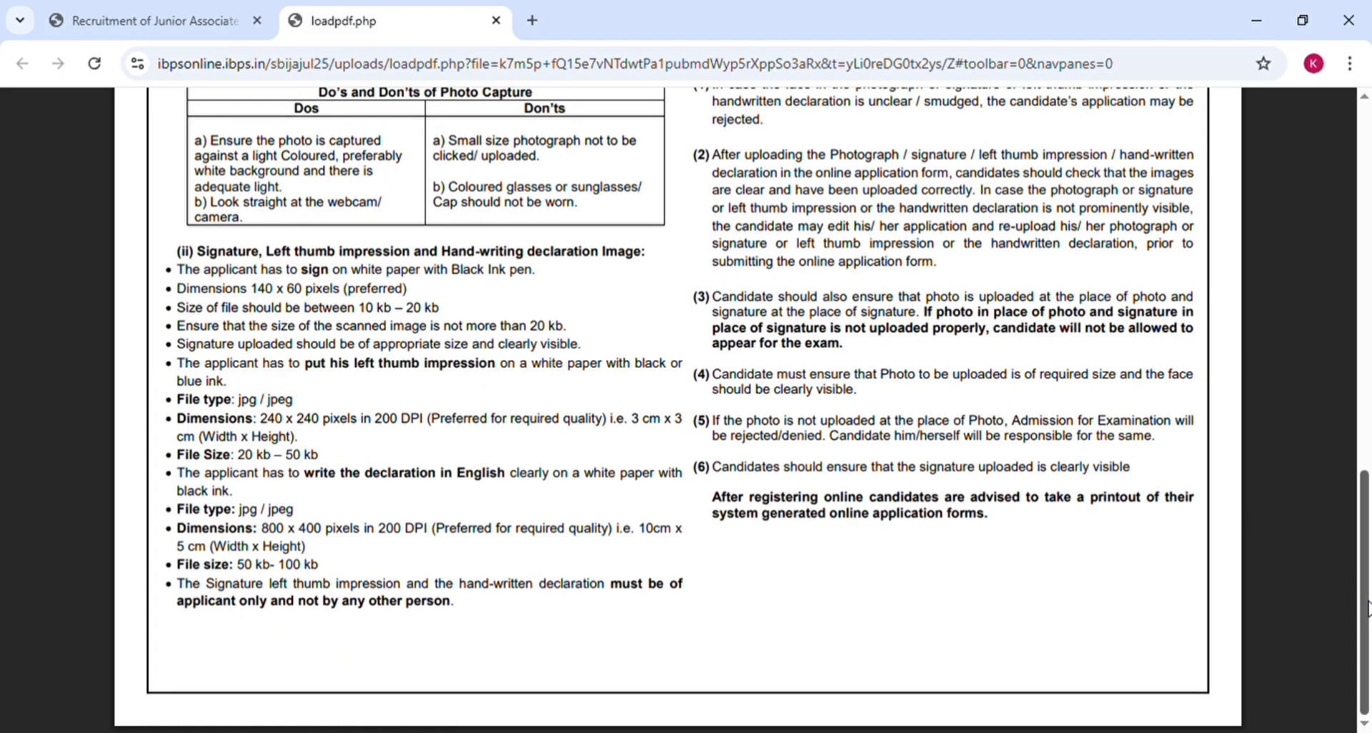
pyautogui.hotkey('ctrl', 'w')
pyautogui.click(586, 391)
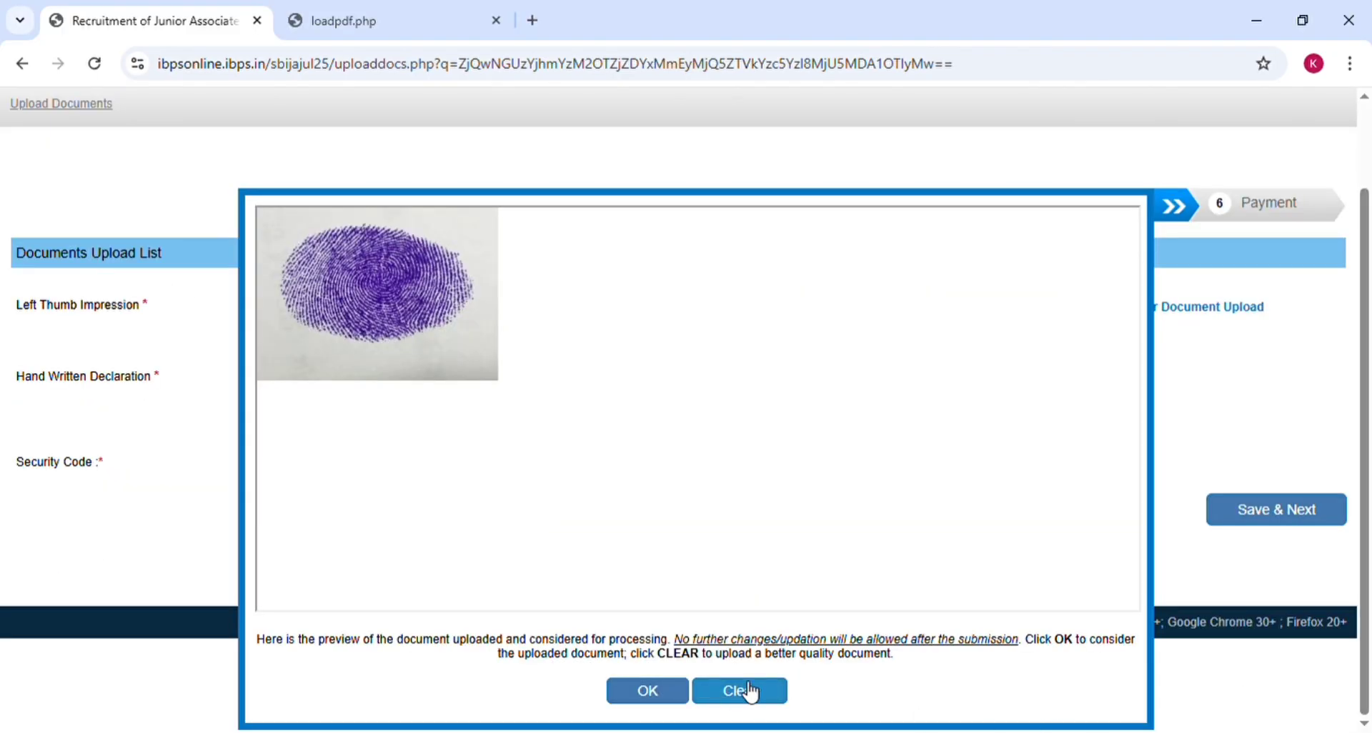
# Step: Accept the thumb impression image, then upload and accept the handwritten declaration image
pyautogui.click(669, 693)
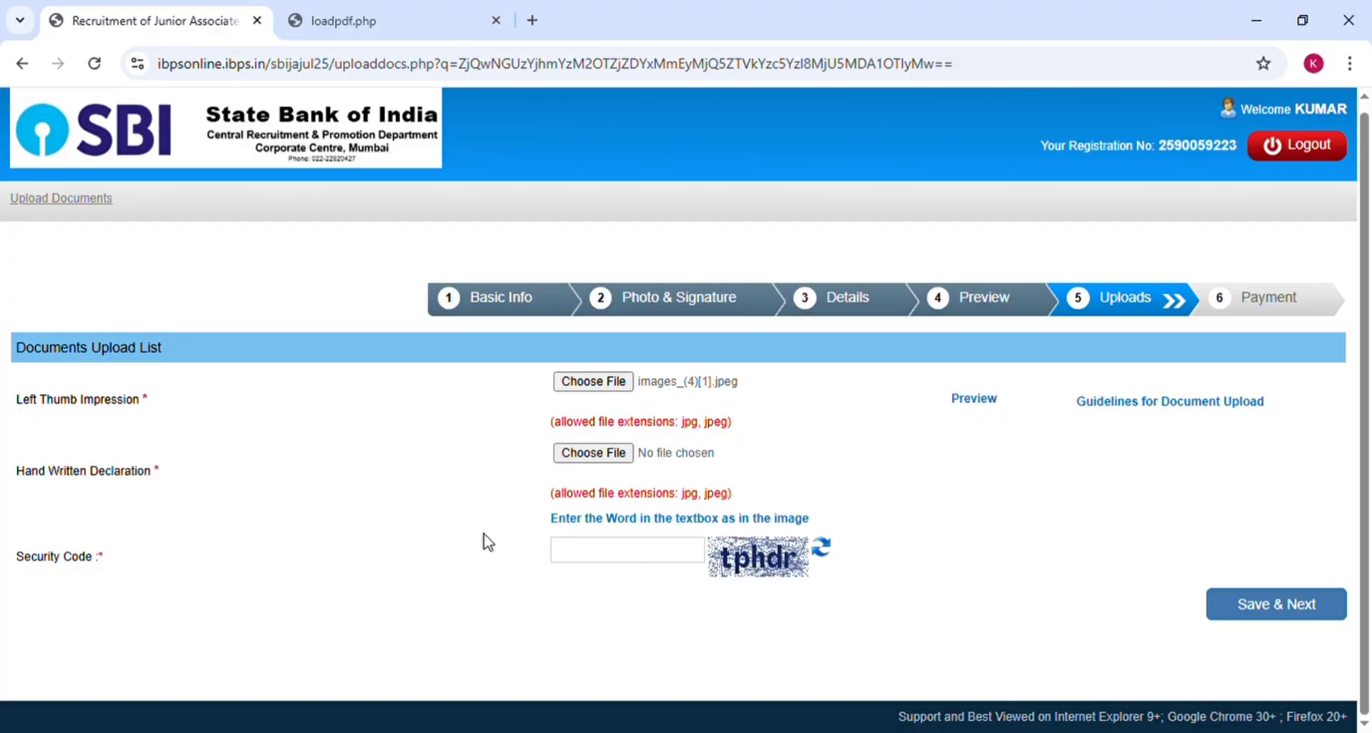
pyautogui.click(595, 456)
pyautogui.click(775, 528)
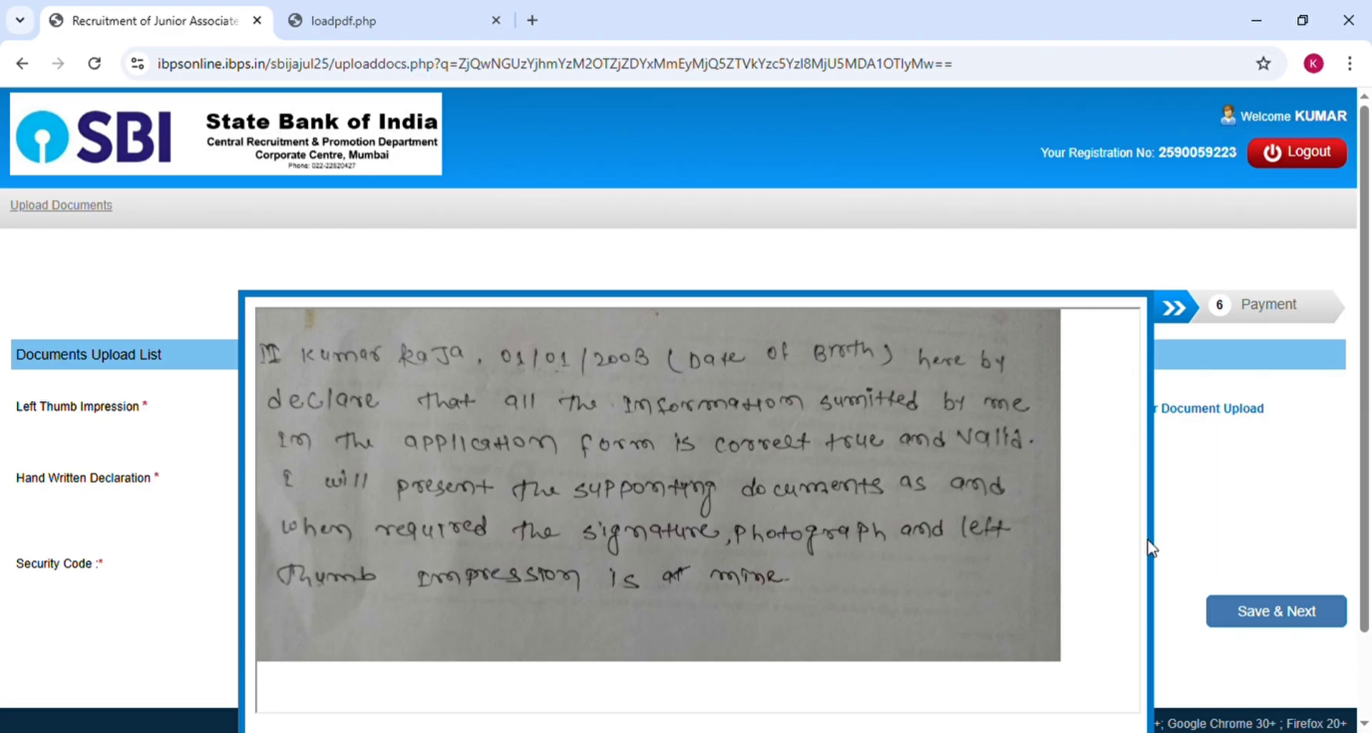
pyautogui.scroll(-2, 1161, 661)
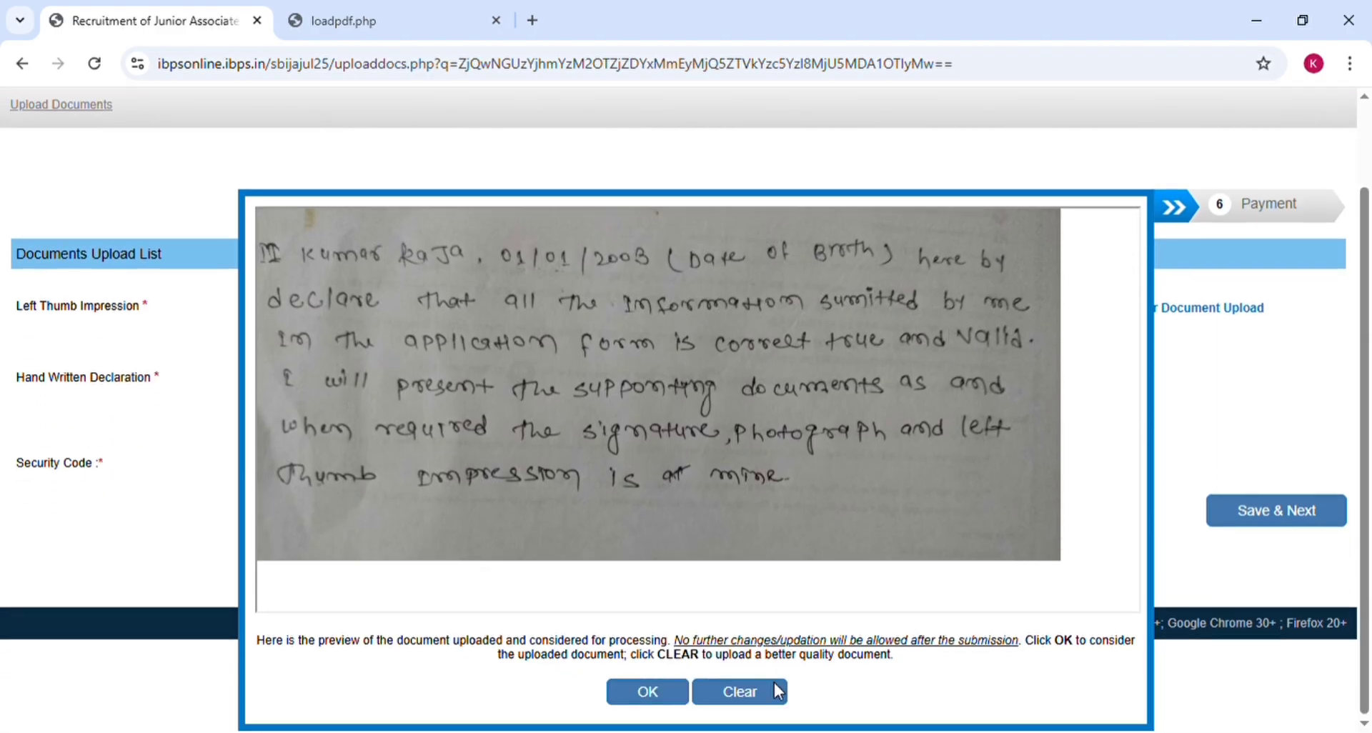
pyautogui.click(666, 697)
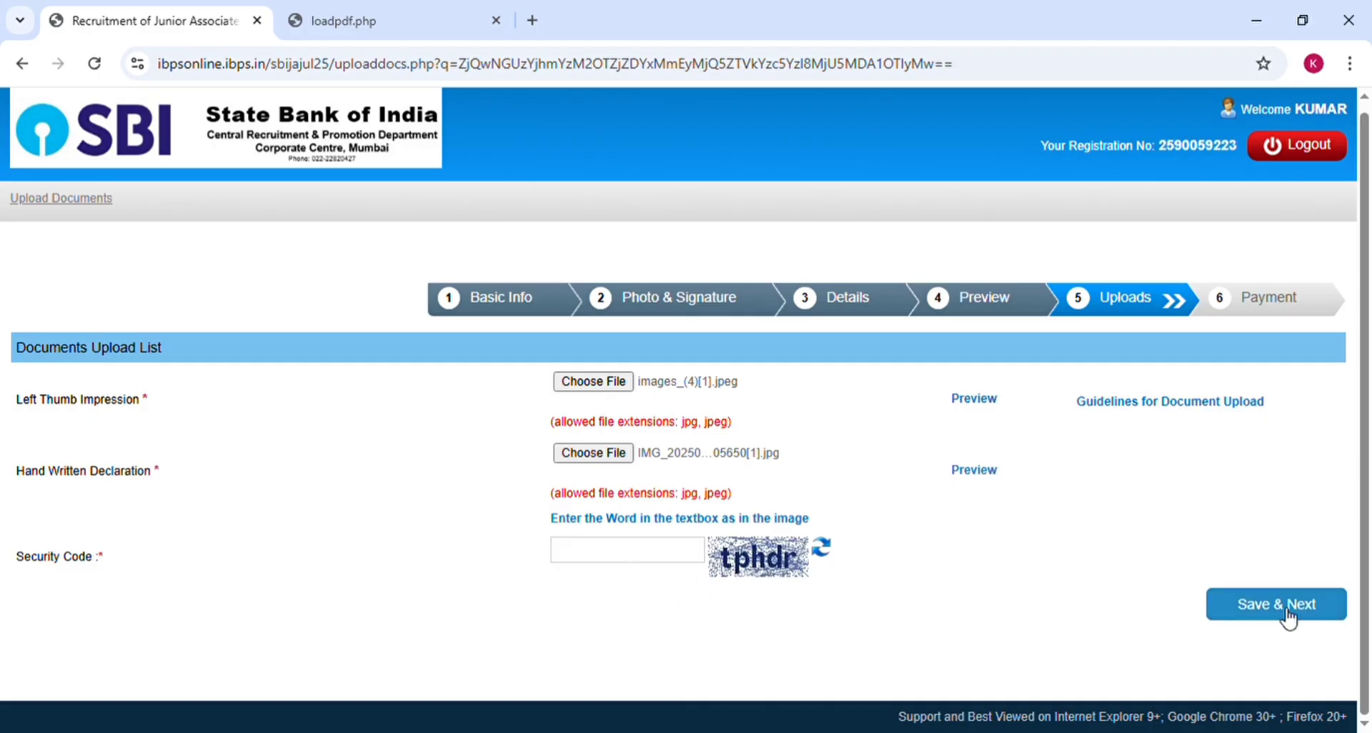
# Step: Enter security code 'tphdr', save the uploaded documents and confirm final submission
pyautogui.click(588, 554)
pyautogui.write('tphdr')
pyautogui.click(1256, 607)
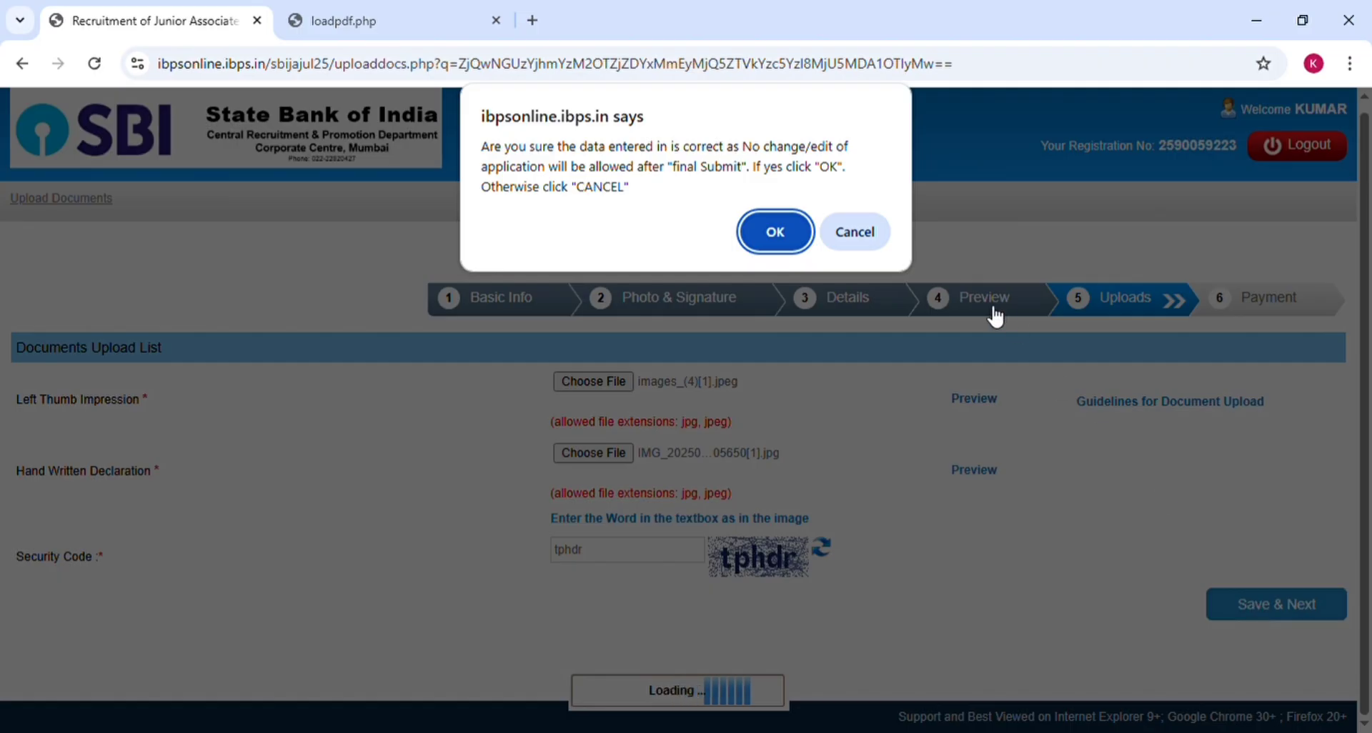
pyautogui.click(775, 232)
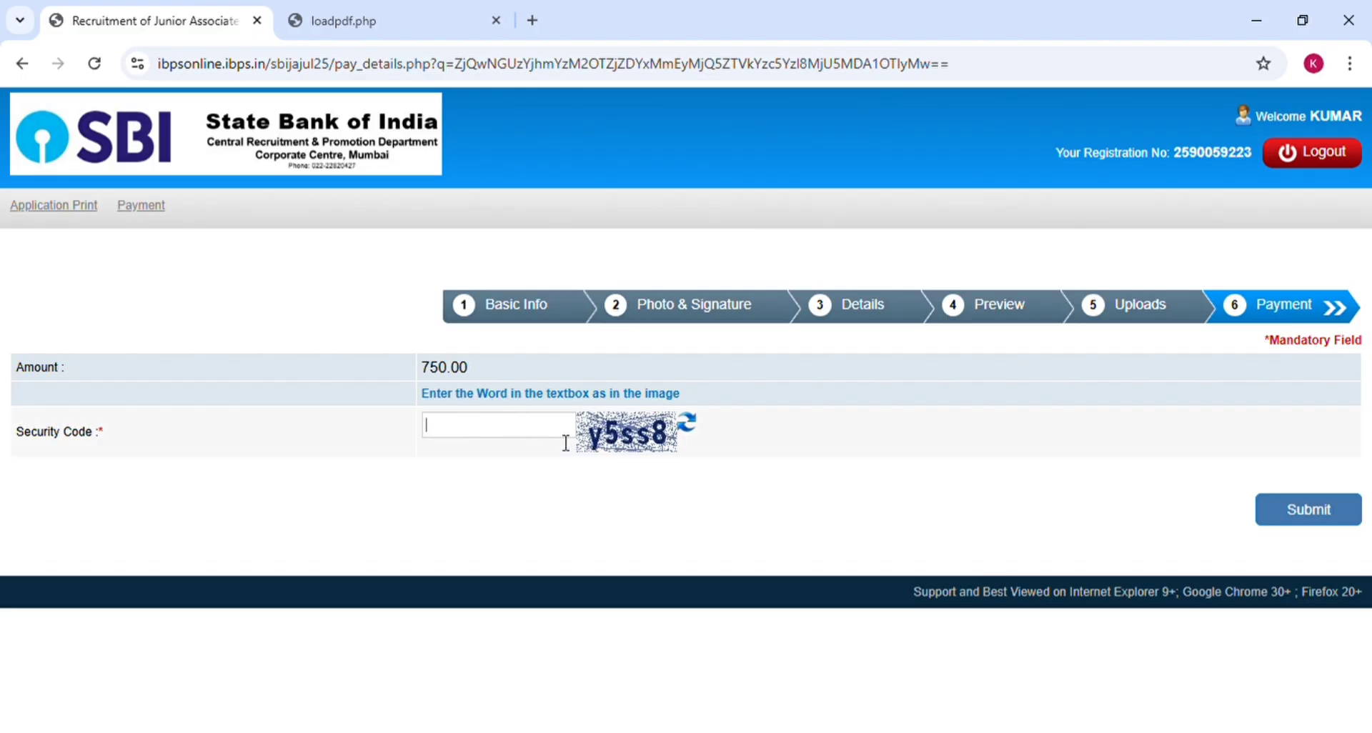
# Step: Enter payment captcha 'y5ss8', submit, and confirm proceeding to the ₹750.00 fee payment
pyautogui.write('y5ss8')
pyautogui.click(1327, 510)
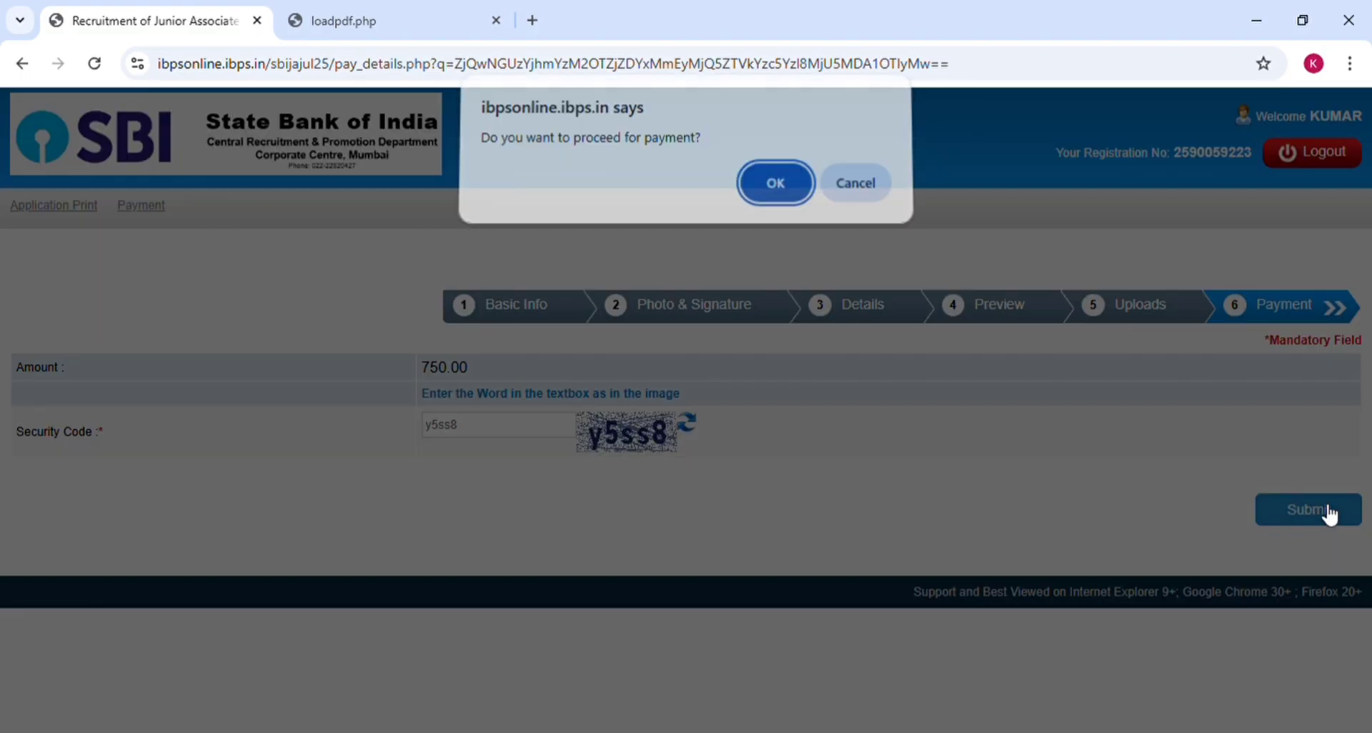
pyautogui.click(774, 191)
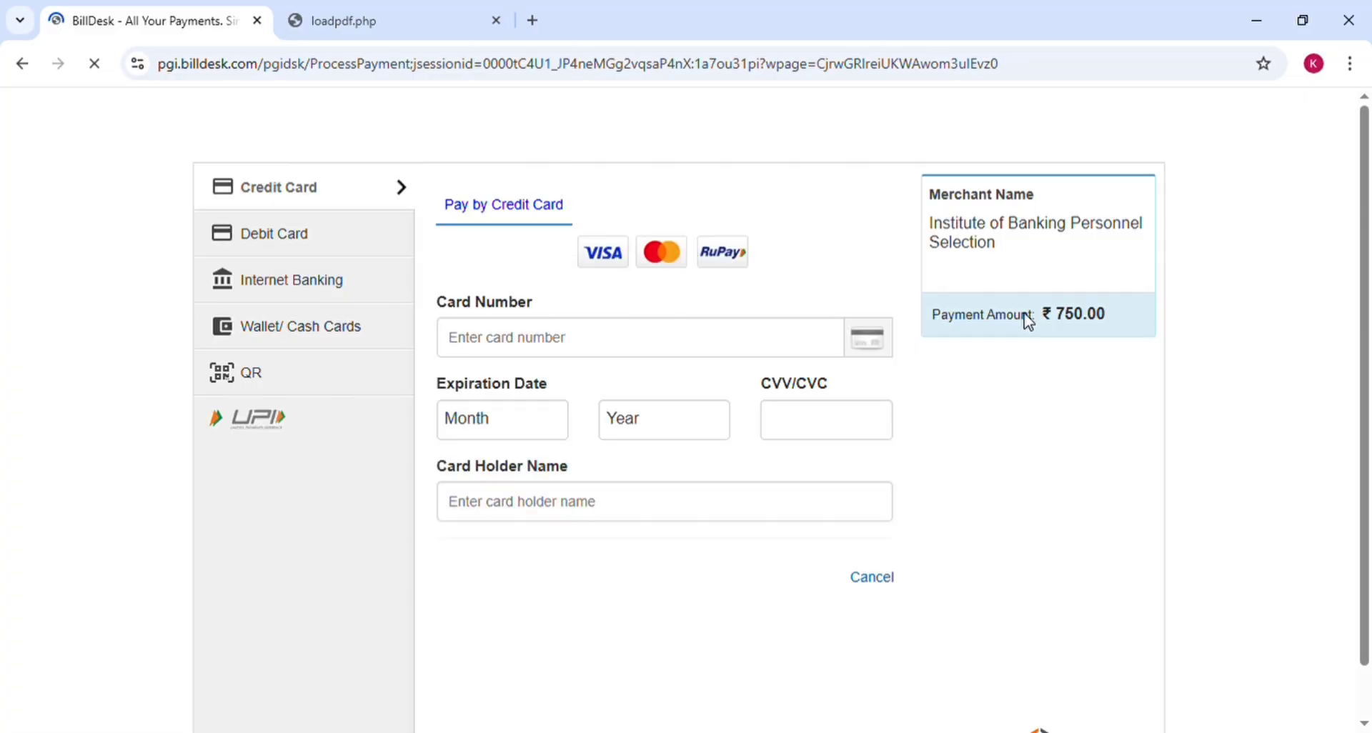
# Step: Pay the ₹750.00 fee by BHIM UPI QR and display the scannable QR code
pyautogui.click(252, 382)
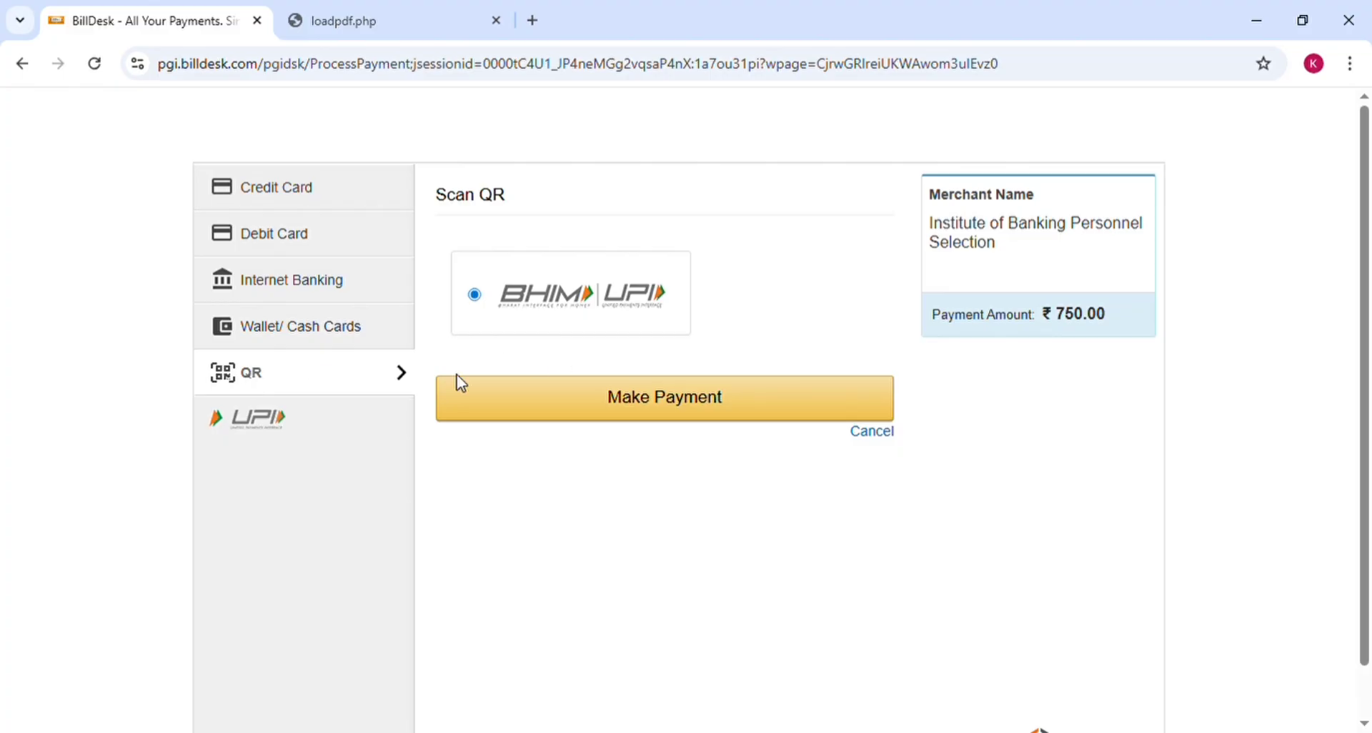
pyautogui.click(590, 414)
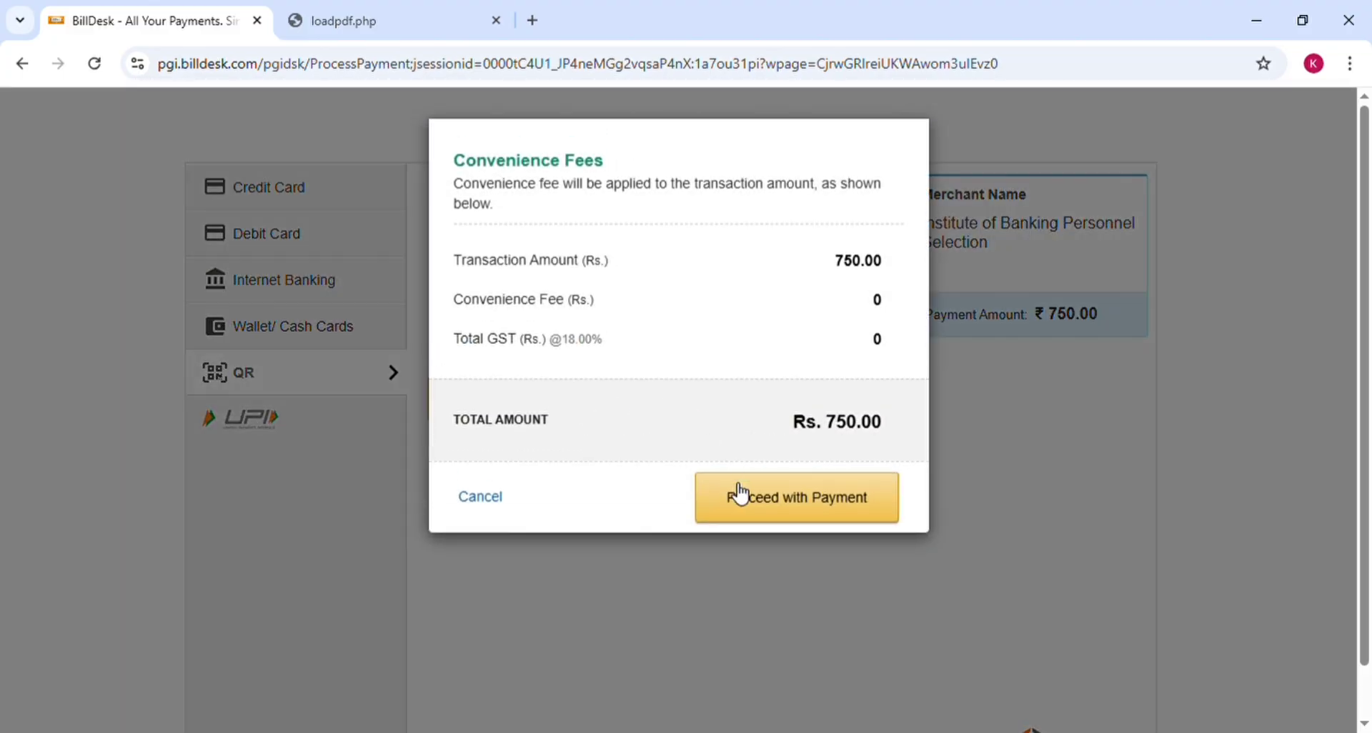
pyautogui.click(758, 498)
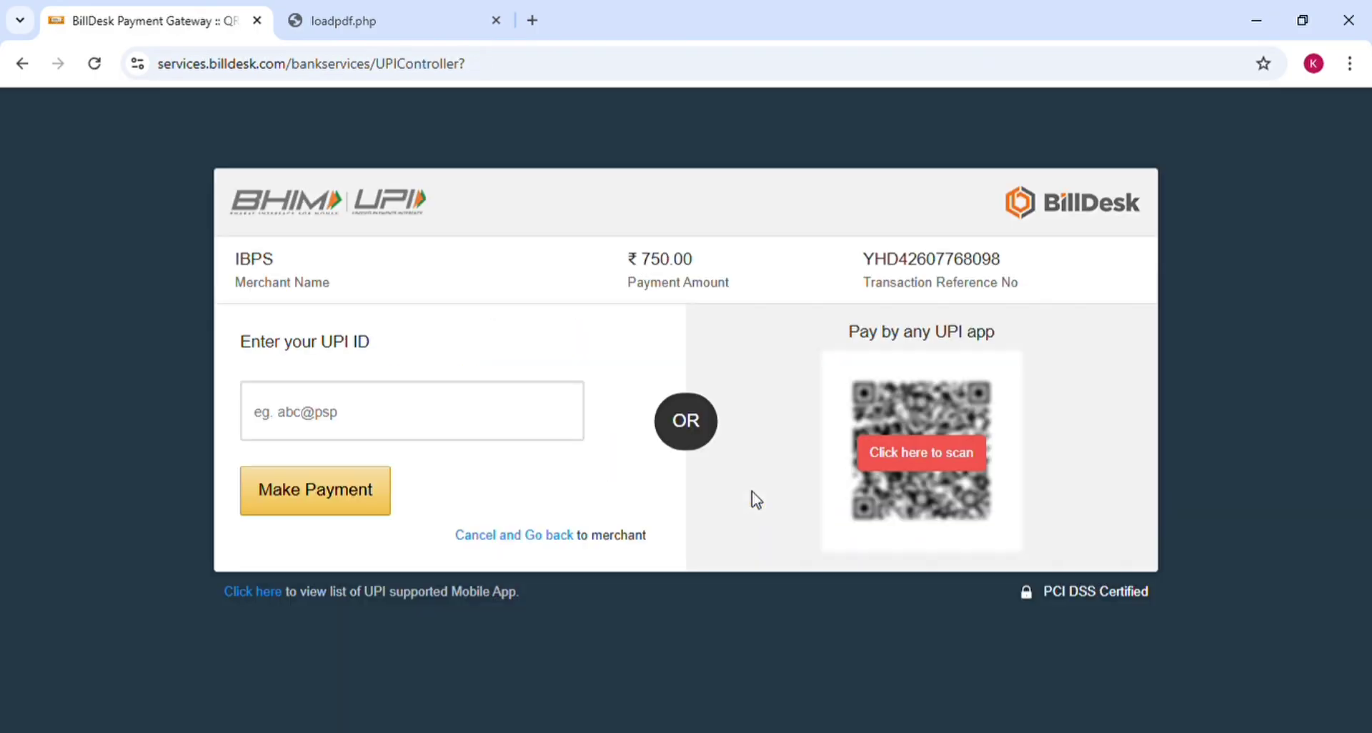
pyautogui.click(919, 451)
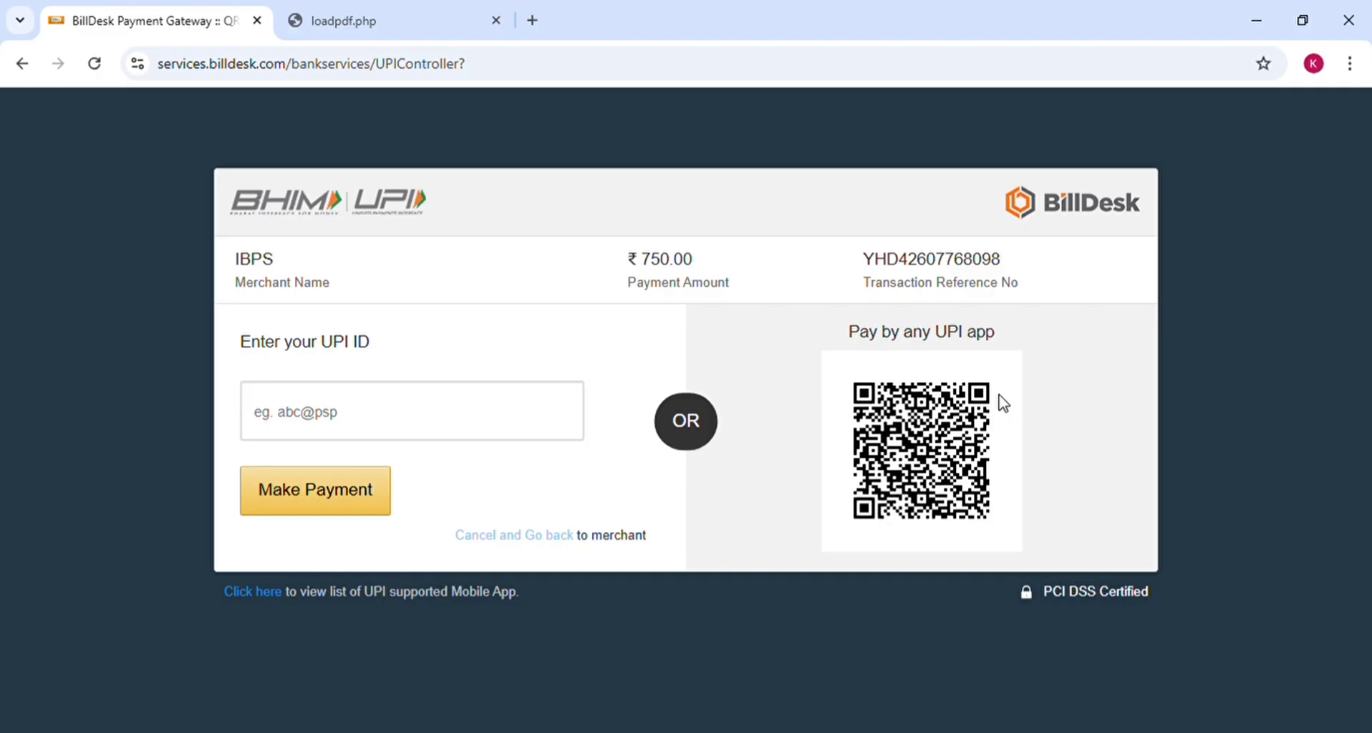